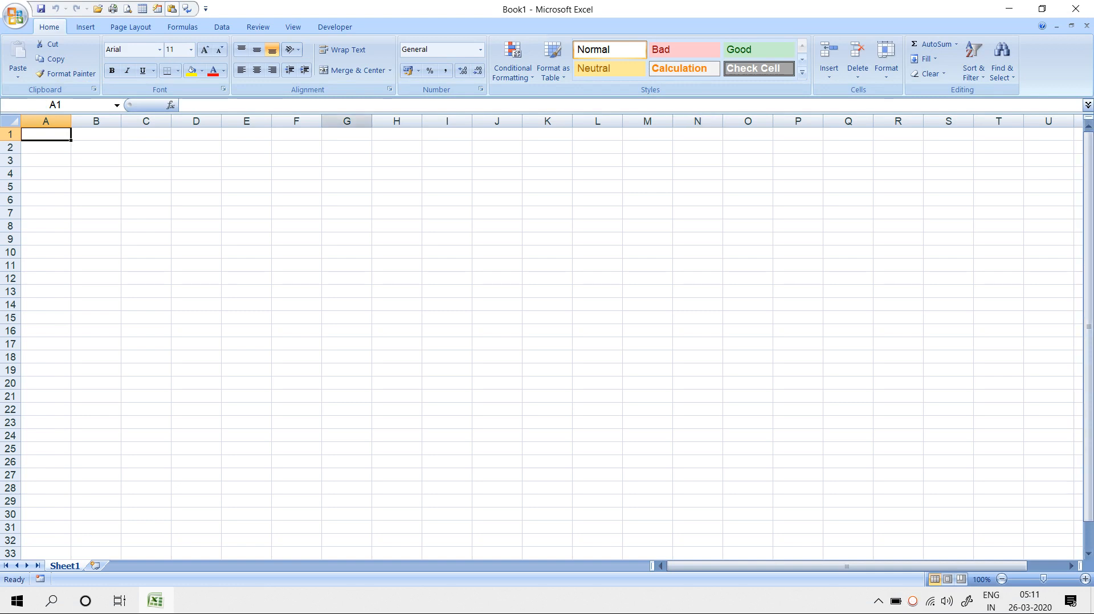
Step: Enter a lone percent sign in cell F11
click(347, 120)
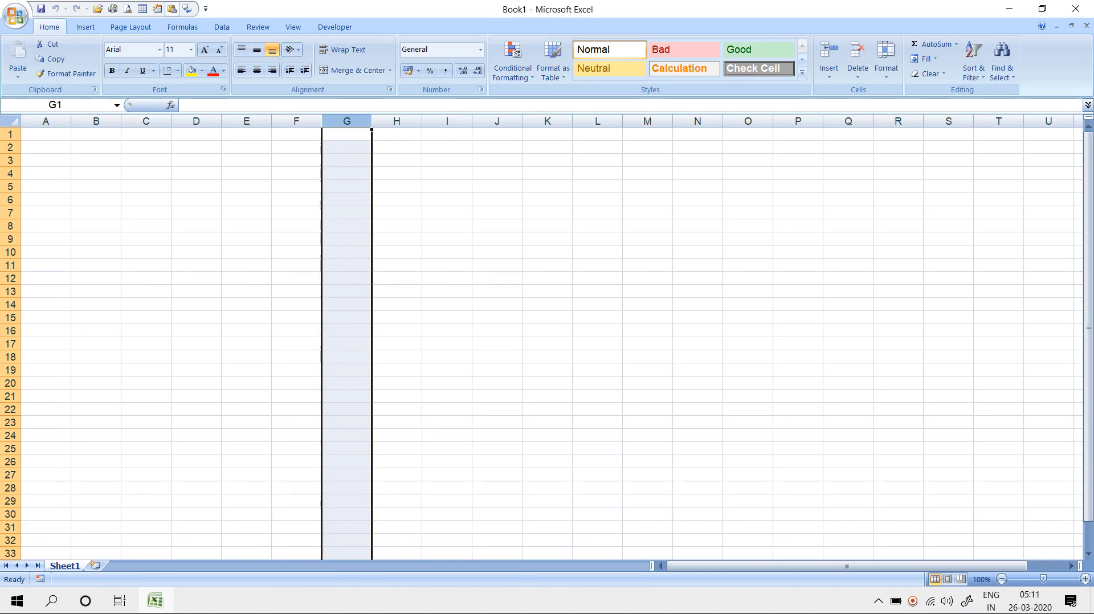
click(346, 147)
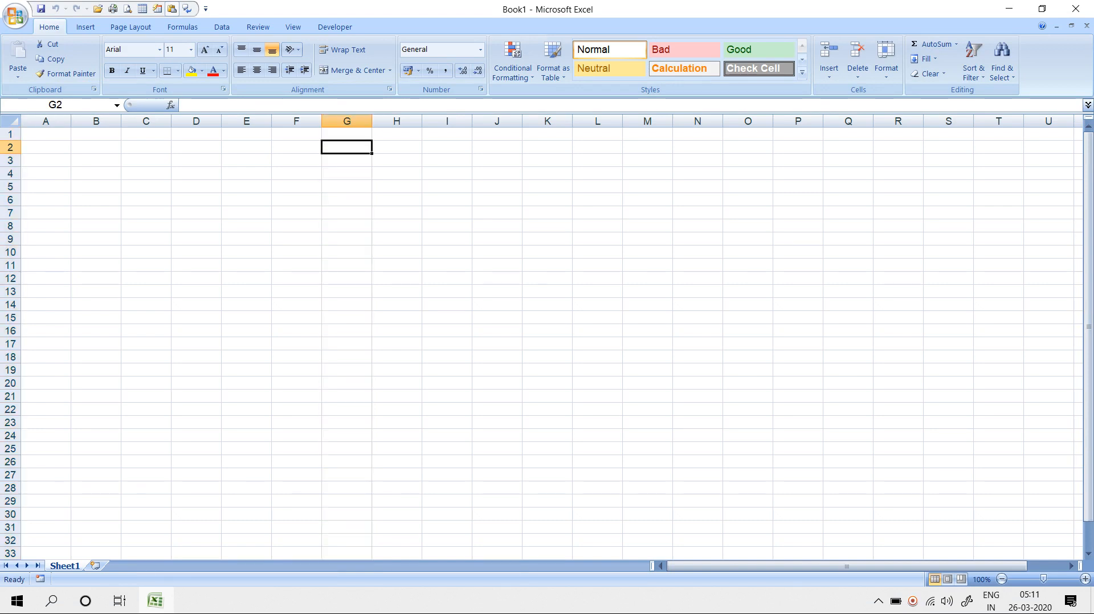
click(296, 265)
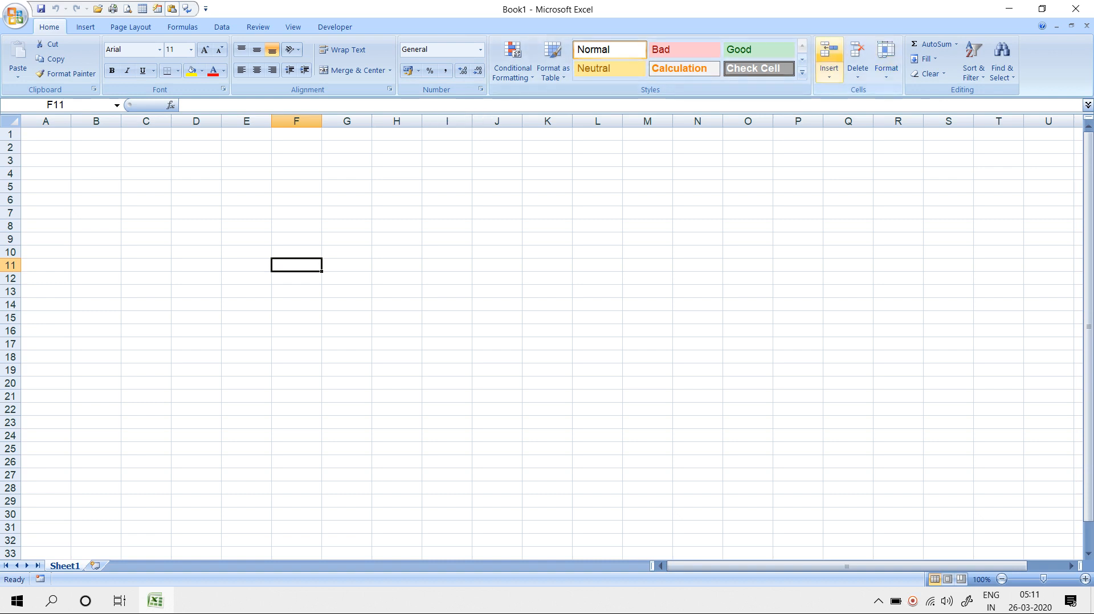
text(%)
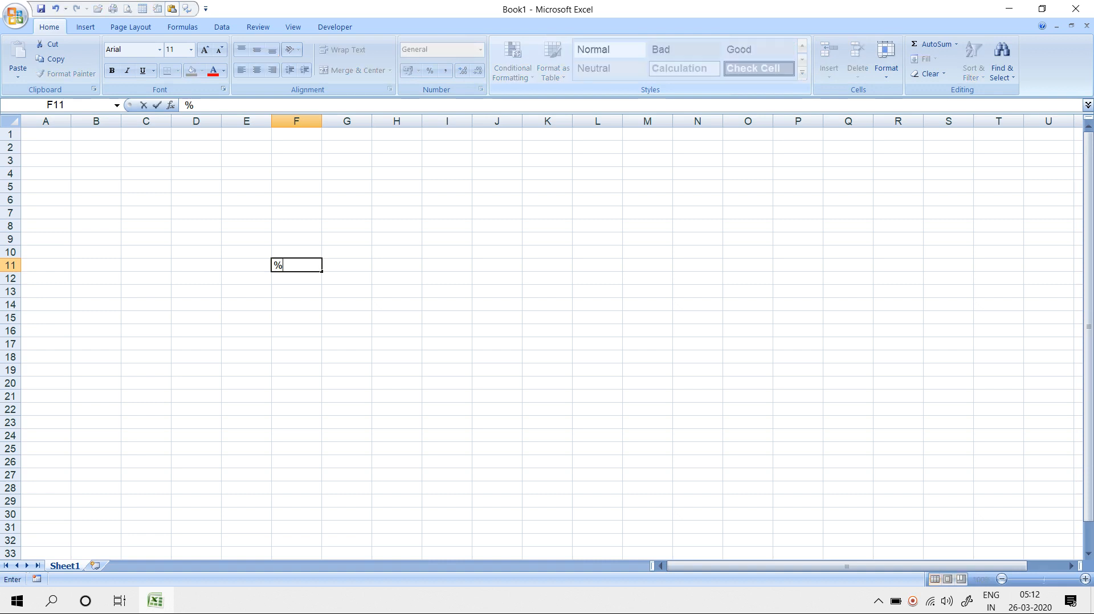
key(Return)
key(Up)
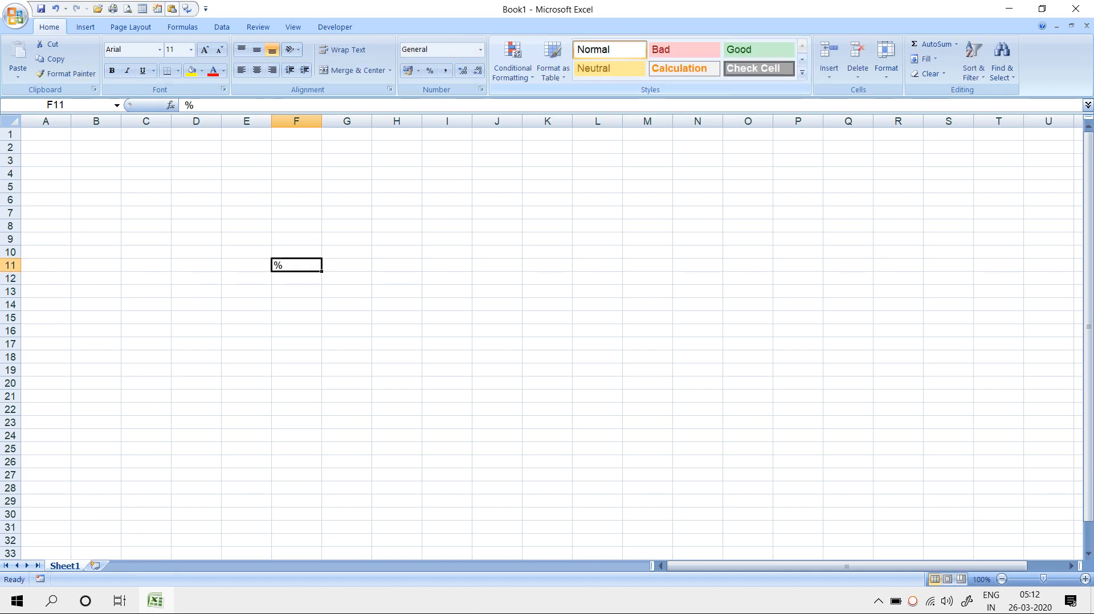
Step: Replace the content of cell F11 with 1%
text(1)
key(Return)
key(Up)
text(1%)
key(Return)
key(Up)
key(Down)
key(Down)
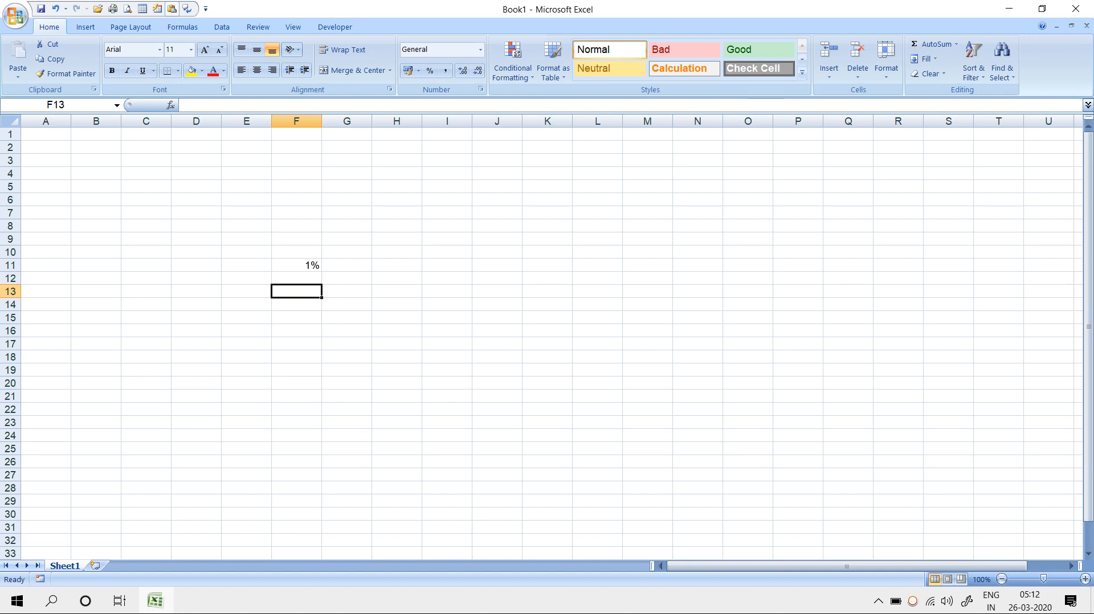
Step: Insert the current date, 26-03-2020, in cell F13 and the current time, 05:12 PM, in cell F9
key(ctrl+semicolon)
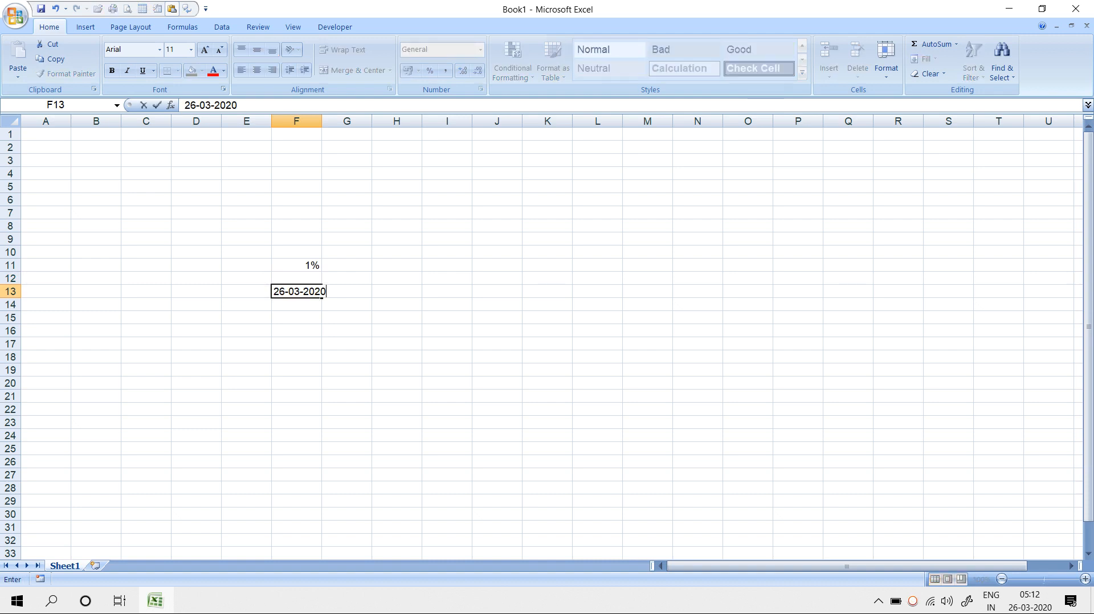
key(Return)
key(Up)
key(Up)
key(Up)
key(Up)
key(Up)
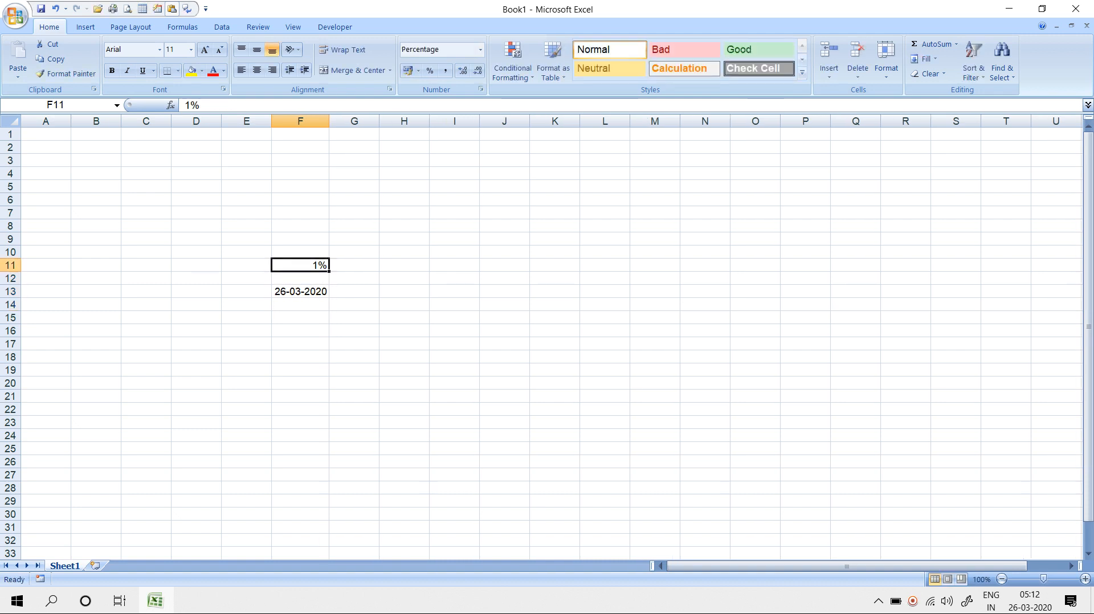
key(ctrl+shift+semicolon)
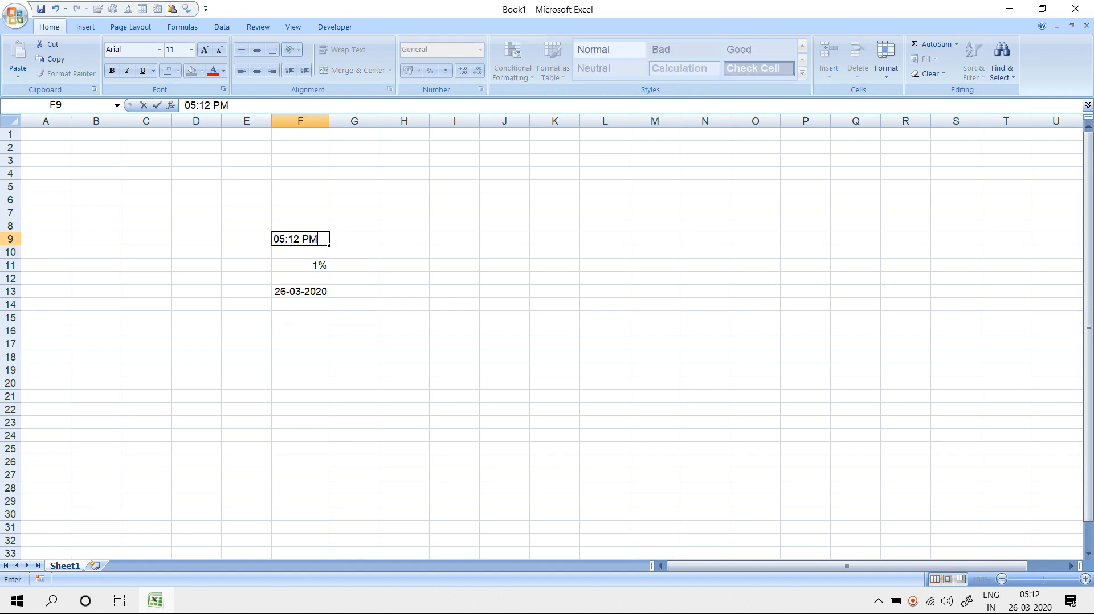
key(Return)
key(Up)
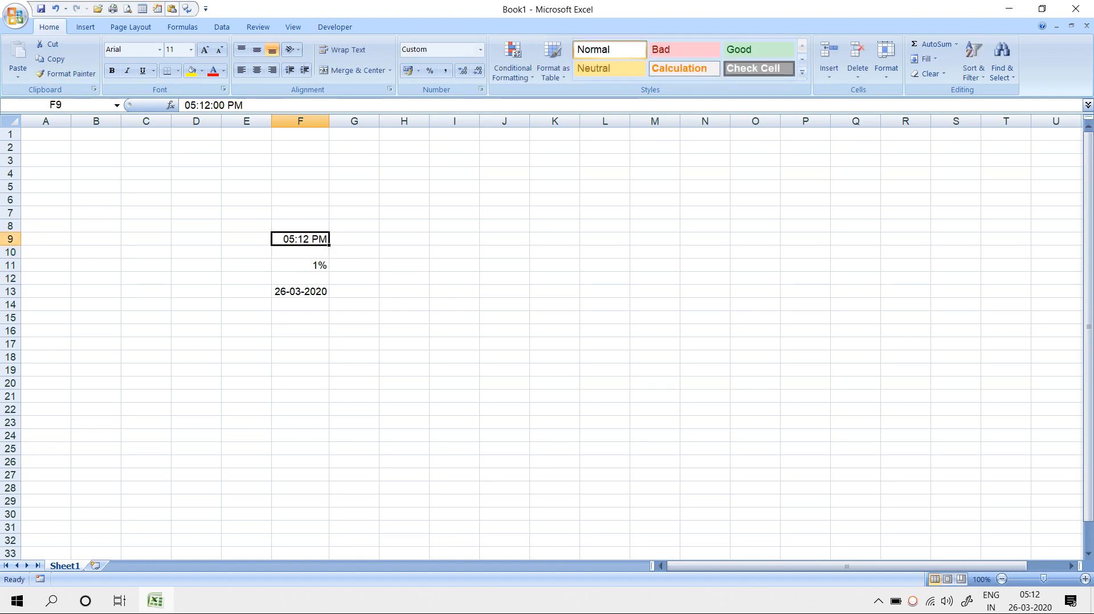
key(Right)
key(Right)
key(Right)
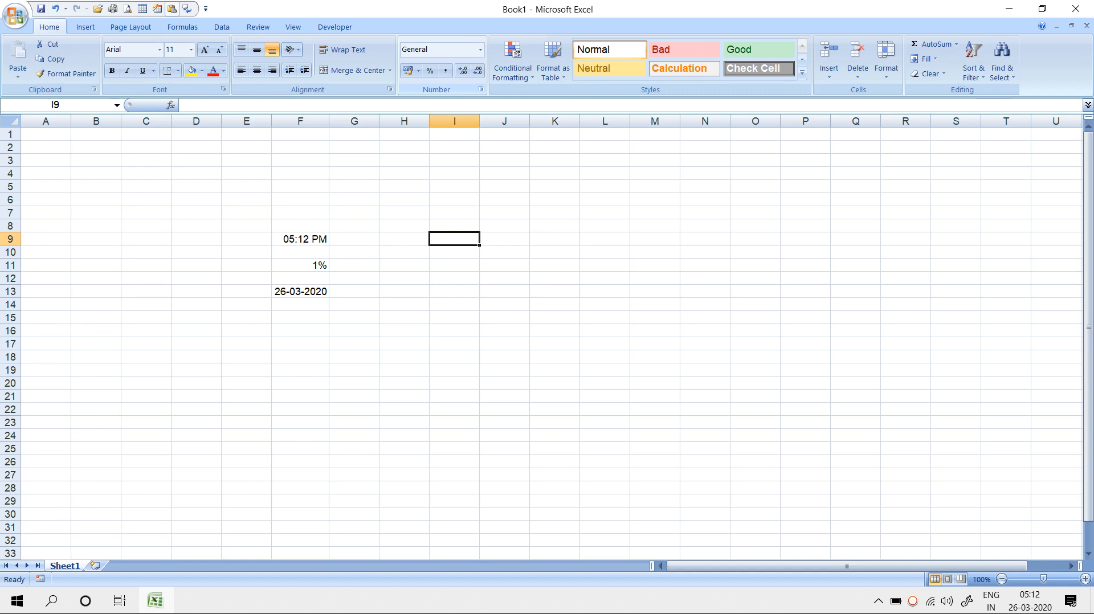
Step: Clear the time from cell F9, enter the plain number 15 there and reselect the cell
key(Left)
key(Left)
key(Left)
key(Delete)
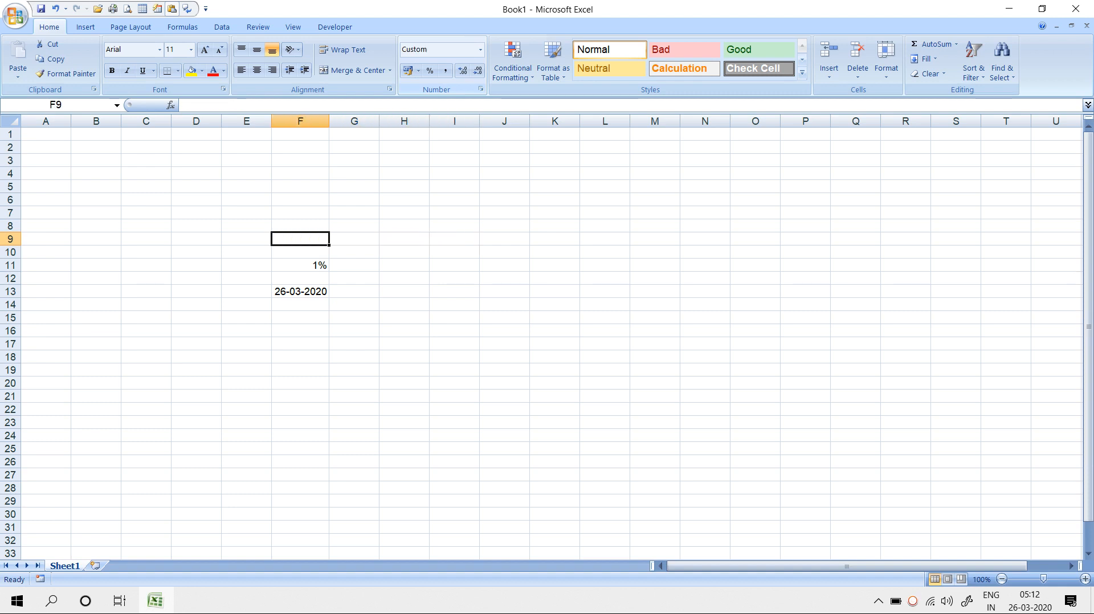
text(12)
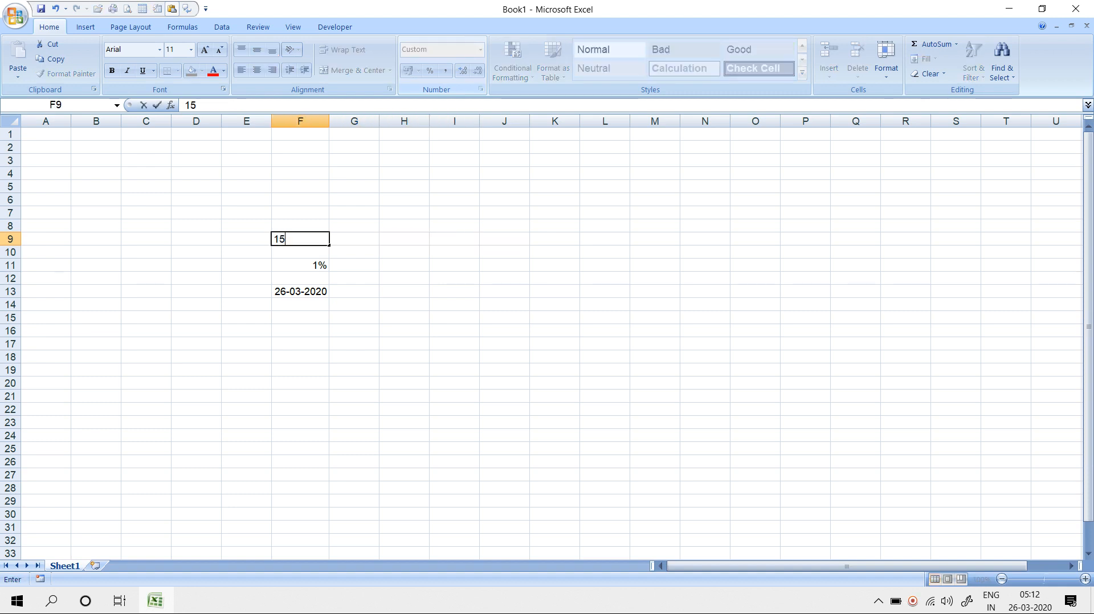
key(Return)
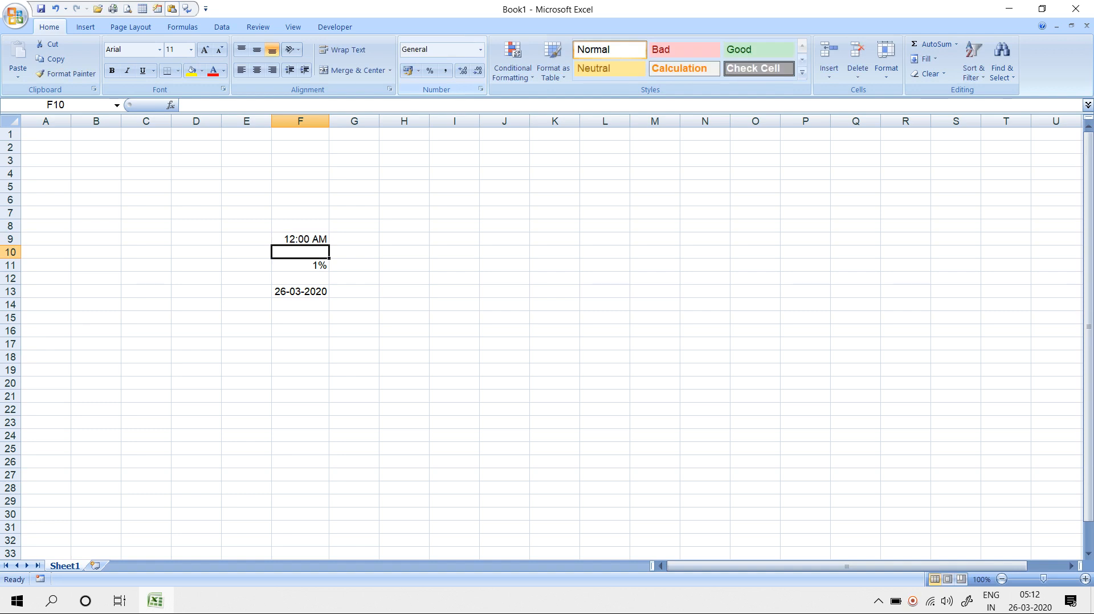
key(Up)
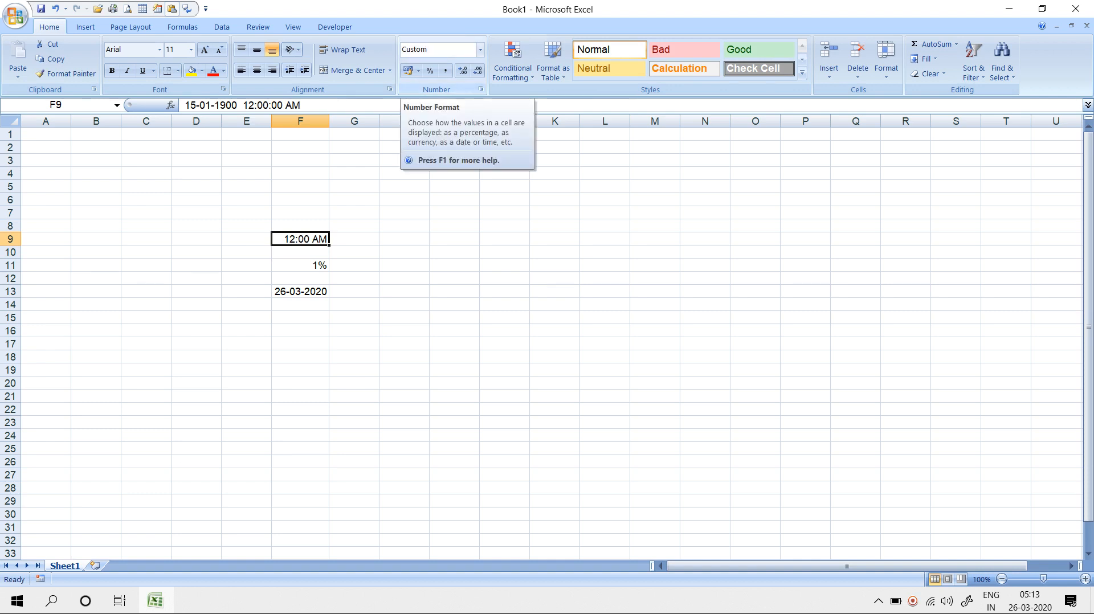
Step: Clear the date from cell F13, enter the plain number 36 there and reselect the cell
key(Down)
key(Down)
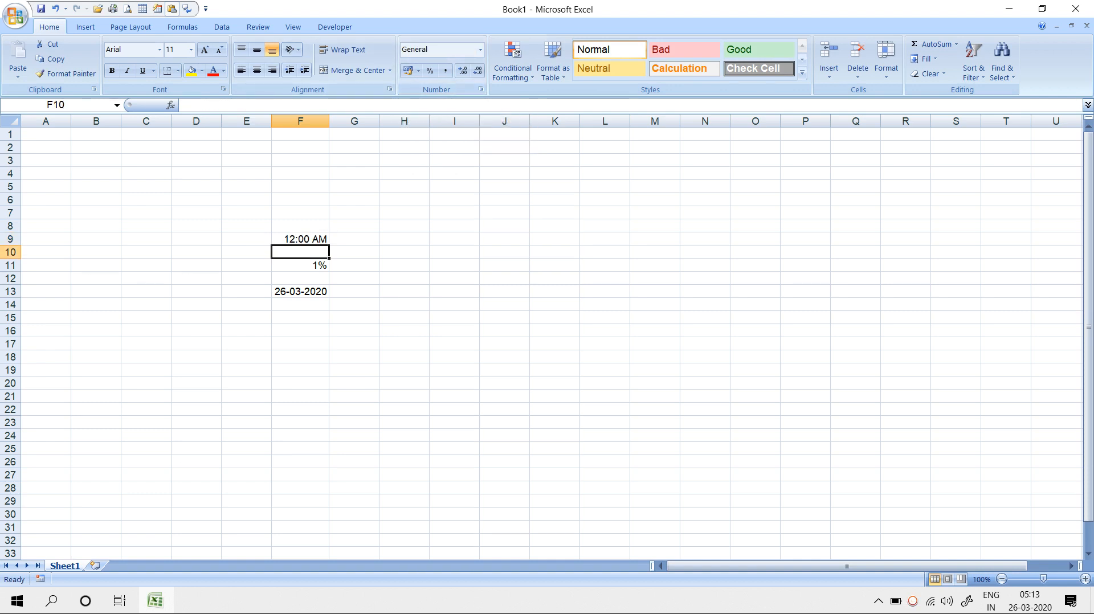
key(Down)
key(Down)
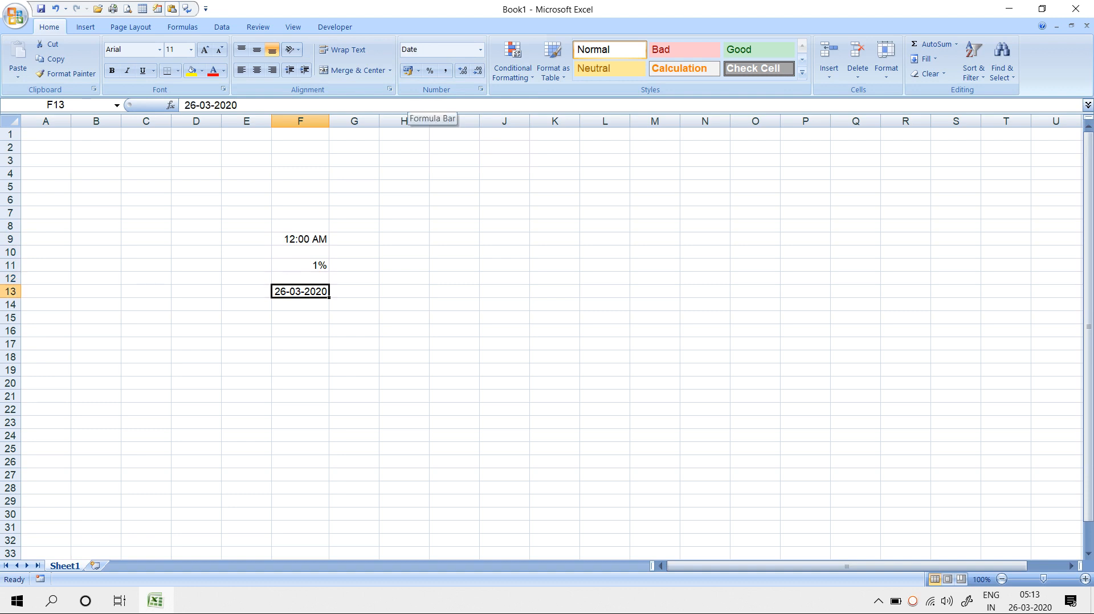
key(Delete)
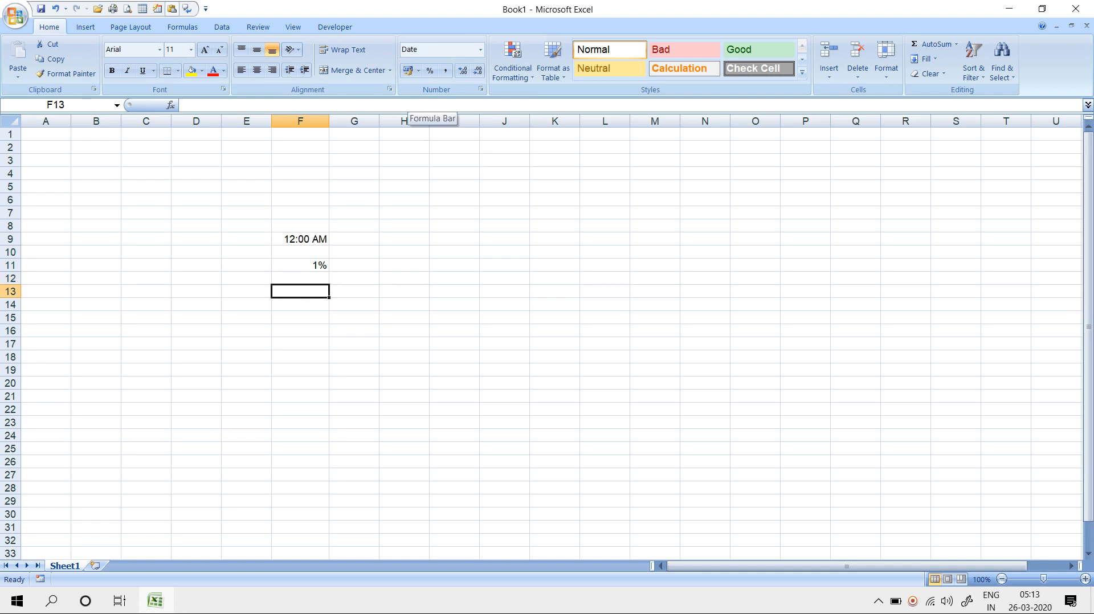
text(36)
key(Return)
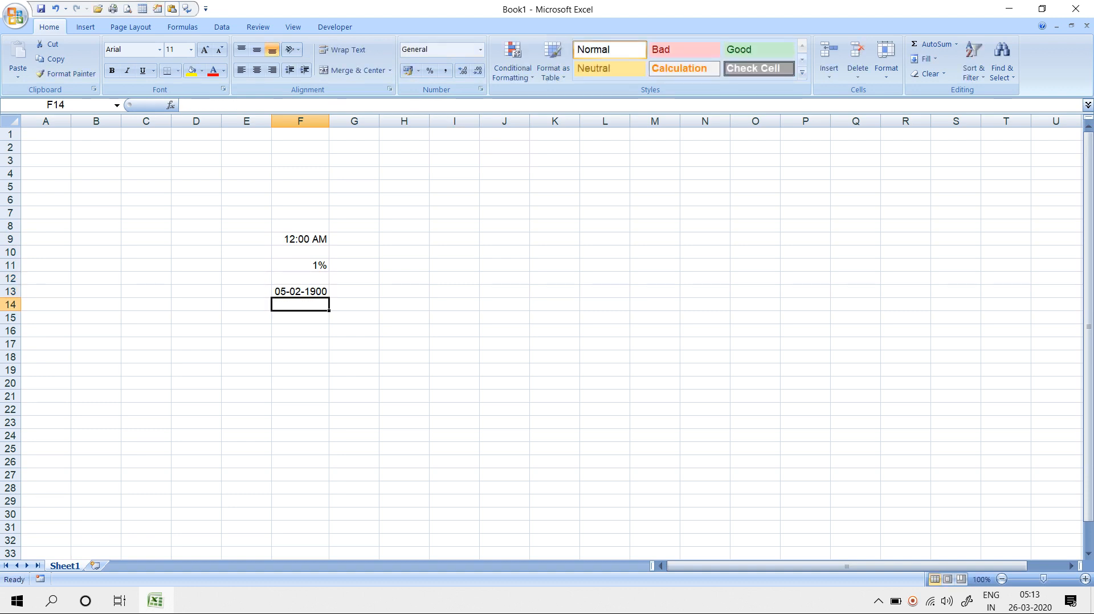
key(Up)
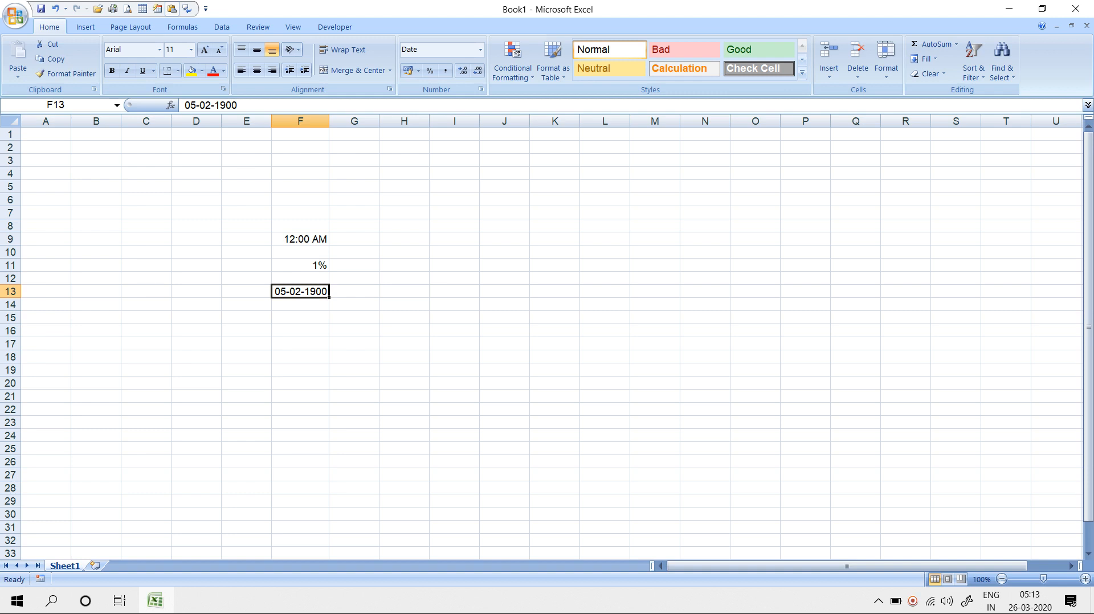
Step: Clear the contents of range E6:G20 and reset its number format to General
drag(246, 199, 353, 382)
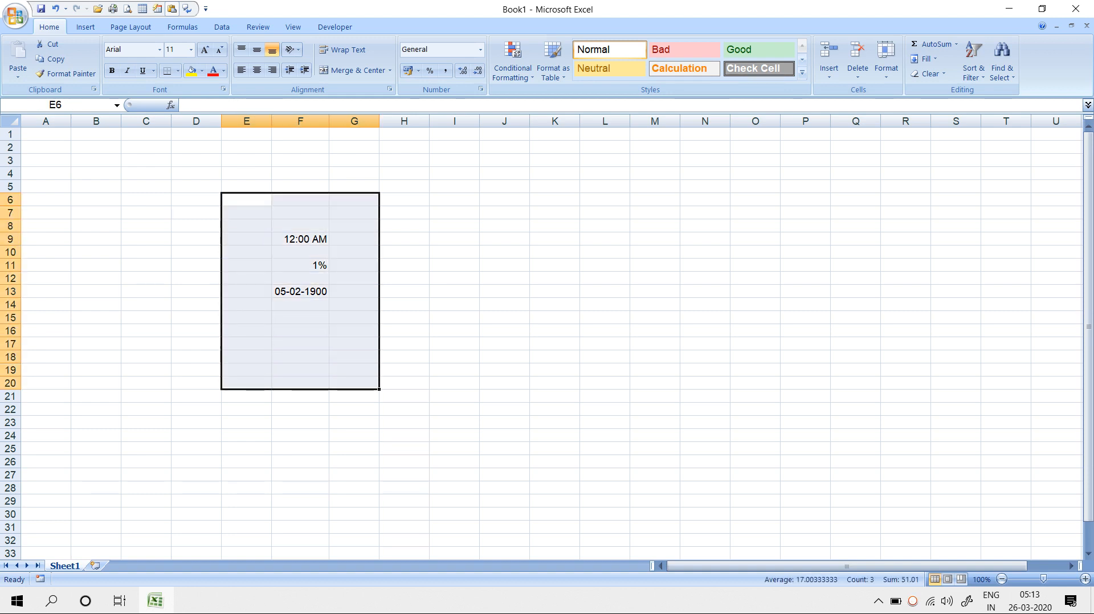
key(Delete)
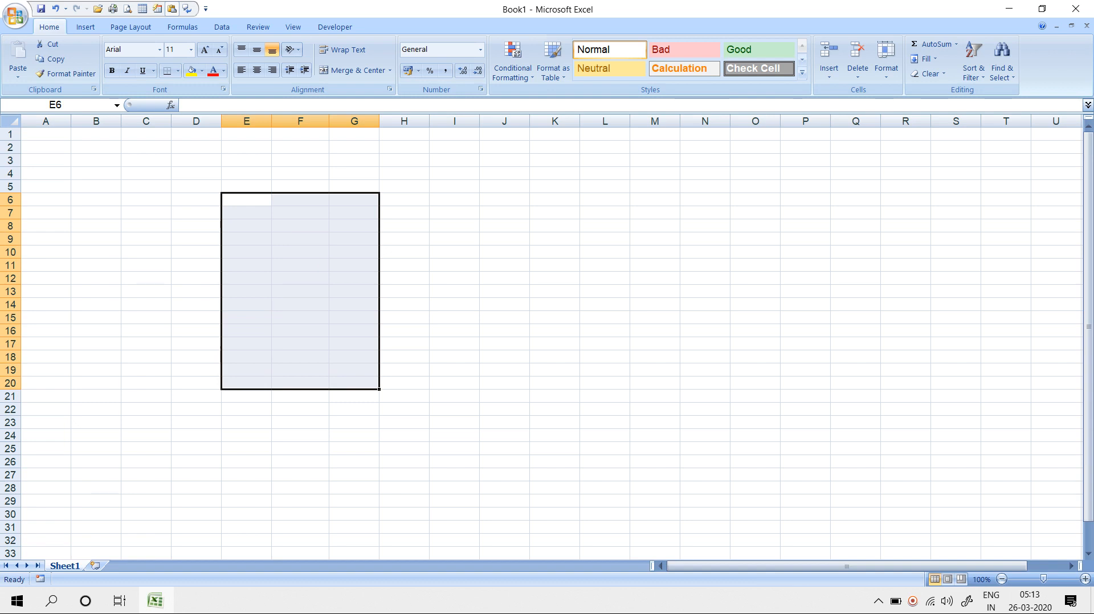
click(480, 49)
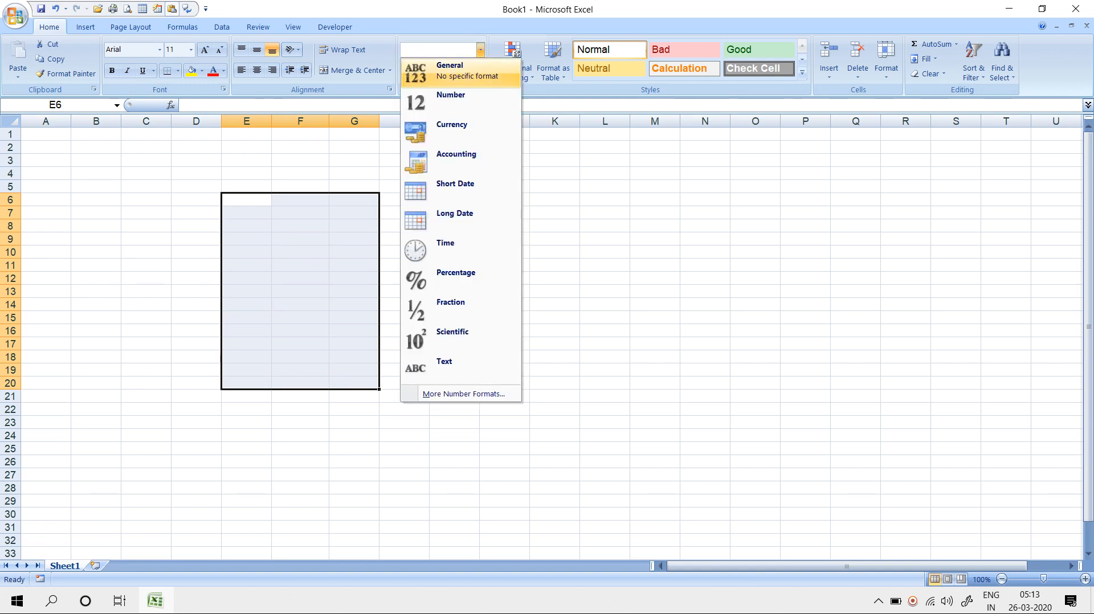
key(Return)
Step: Insert the current date, 26-03-2020, in cell F4
click(300, 174)
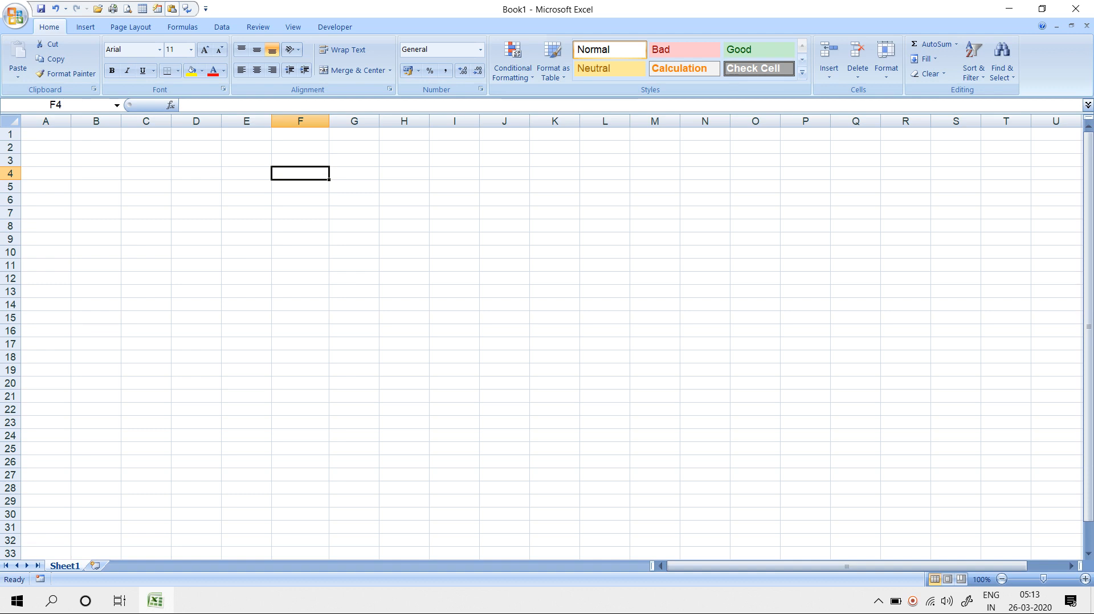
key(ctrl+semicolon)
key(Return)
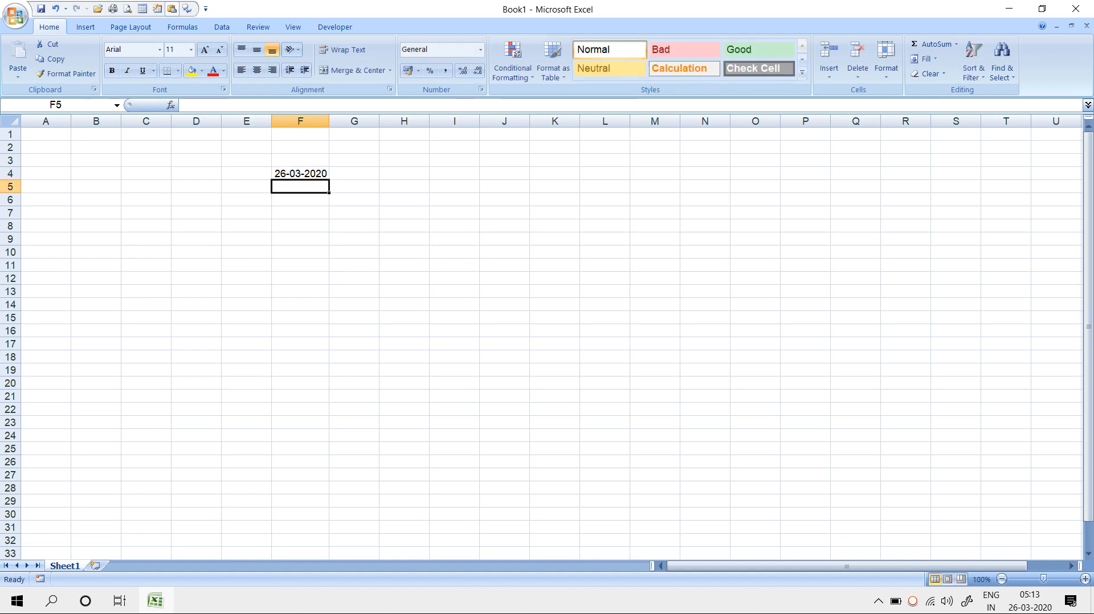
Step: Delete the date in cell F4 and enter the number 1 in its place
key(Up)
key(Delete)
text(1)
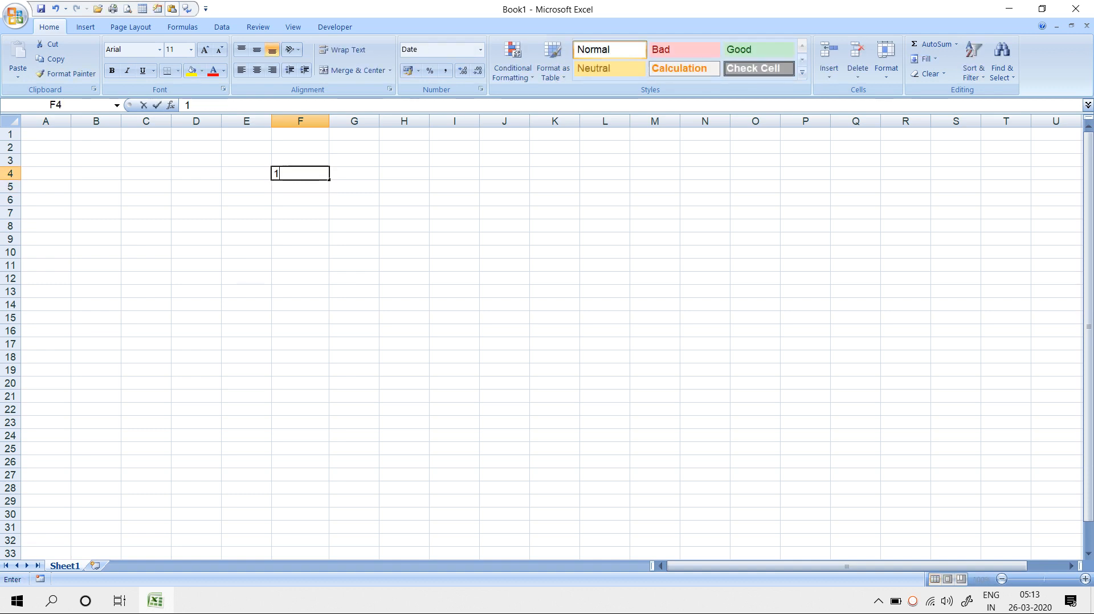
key(Return)
Step: Change the number format of cell F4 to General
click(300, 173)
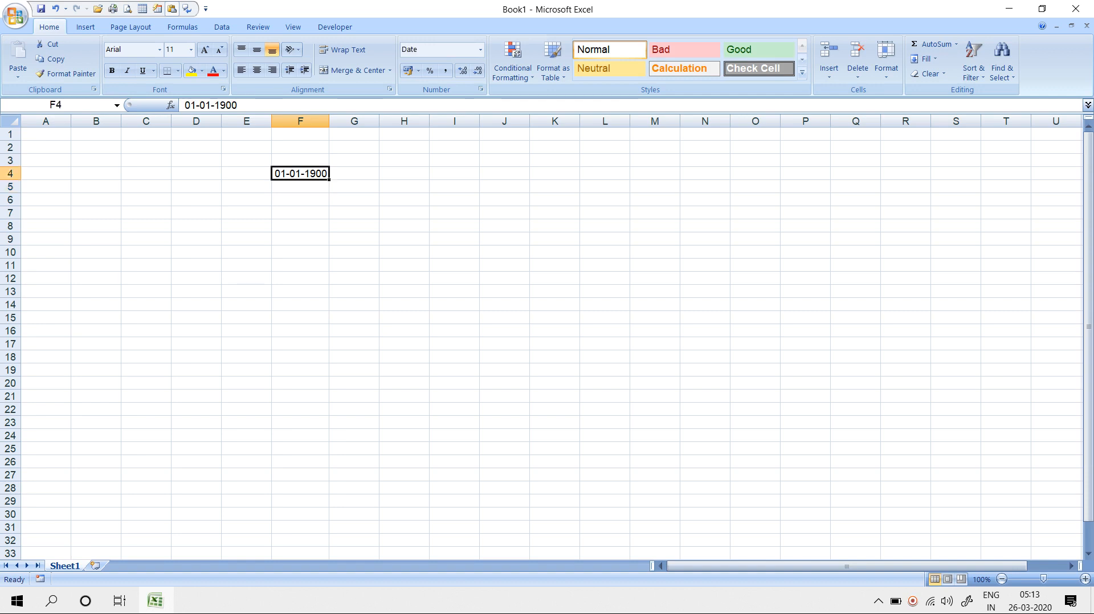
click(481, 50)
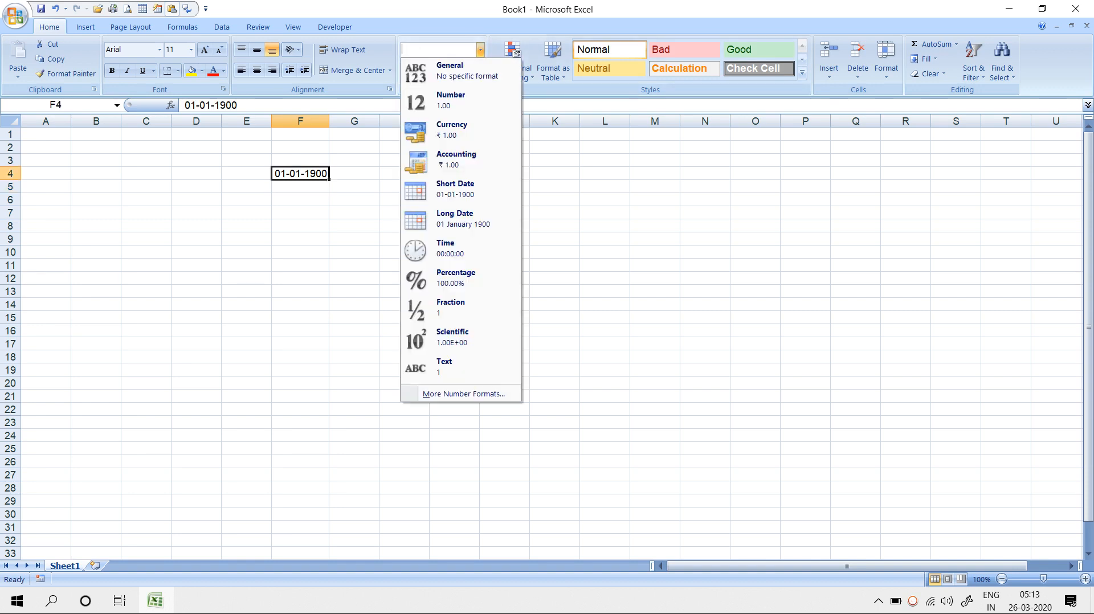
click(461, 72)
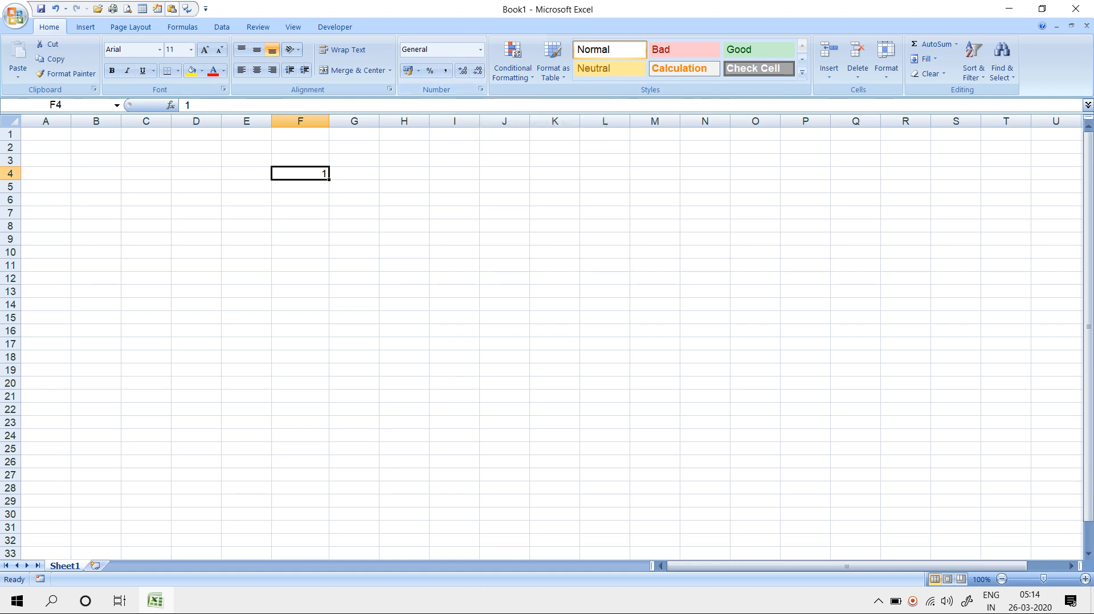
Step: Apply the Long Date number format to cell F4
key(alt)
key(h)
key(n)
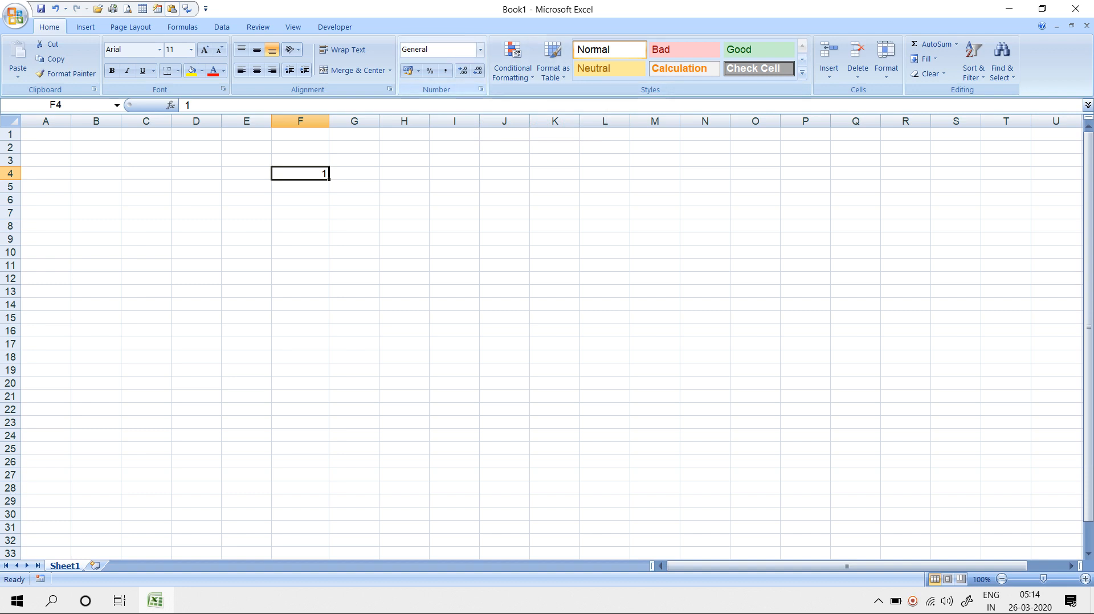
key(Down)
key(Down)
key(Down)
key(Down)
key(Down)
key(Down)
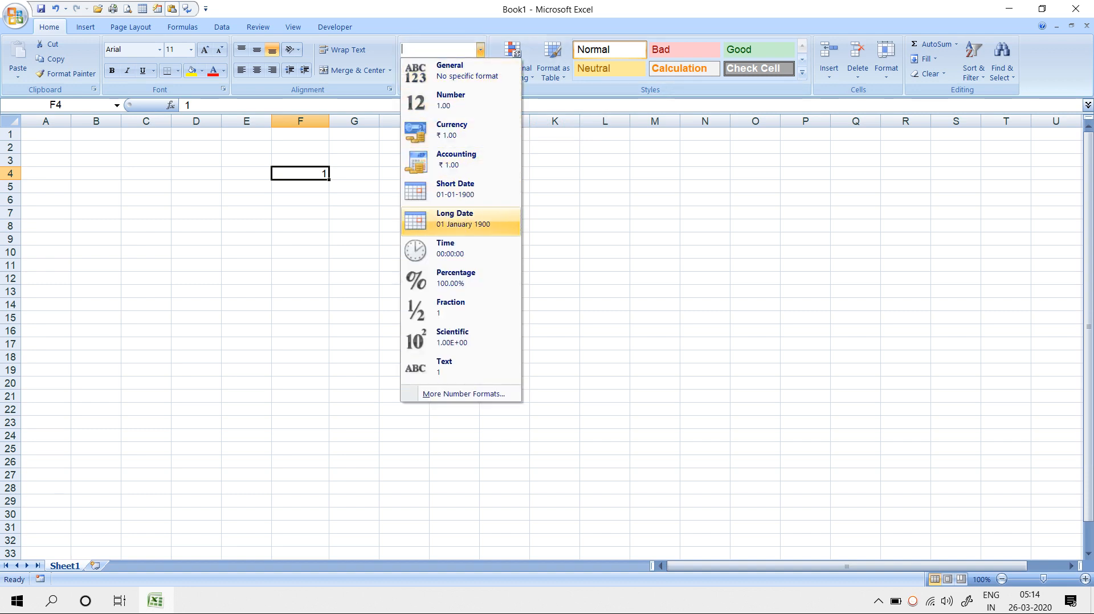
key(Return)
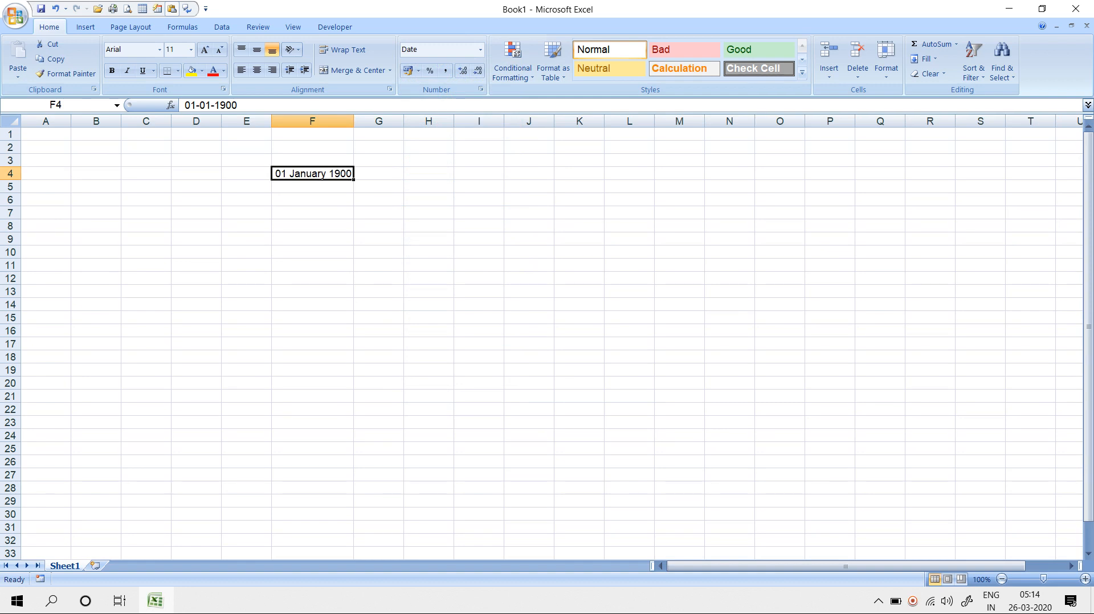
Step: Clear the contents of cell F4 and look over the available number formats without choosing one
key(Delete)
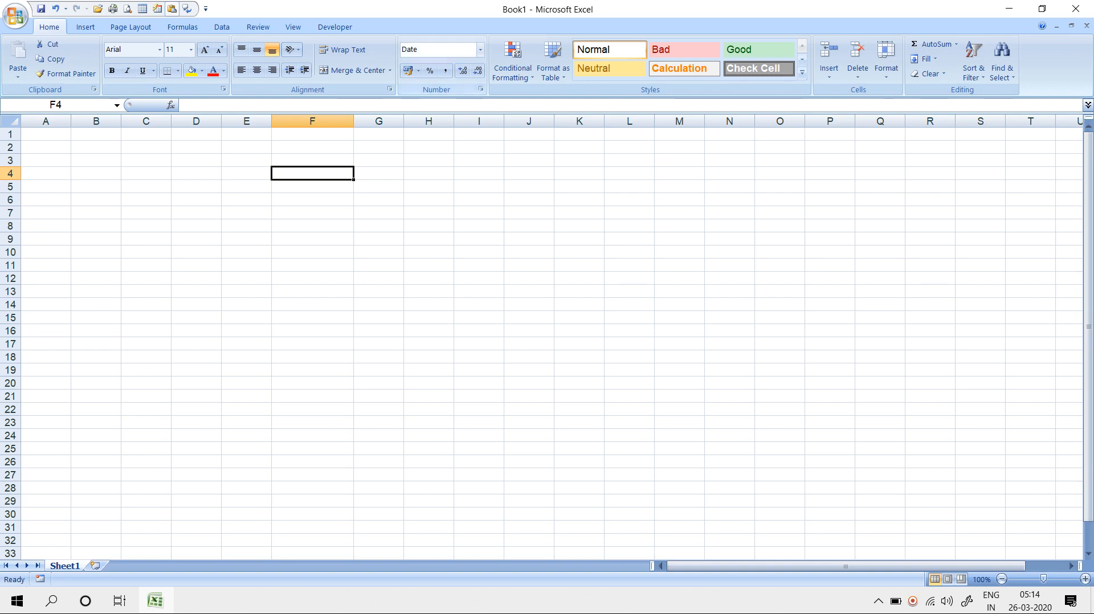
click(480, 50)
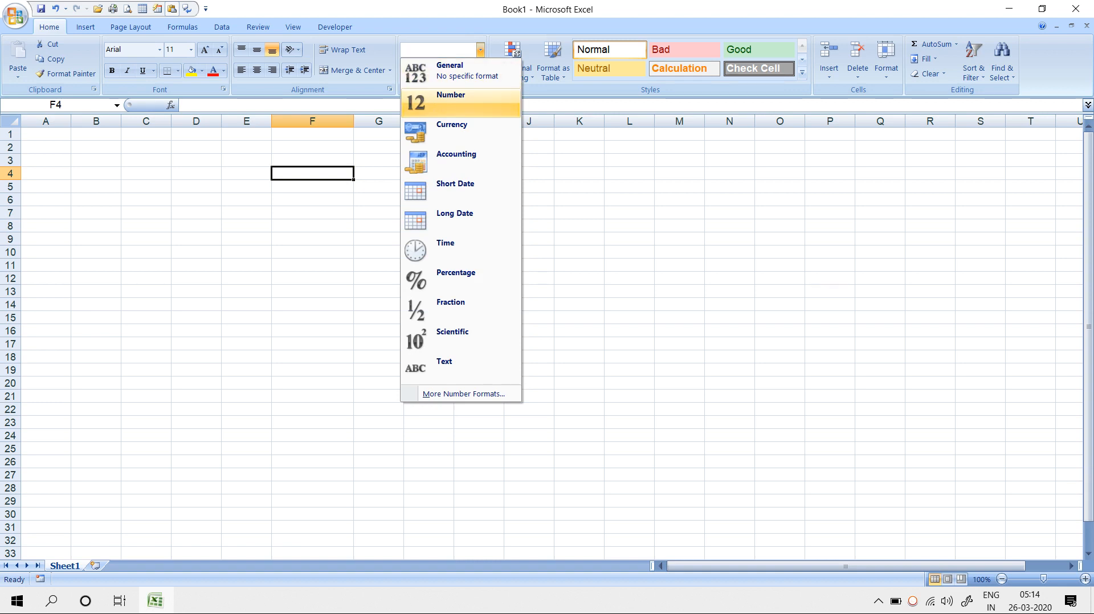
key(Escape)
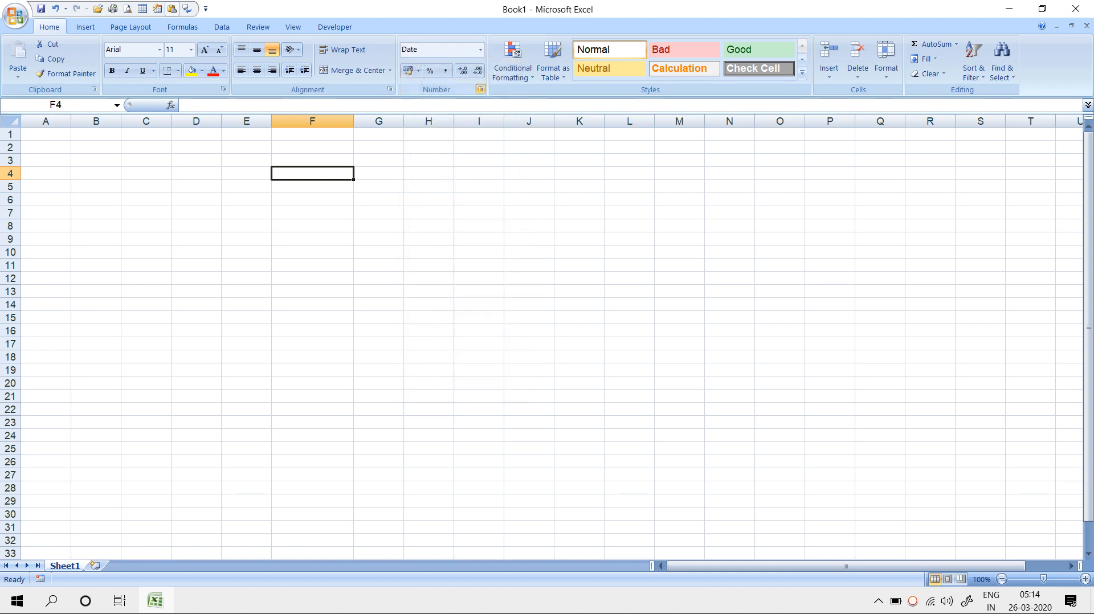
Step: Review the options of the General and Number format categories for cell F4 without applying either
click(481, 89)
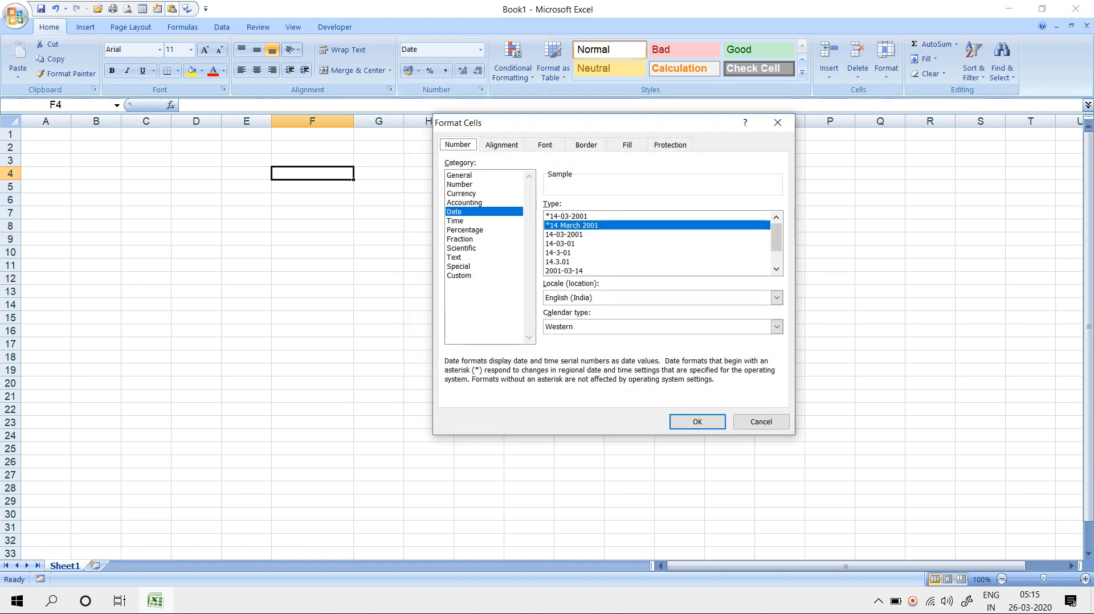
click(459, 176)
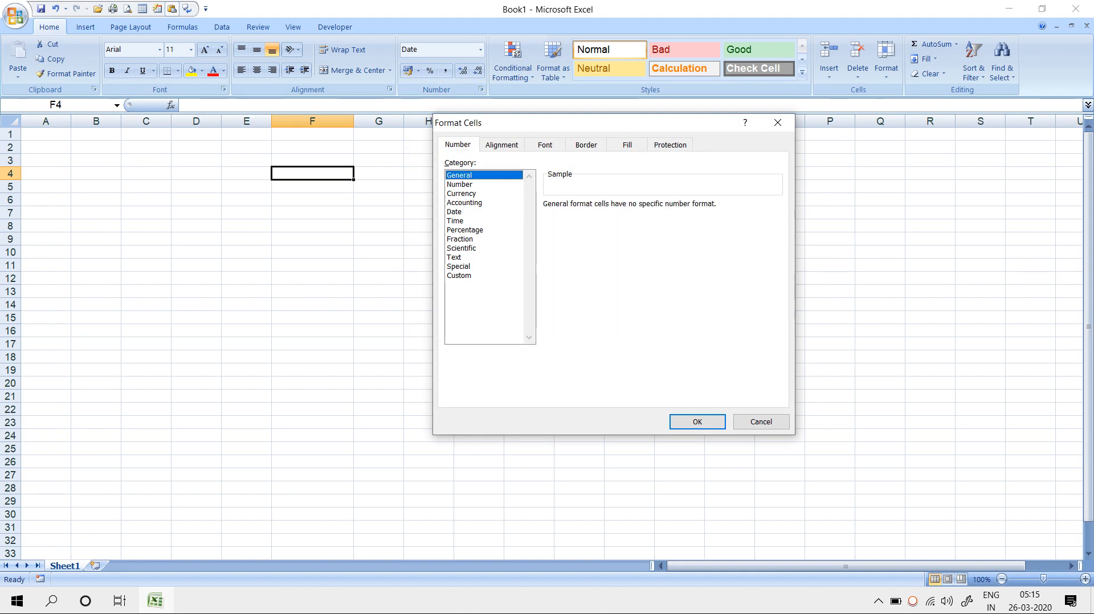
click(459, 184)
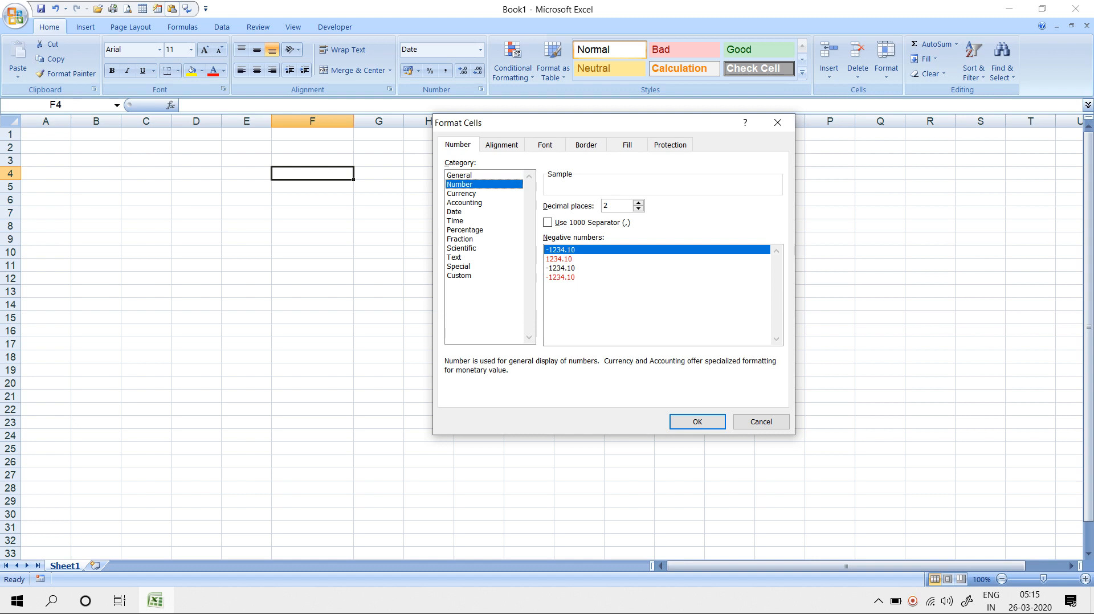
key(Escape)
Step: Enter a RANDBETWEEN formula in cell C2 that generates a random number from 1 to 100
click(145, 147)
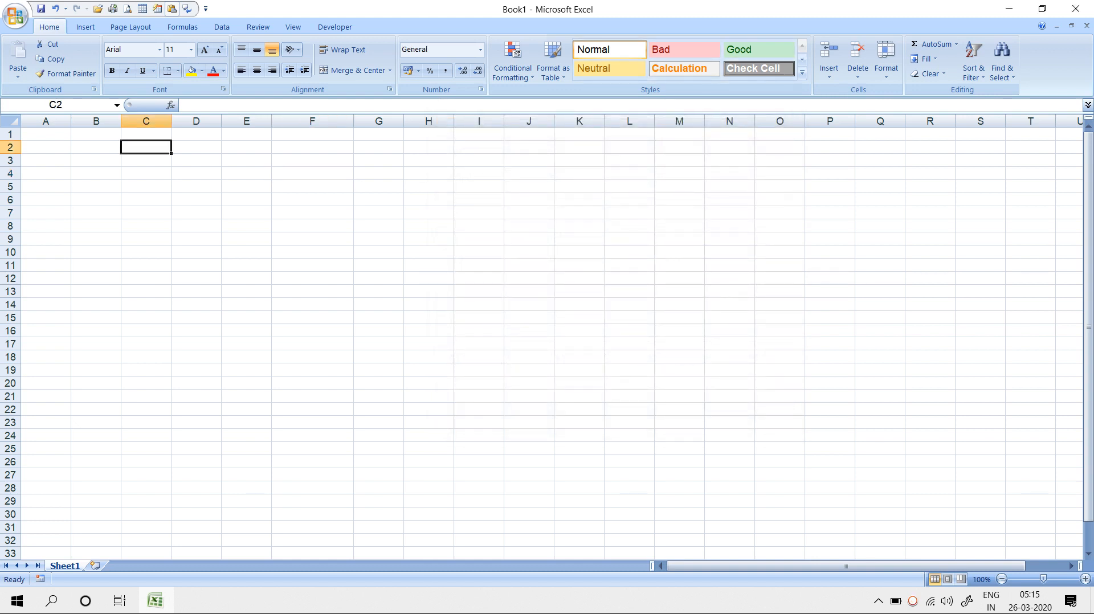
text(=ramd)
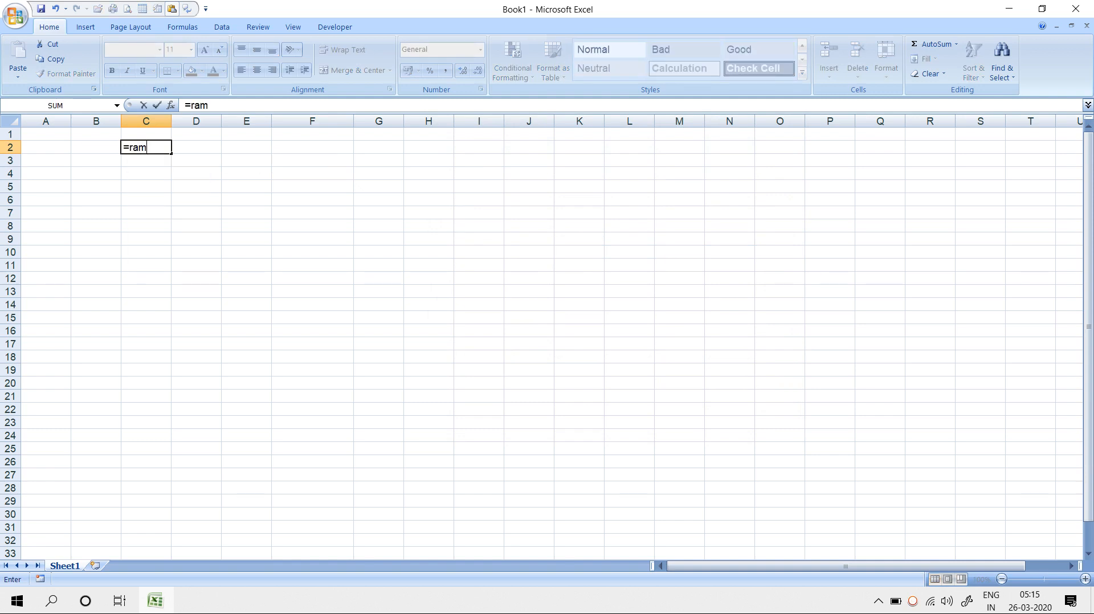
key(BackSpace)
key(BackSpace)
key(Down)
key(Down)
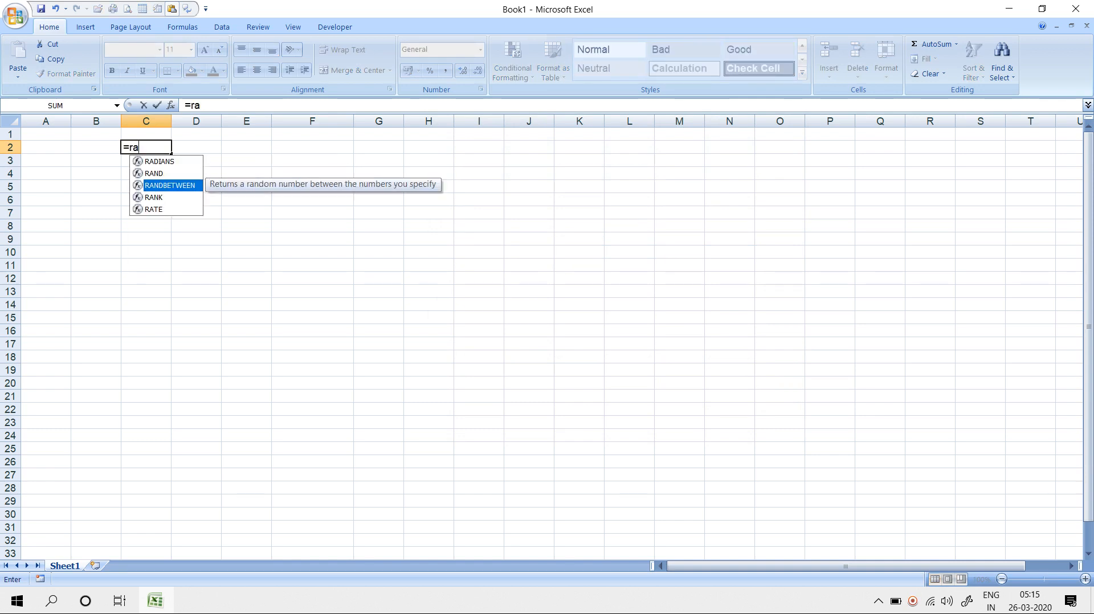
key(Tab)
text(1,100)
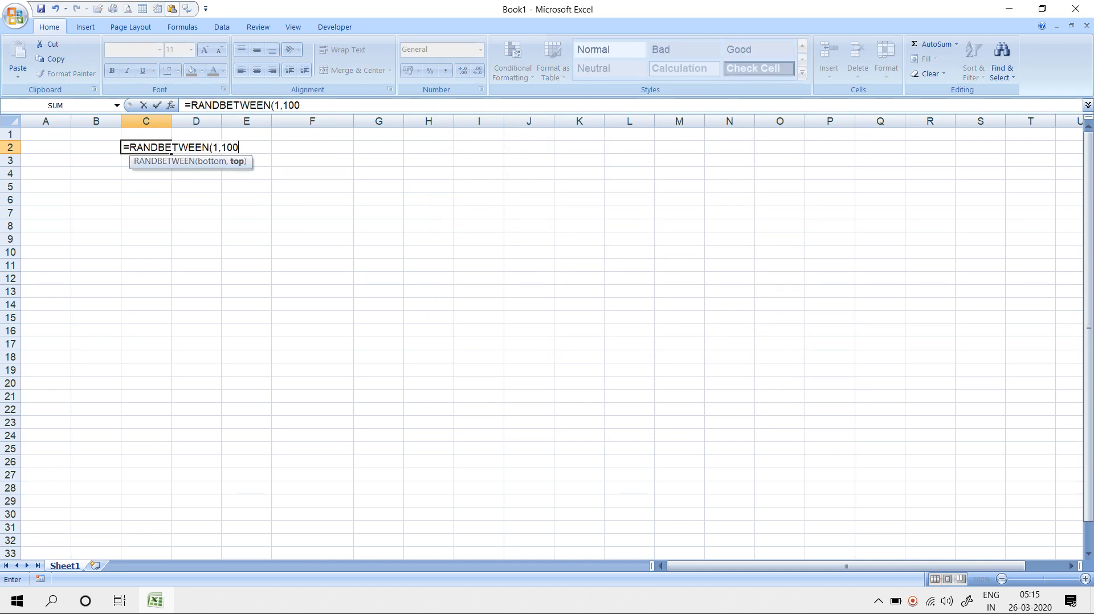
key(Return)
Step: Fill the random number formula from C2 down through cell C19
key(Up)
key(shift+Down)
key(shift+Down)
key(shift+Down)
key(shift+Down)
key(shift+Down)
key(shift+Down)
key(shift+Down)
key(shift+Down)
key(shift+Down)
key(shift+Down)
key(shift+Down)
key(shift+Down)
key(shift+Down)
key(shift+Down)
key(shift+Down)
key(shift+Down)
key(shift+Down)
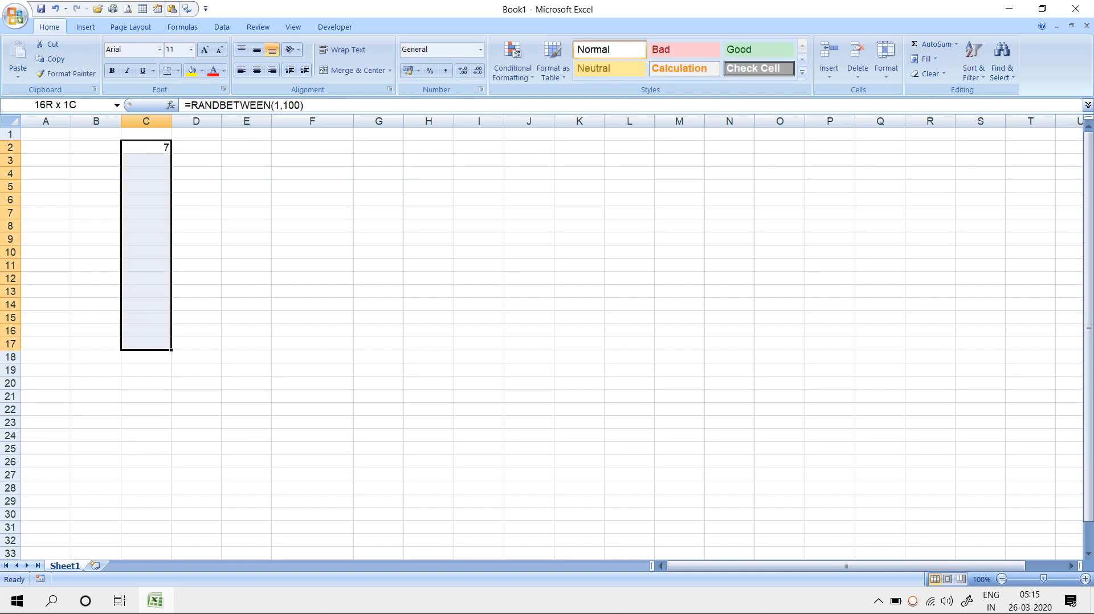
key(ctrl+d)
Step: Replace the random number formulas in C2:C19 with their static values by copying and pasting values in place
key(ctrl+c)
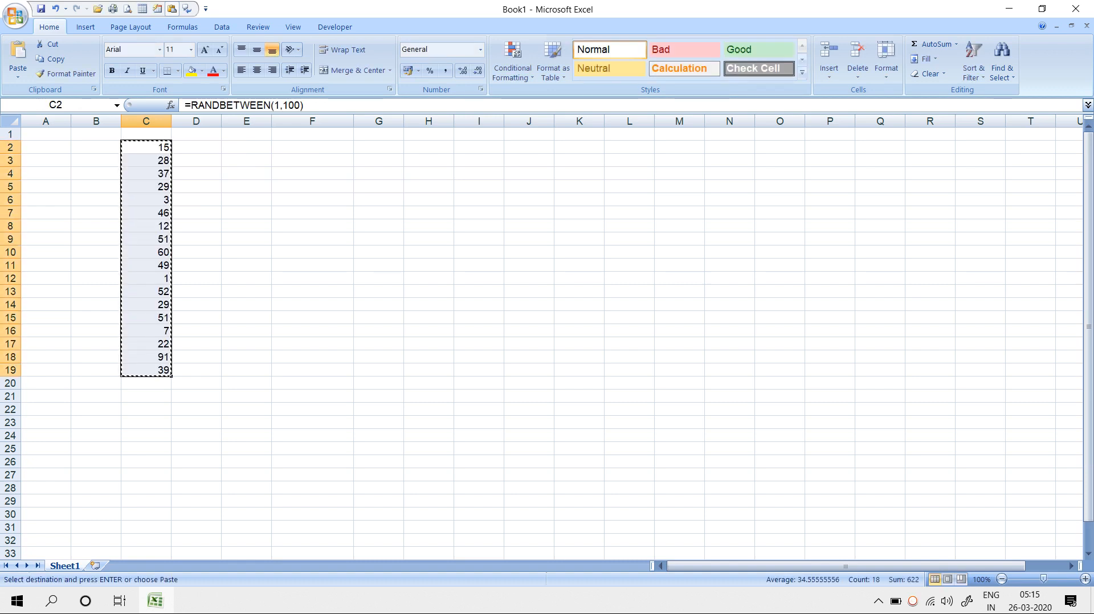
key(alt+h)
key(v)
key(v)
Step: Enter the header Value in cell C1 and centre it horizontally
key(Up)
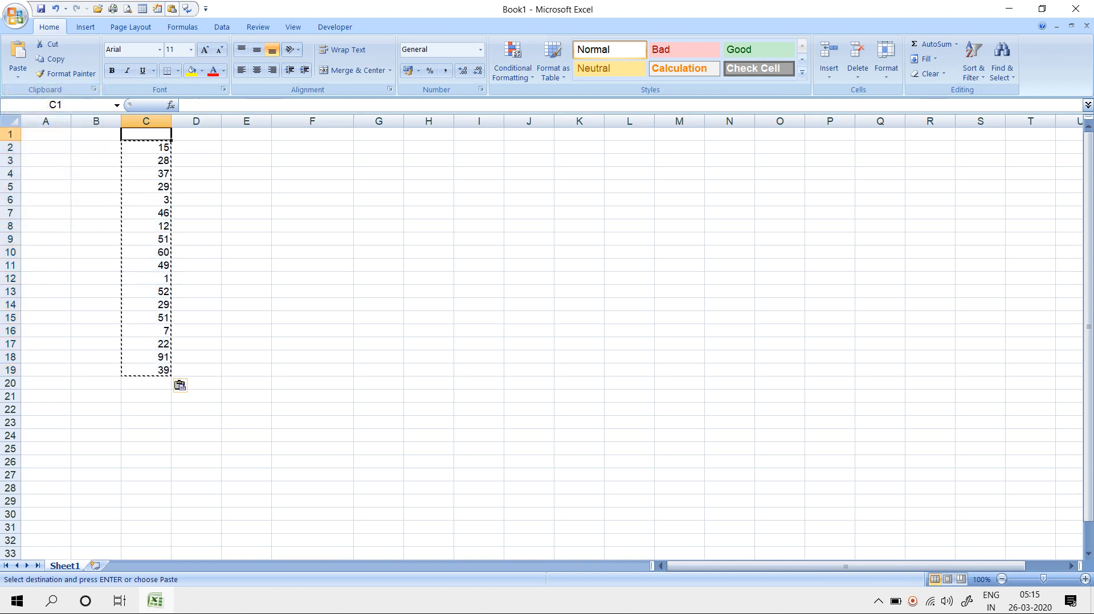
text(Value)
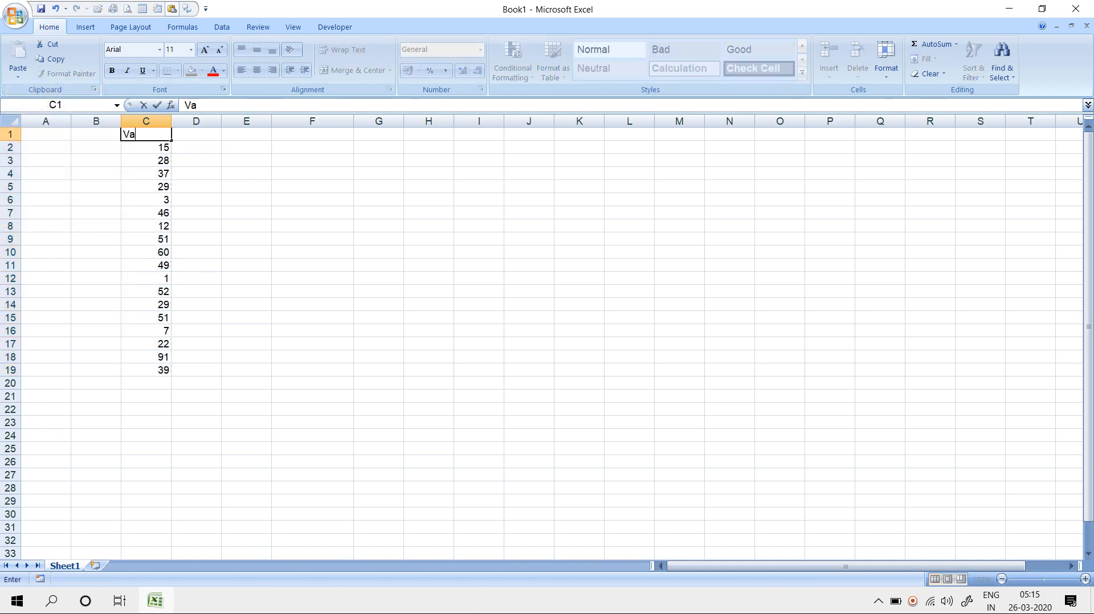
key(Return)
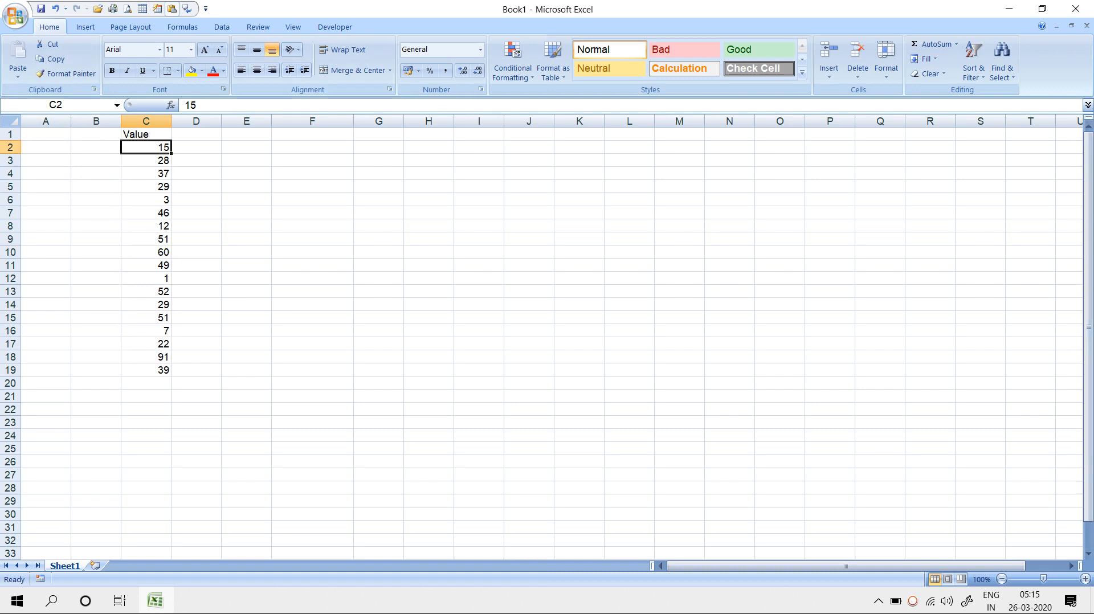
click(145, 121)
click(146, 135)
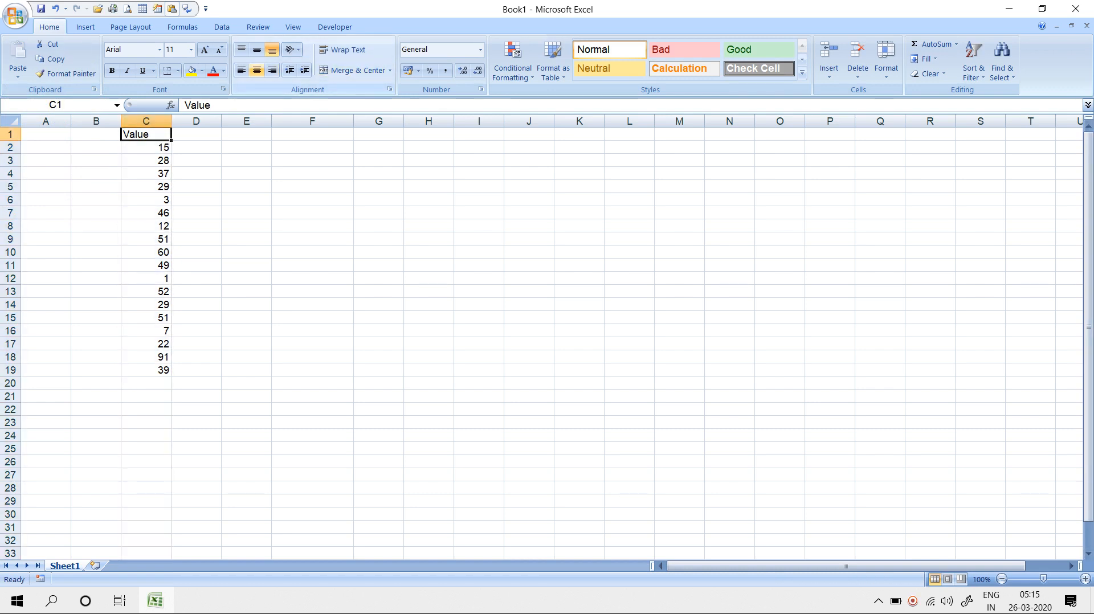
click(257, 70)
click(246, 213)
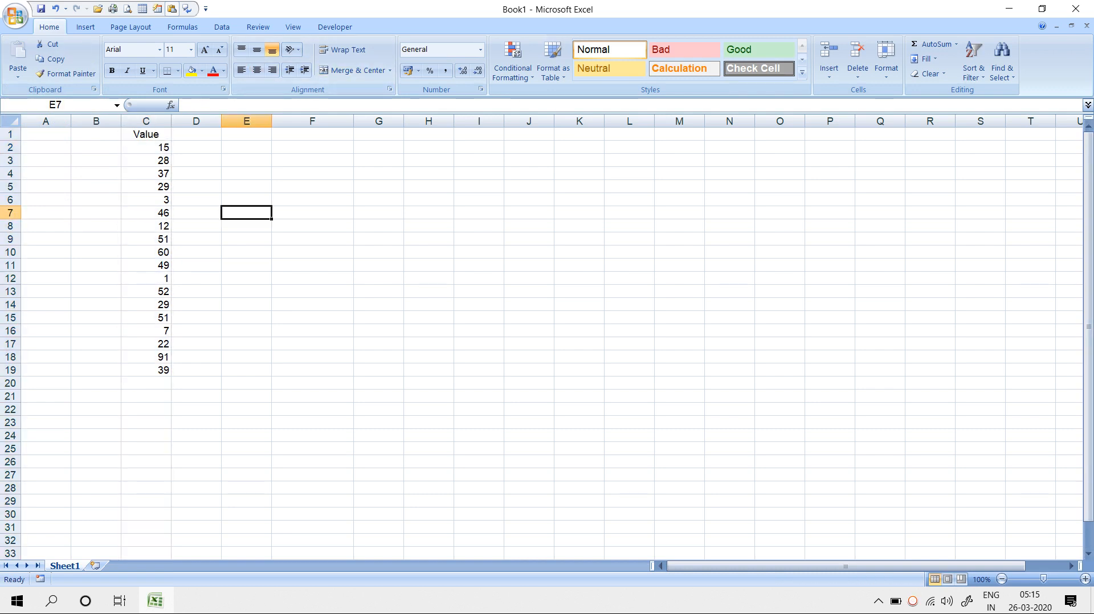
drag(146, 147, 146, 370)
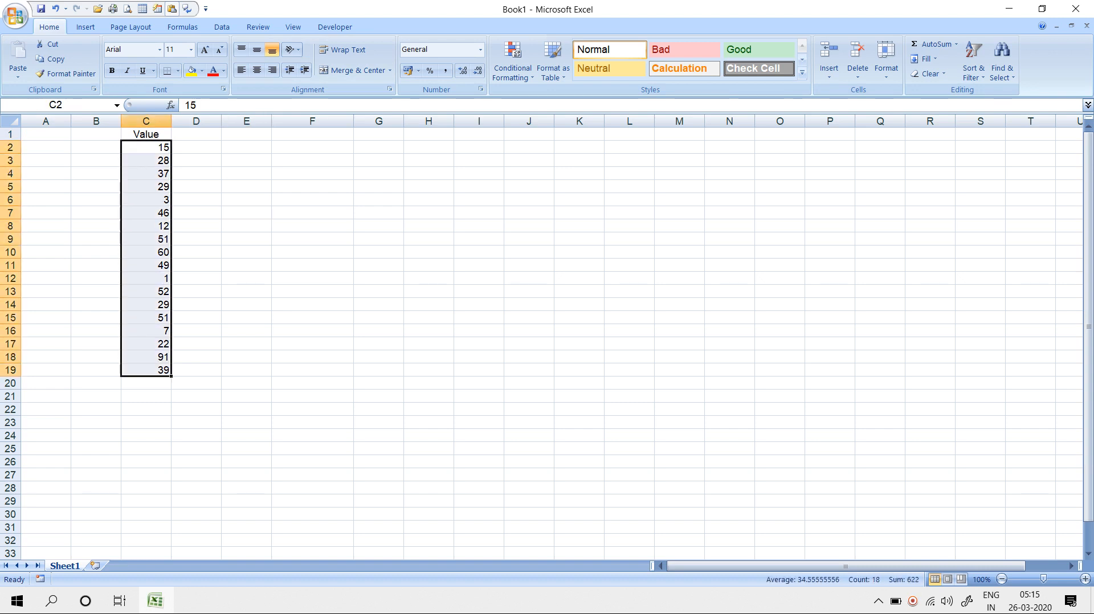
click(481, 89)
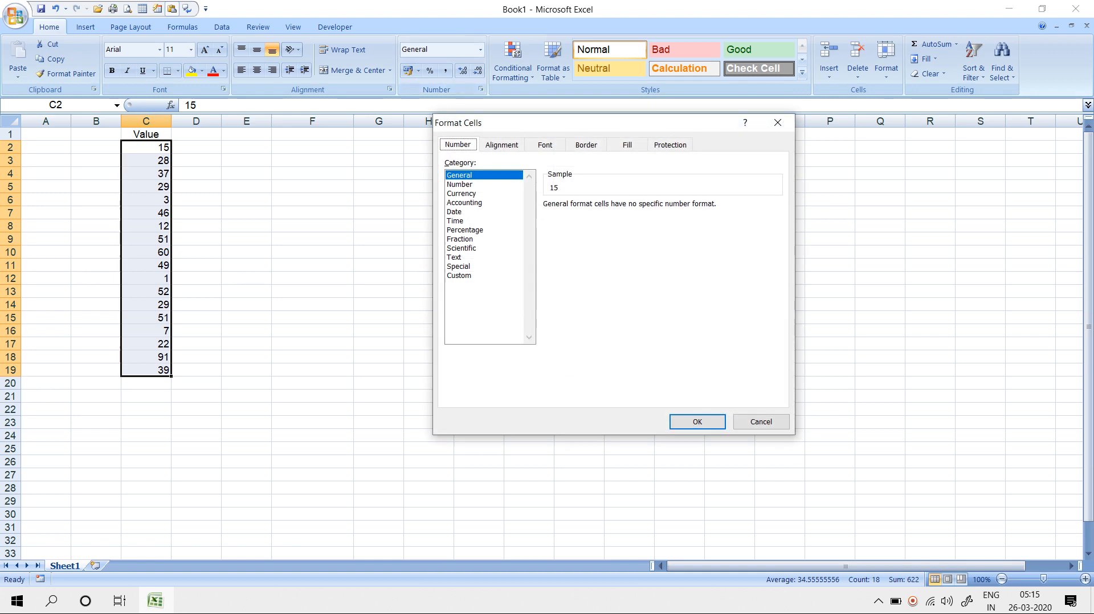
click(778, 122)
Step: Make the numbers in C3 and C6 negative, giving -28 and -3
click(146, 173)
double_click(146, 161)
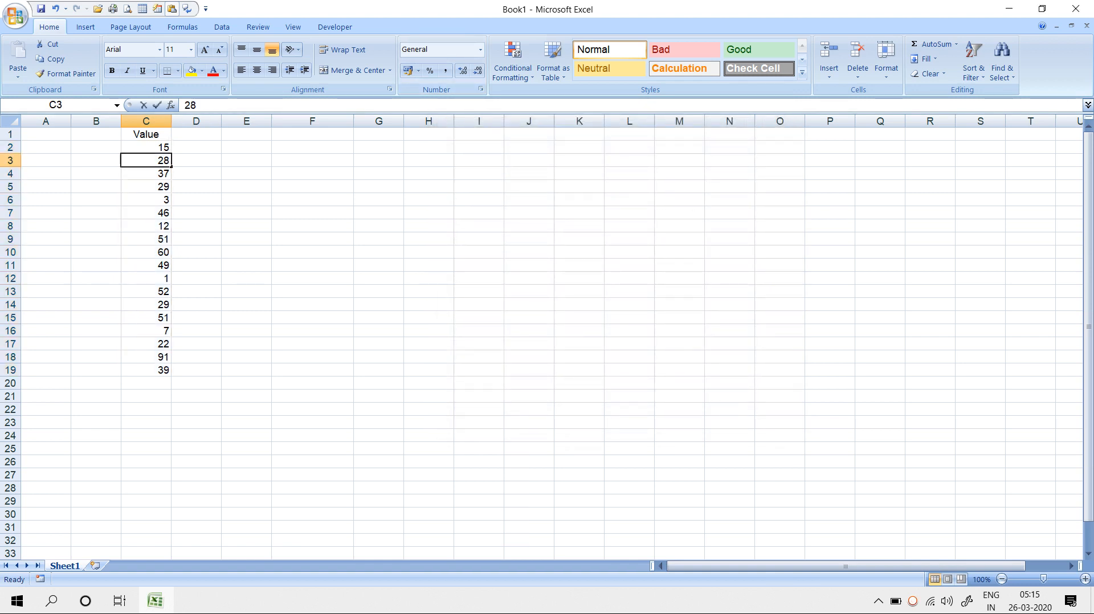
text(-)
key(Return)
key(Down)
key(Down)
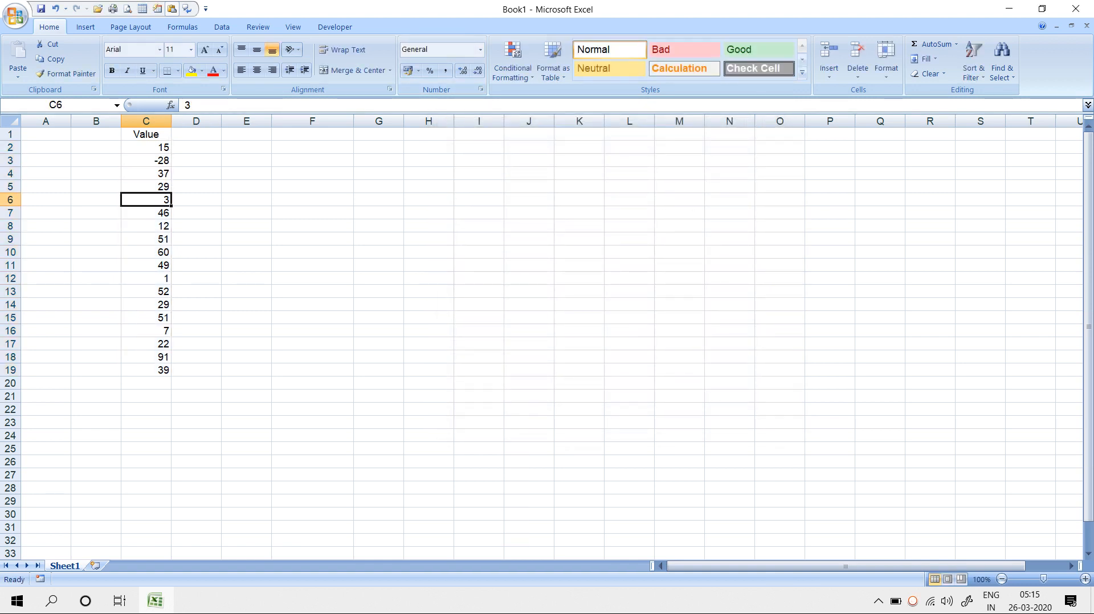
key(Home)
text(-)
key(Return)
Step: Make the numbers in C10 and C14 negative, giving -60 and -29
key(Down)
key(Down)
key(Down)
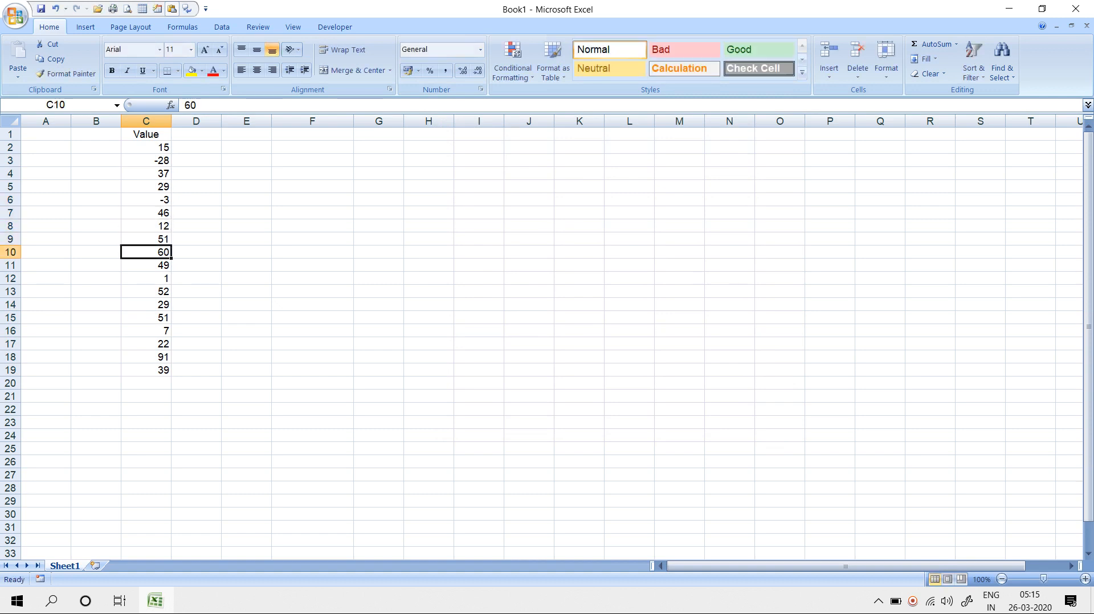
key(F2)
text(-)
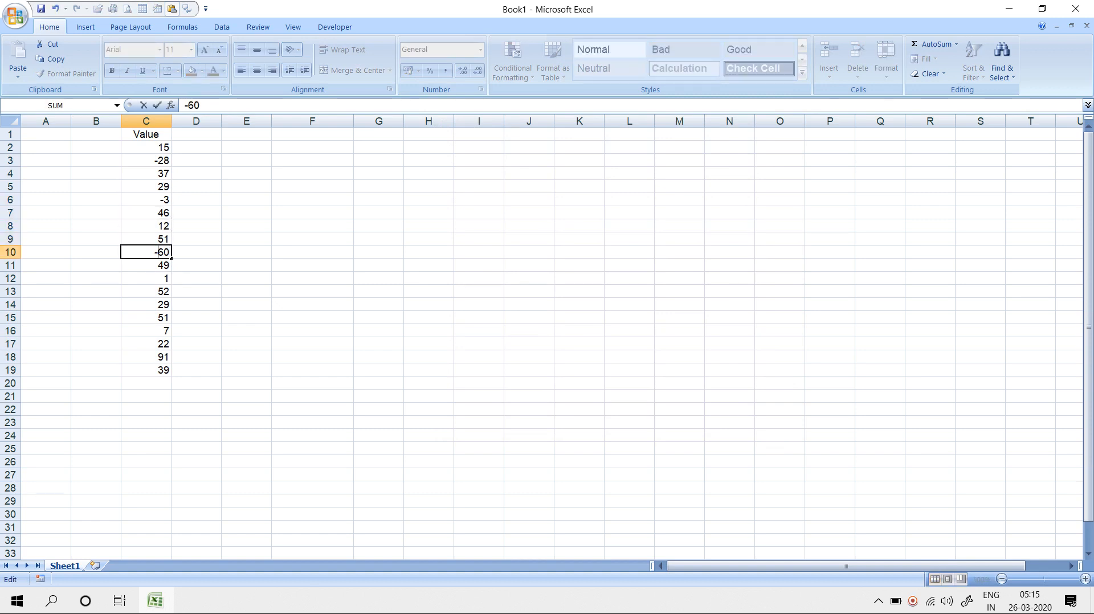
key(Return)
key(Down)
key(Down)
key(Down)
key(F2)
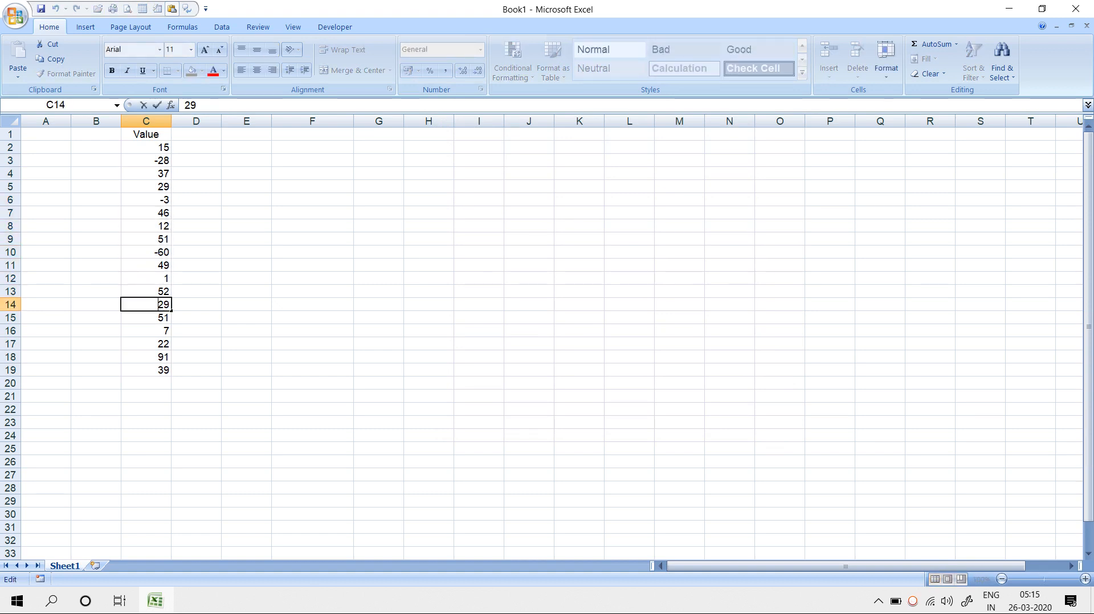
text(-)
key(Return)
Step: Make the number in cell C18 negative, giving -91
key(Down)
key(Down)
key(Down)
key(F2)
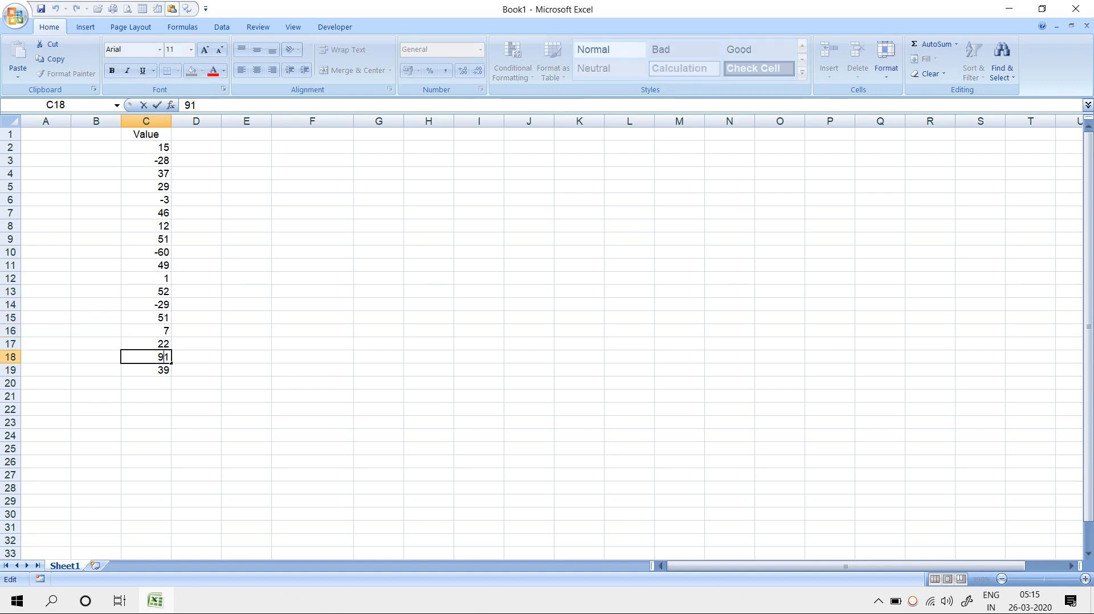
text(-+)
key(BackSpace)
key(BackSpace)
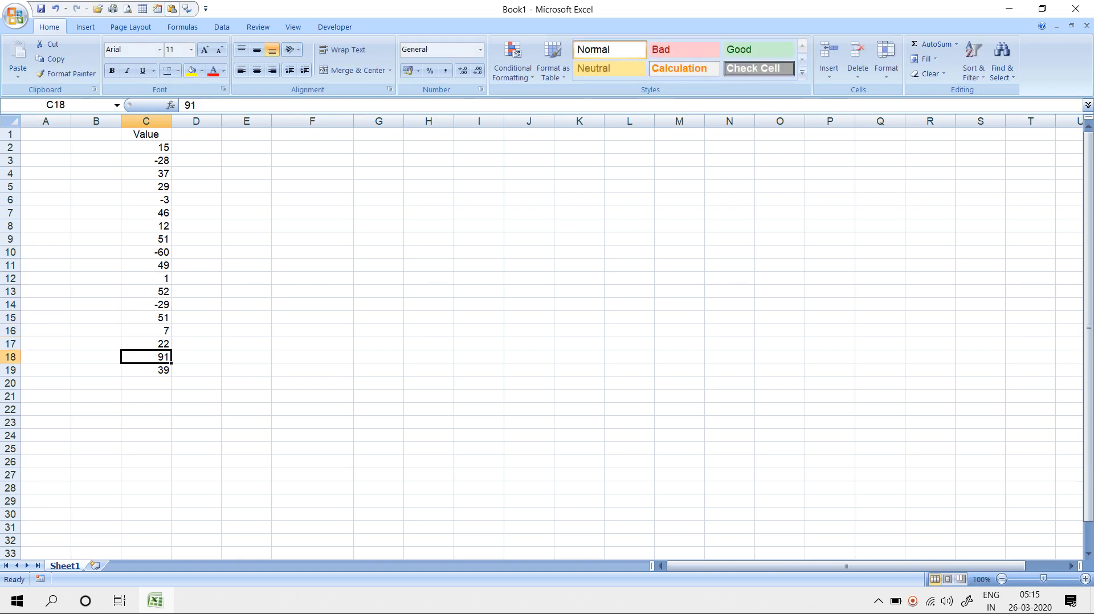
text(-)
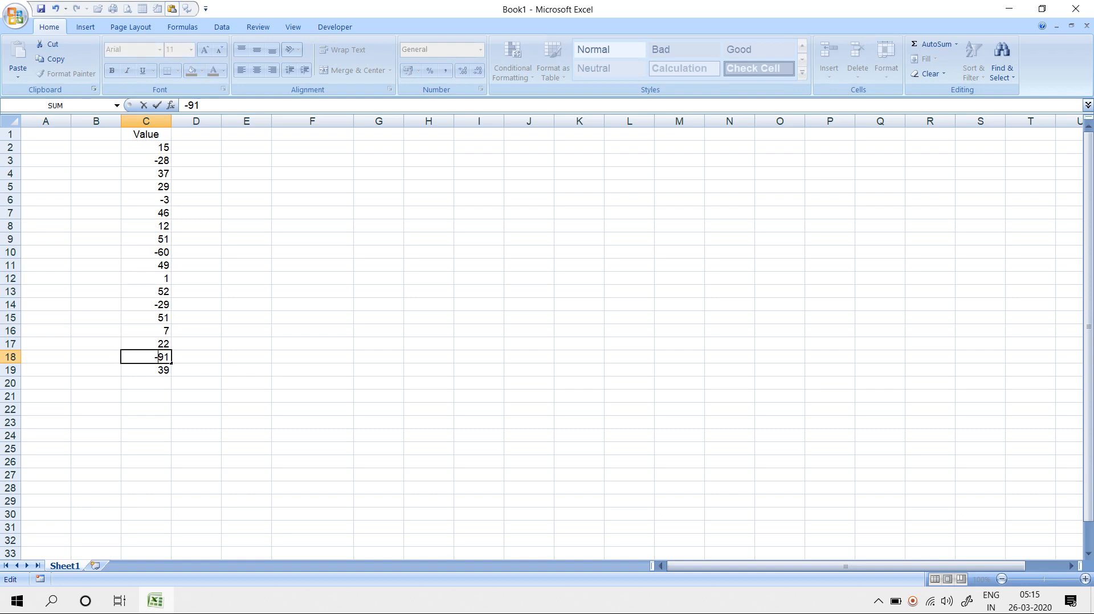
key(Return)
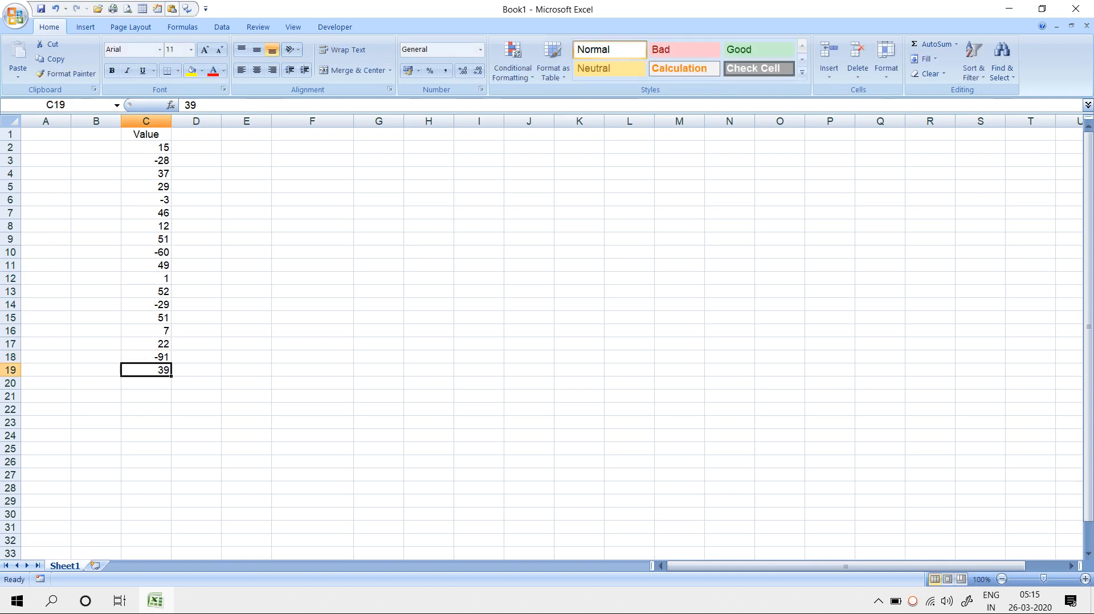
Step: Format column C as Number with 2 decimal places, showing negative numbers in red without a minus sign
click(145, 120)
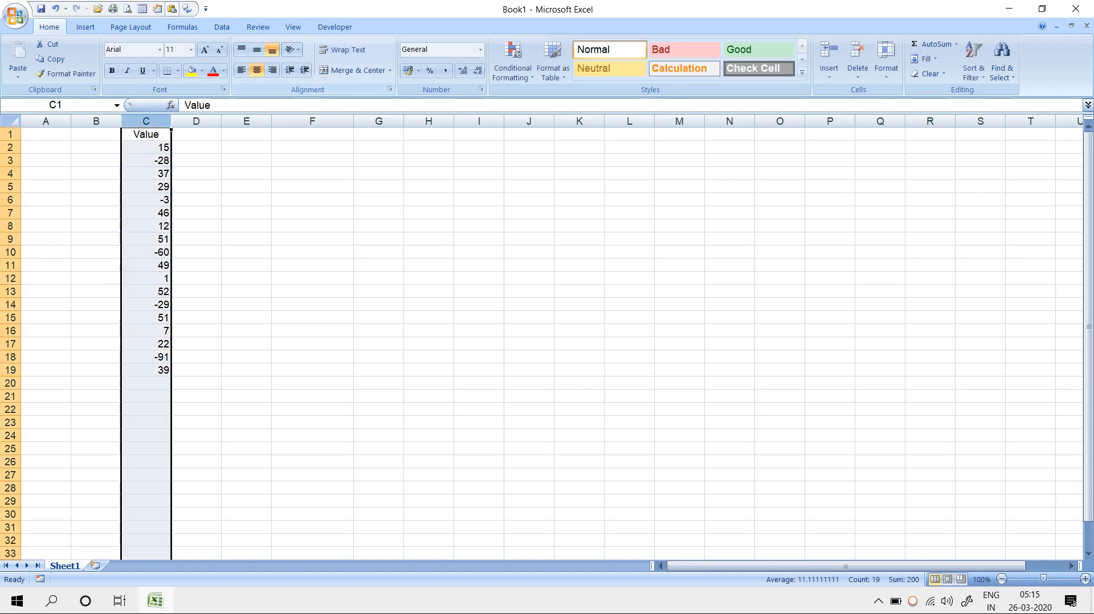
click(480, 89)
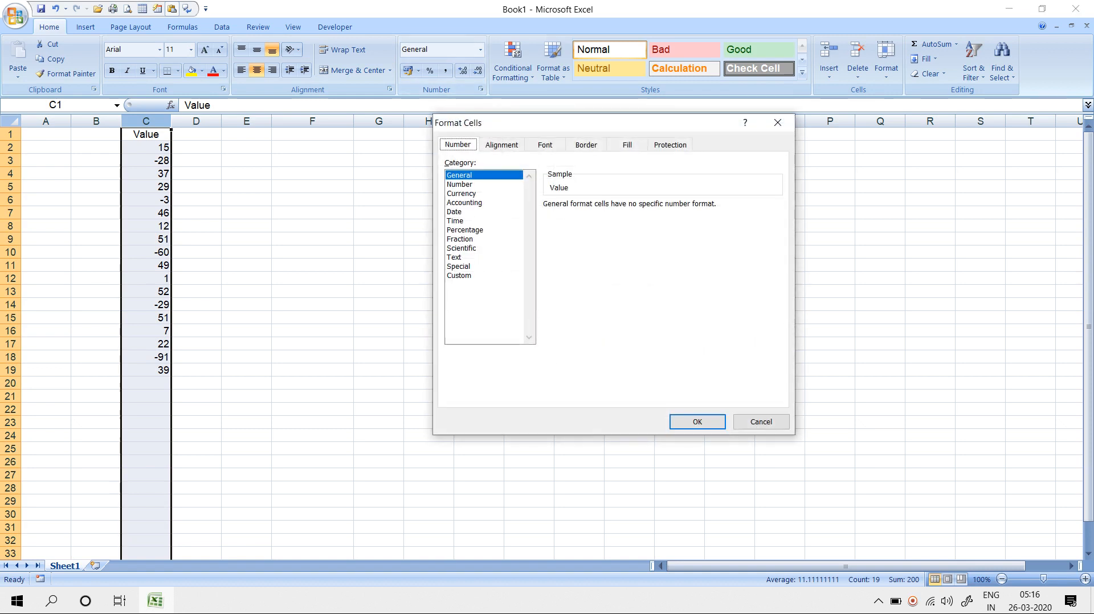
click(459, 184)
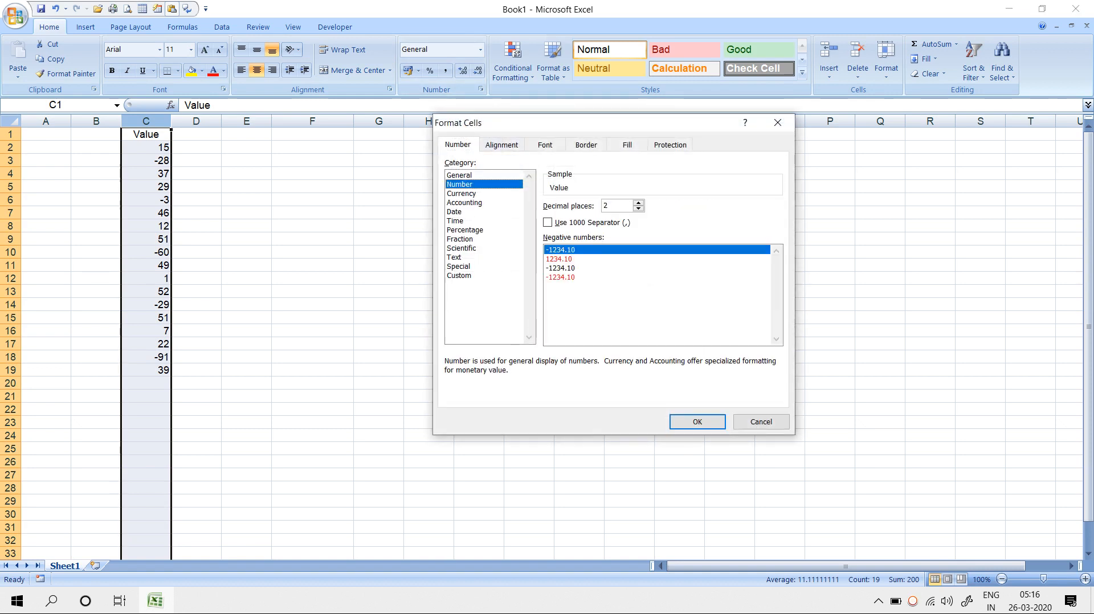
click(561, 249)
click(560, 260)
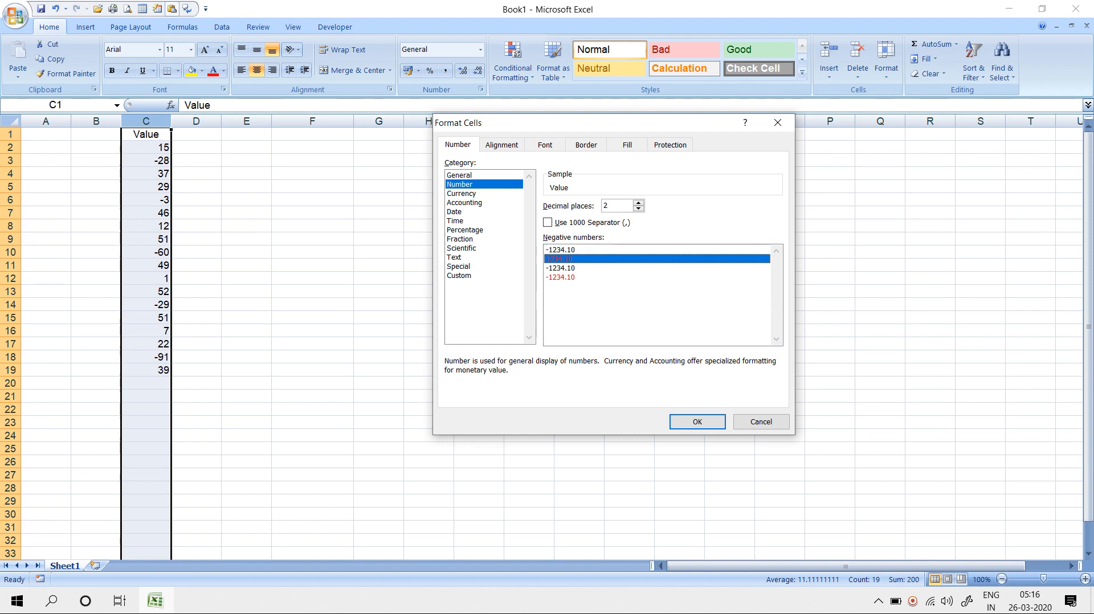
click(697, 421)
click(629, 396)
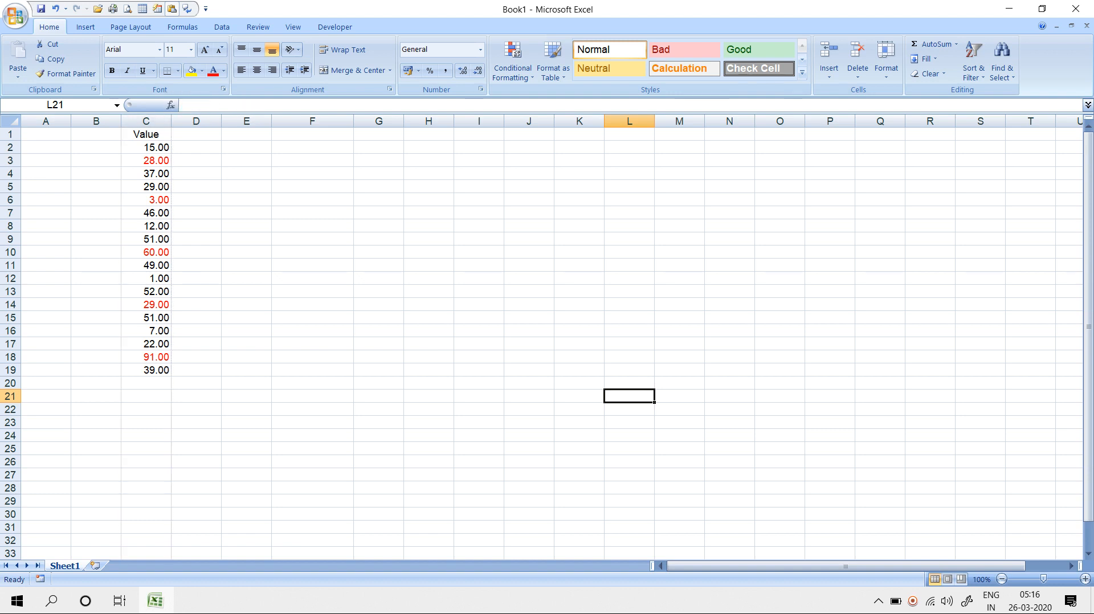
Step: Change column C's negative number style to red with a minus sign
click(146, 121)
key(ctrl+1)
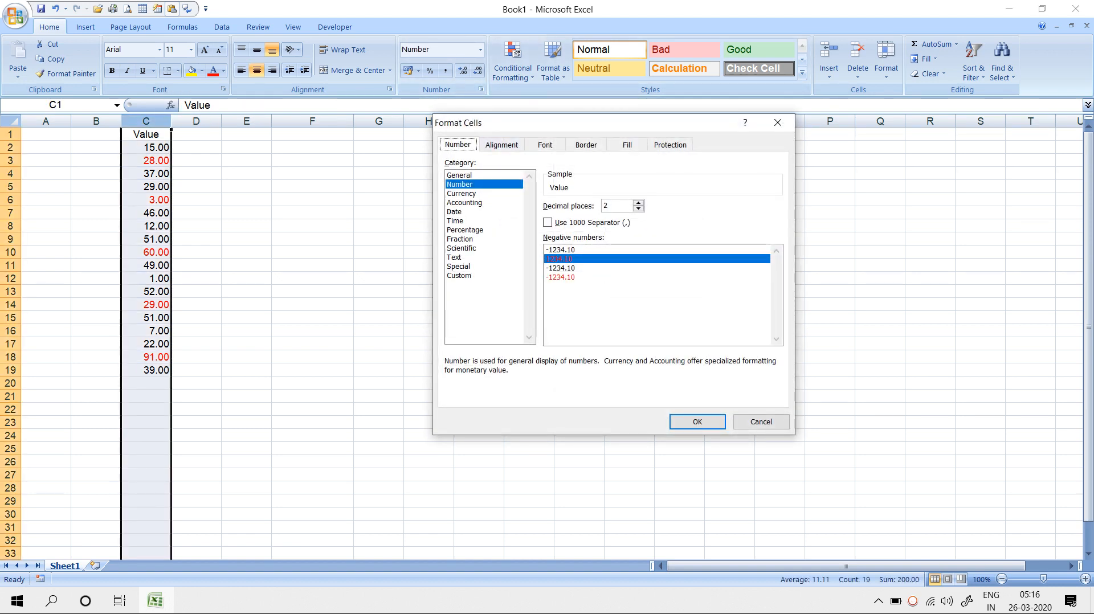
click(569, 268)
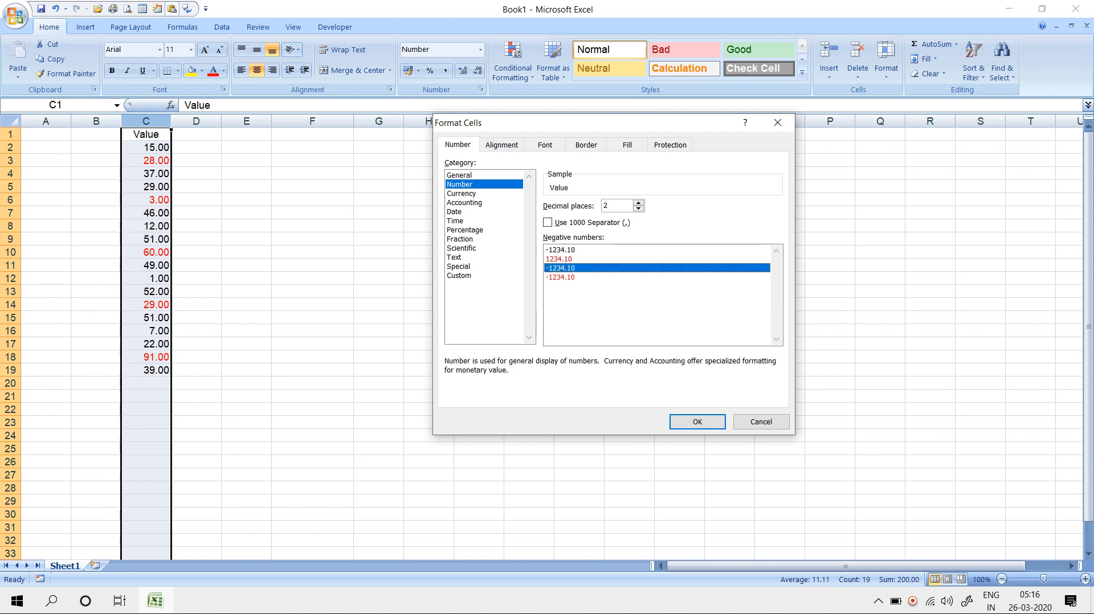
click(570, 277)
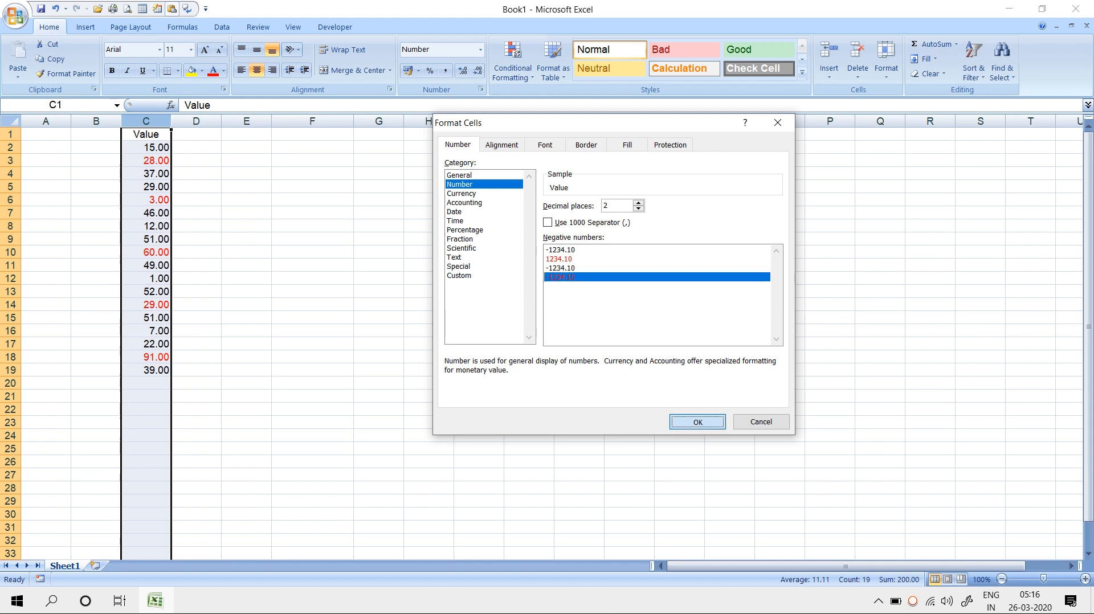
click(697, 422)
click(696, 423)
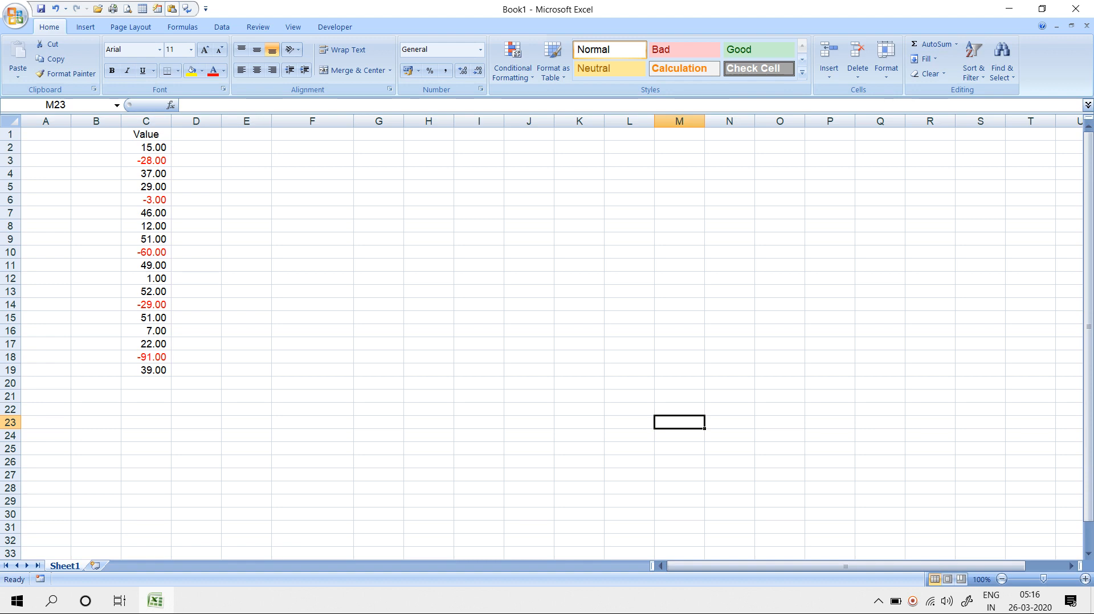
Step: Set column C's Number format to 0 decimal places, keeping negatives red with a minus sign
click(146, 121)
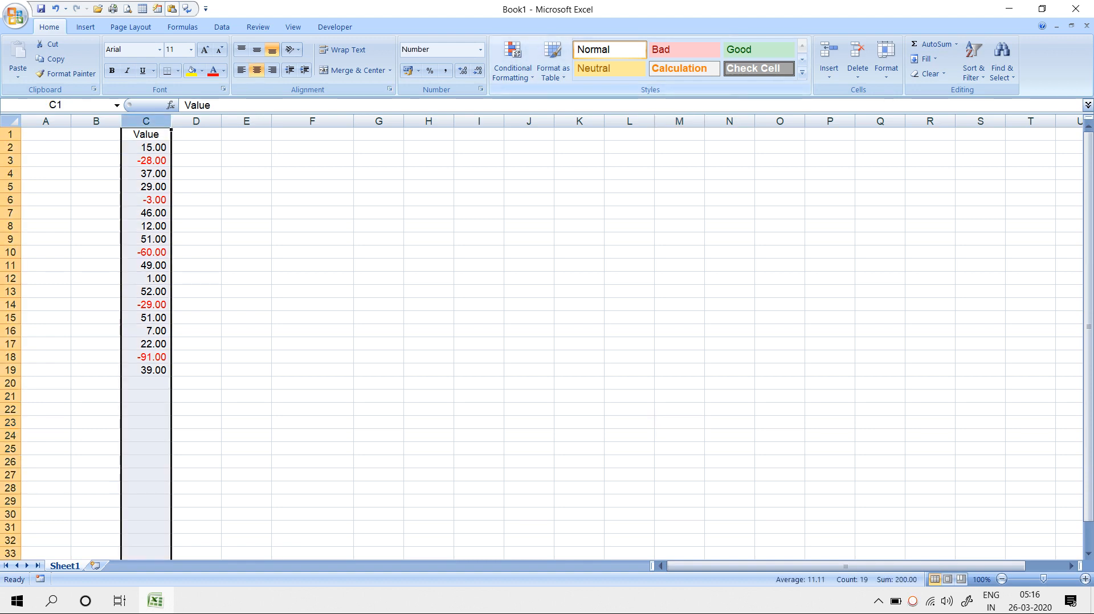
click(480, 89)
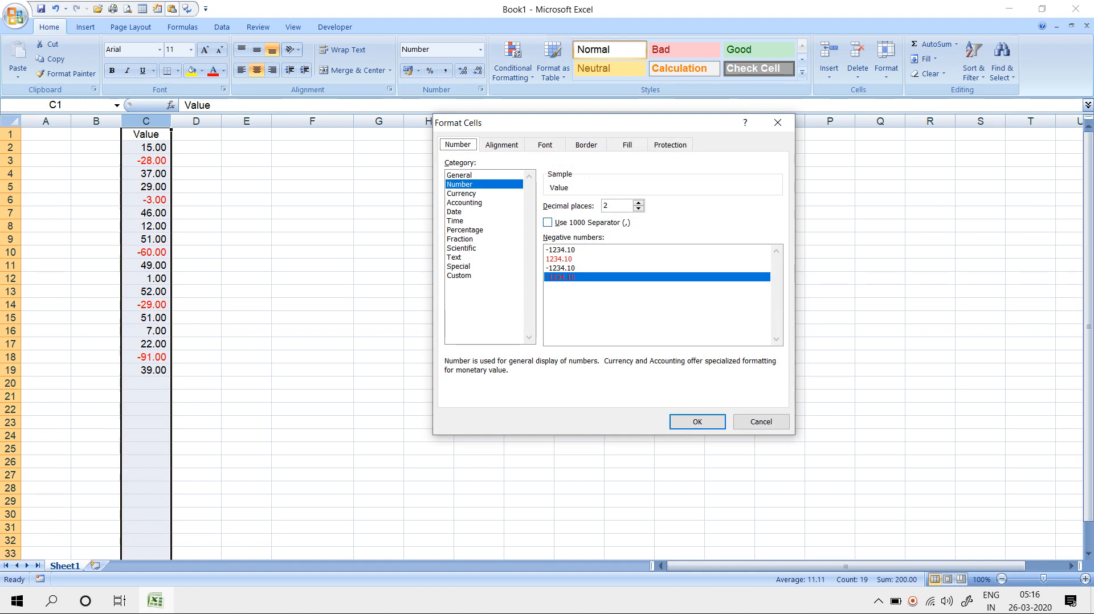
click(639, 209)
click(639, 209)
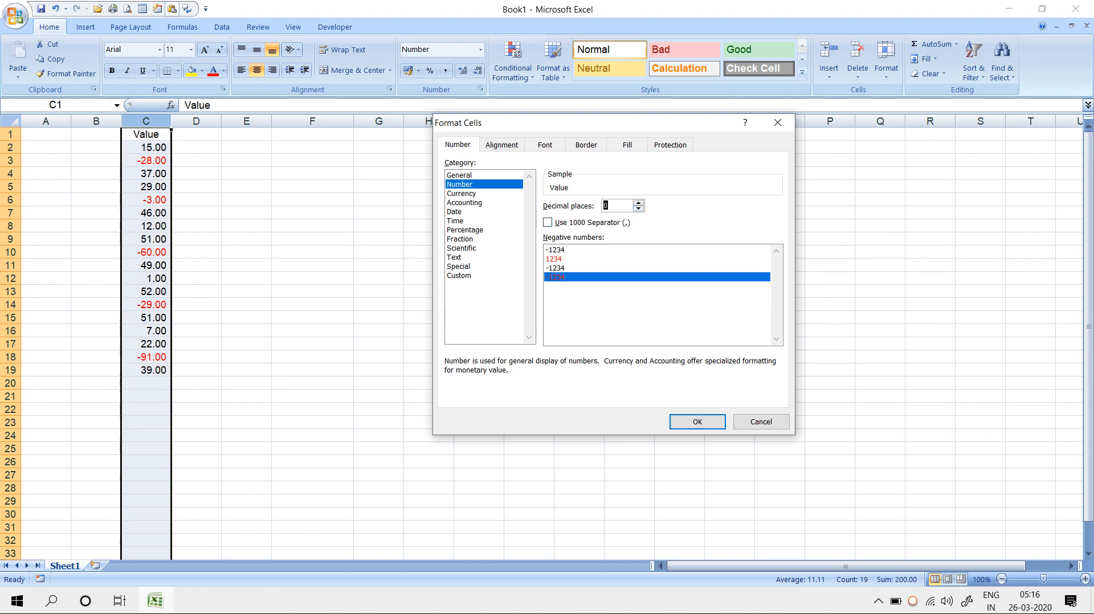
click(697, 421)
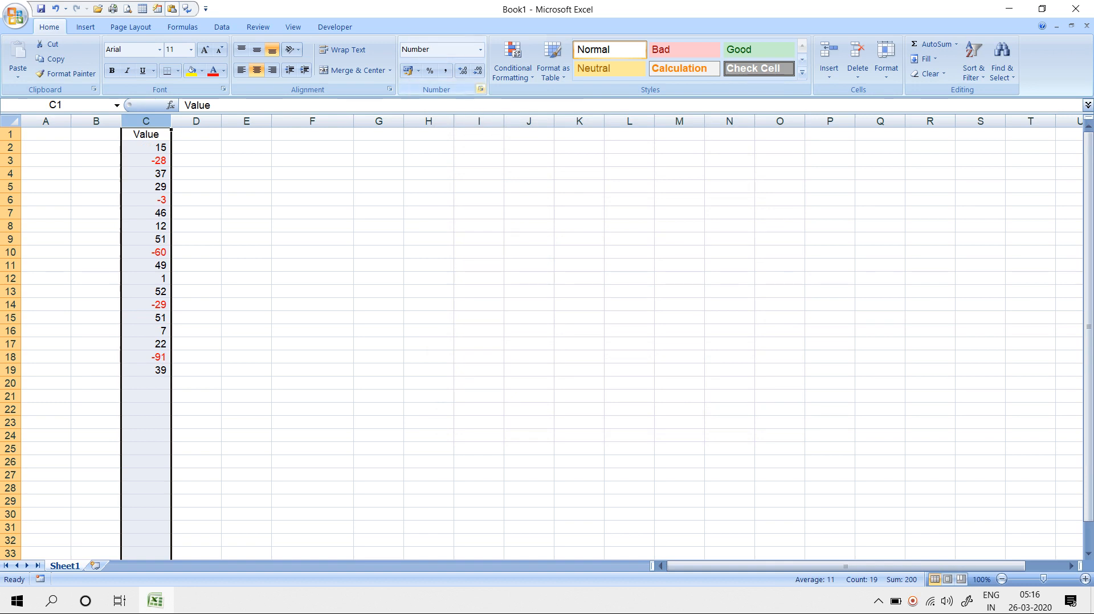
Step: Turn on the 1000 separator in column C's Number format
click(480, 89)
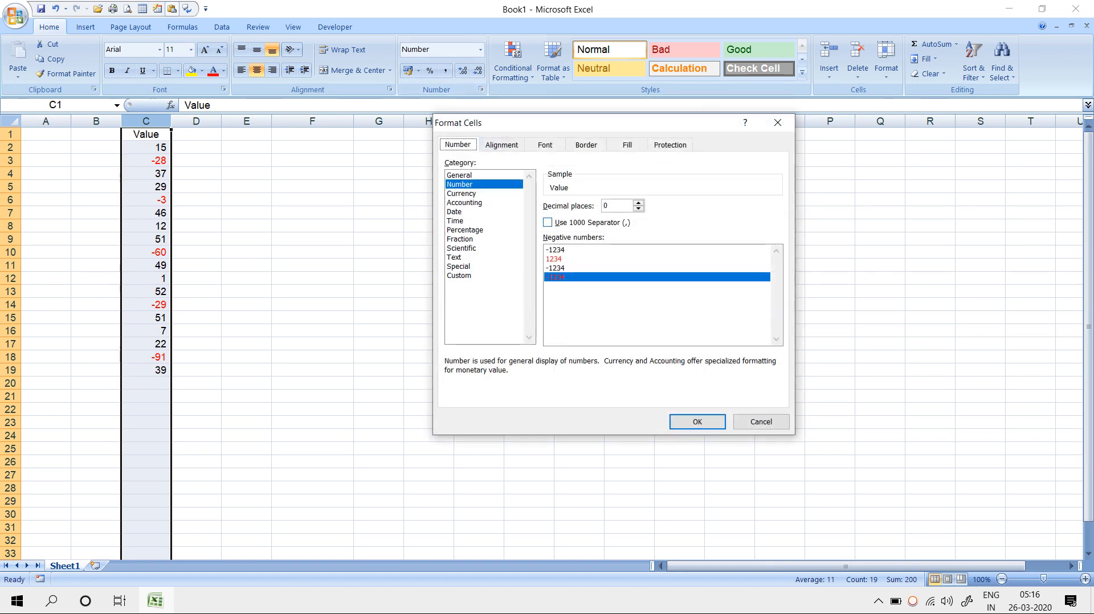
click(548, 223)
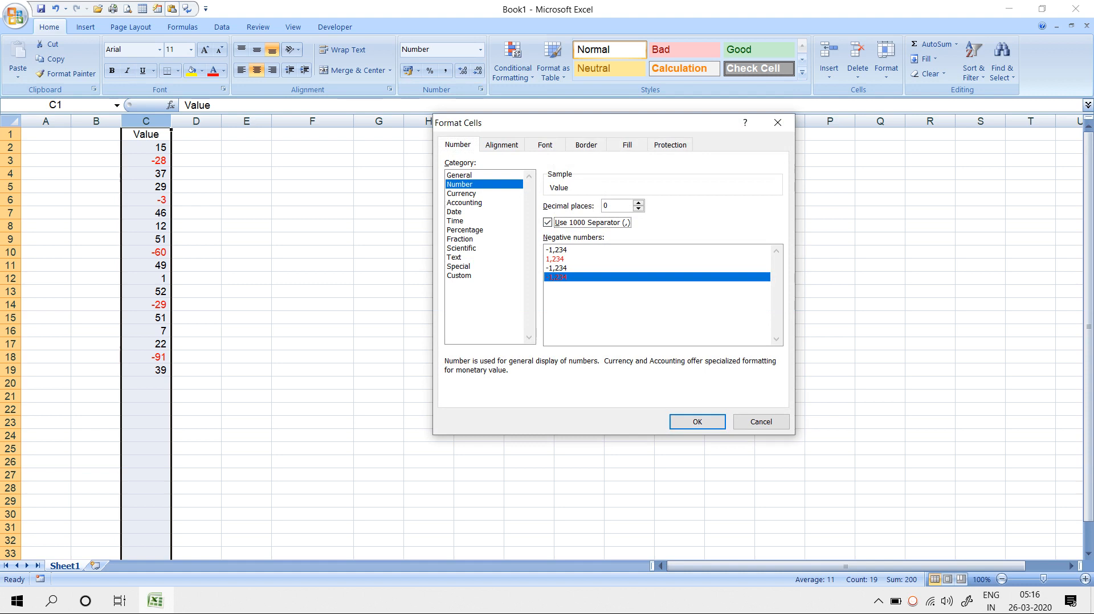
click(697, 422)
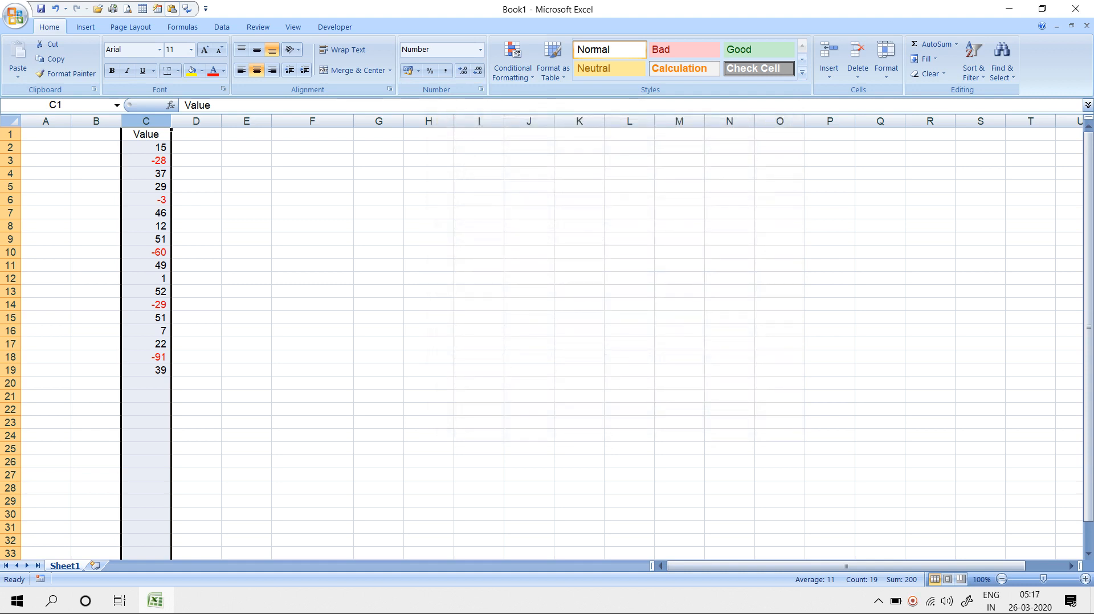
Step: Enter 100 in cell C2, then replace it with 1000 to test the thousands separator
click(146, 148)
text(100)
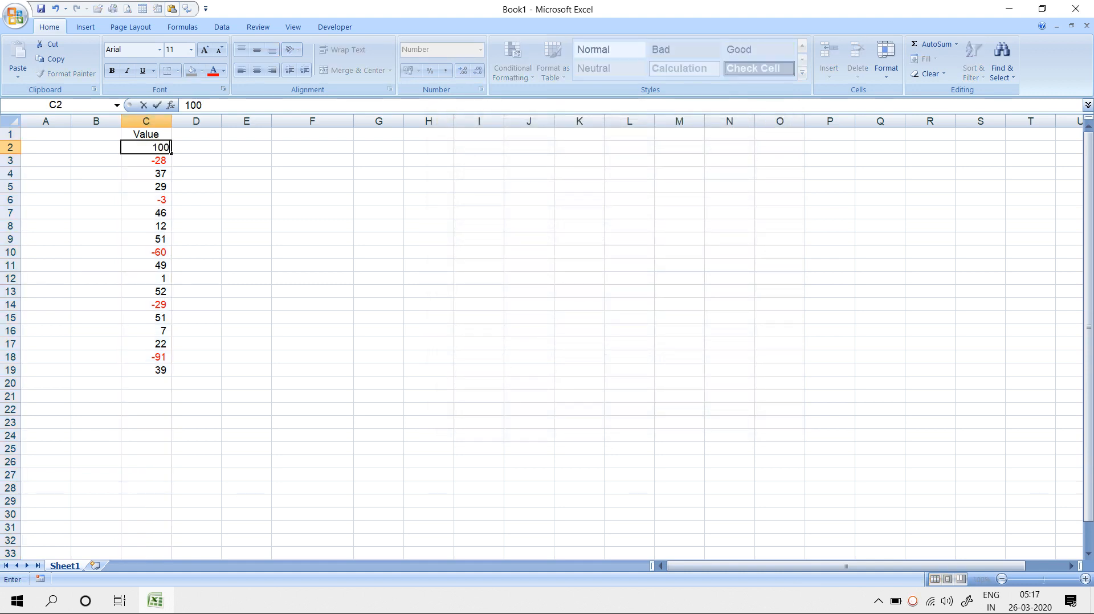
key(Return)
key(Up)
text(1000)
key(Return)
key(Up)
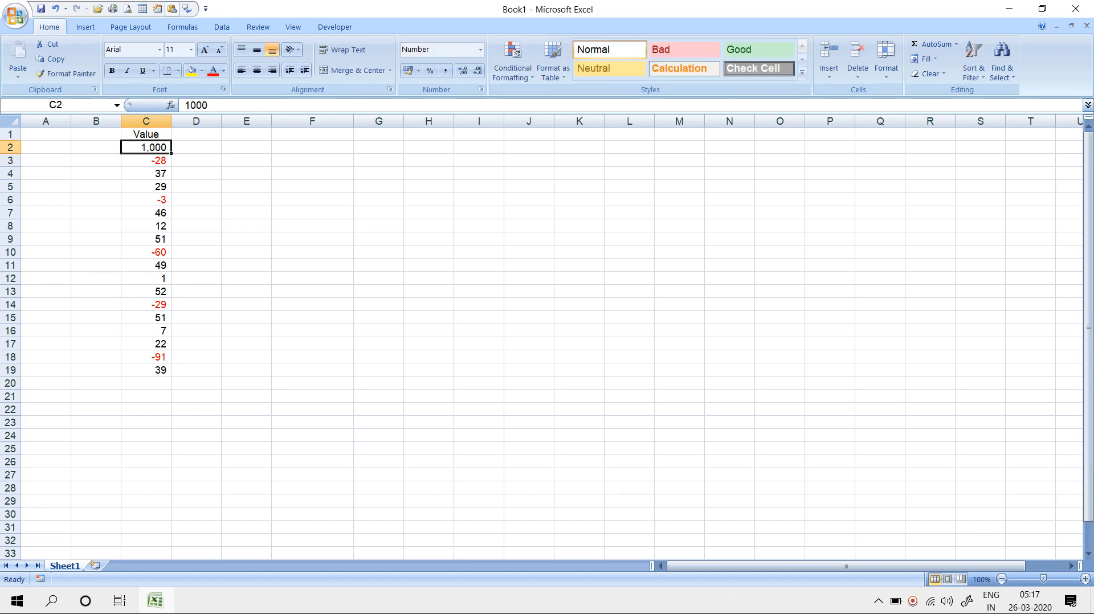
Step: Replace the value in cell C2 successively with 10000, 100000 and 1000000
text(10000)
key(Return)
key(Up)
text(100000)
key(Return)
key(Up)
text(1000000)
key(Return)
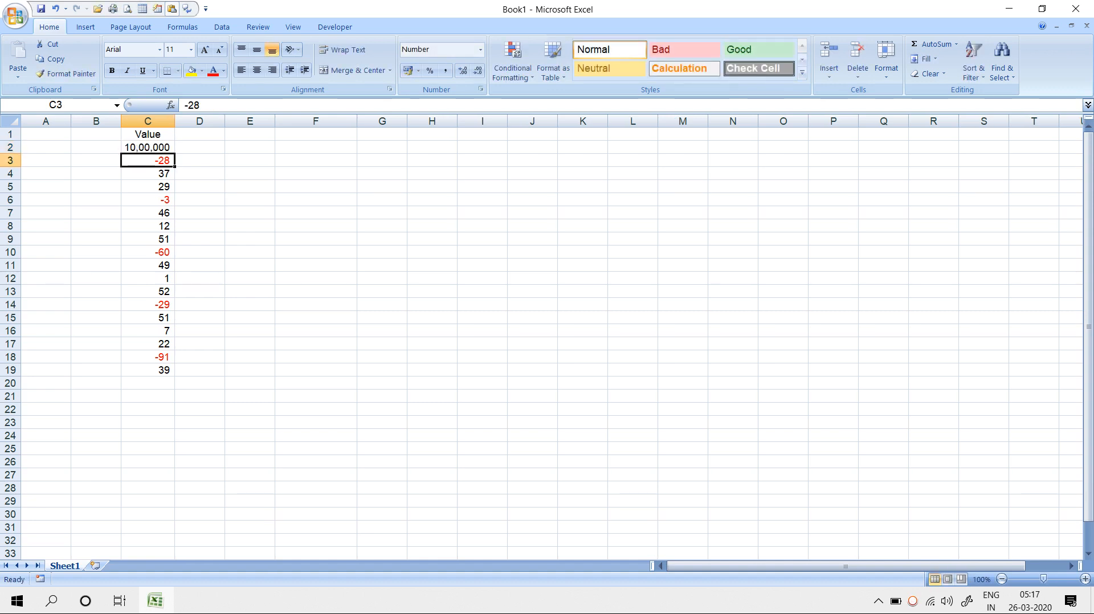
Step: Re-enter 1000000 in cell C2
key(Up)
text(10000)
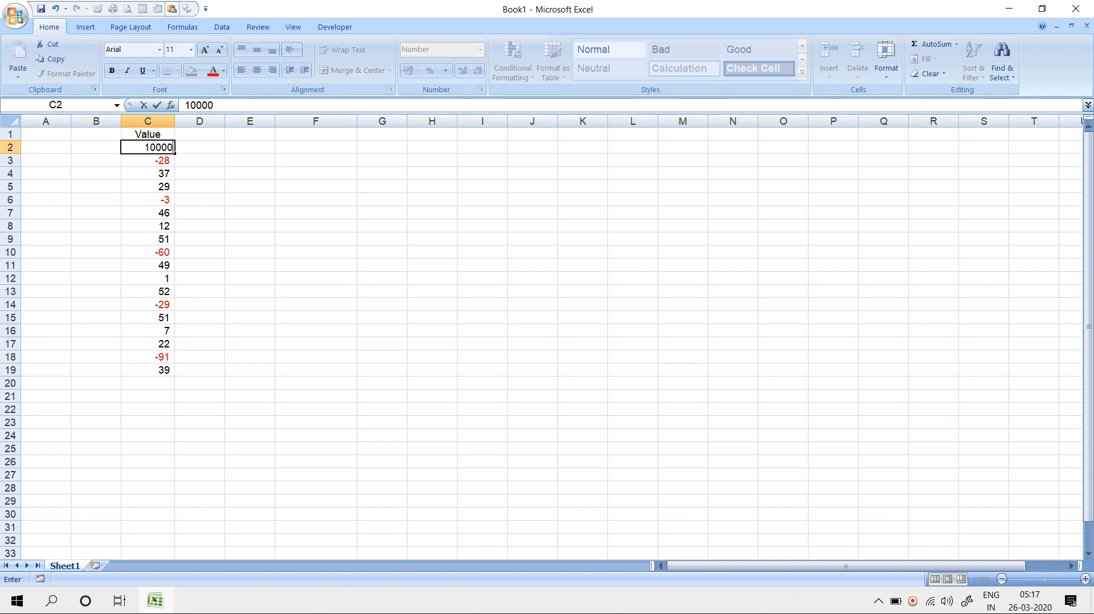
text(00)
key(Return)
key(Up)
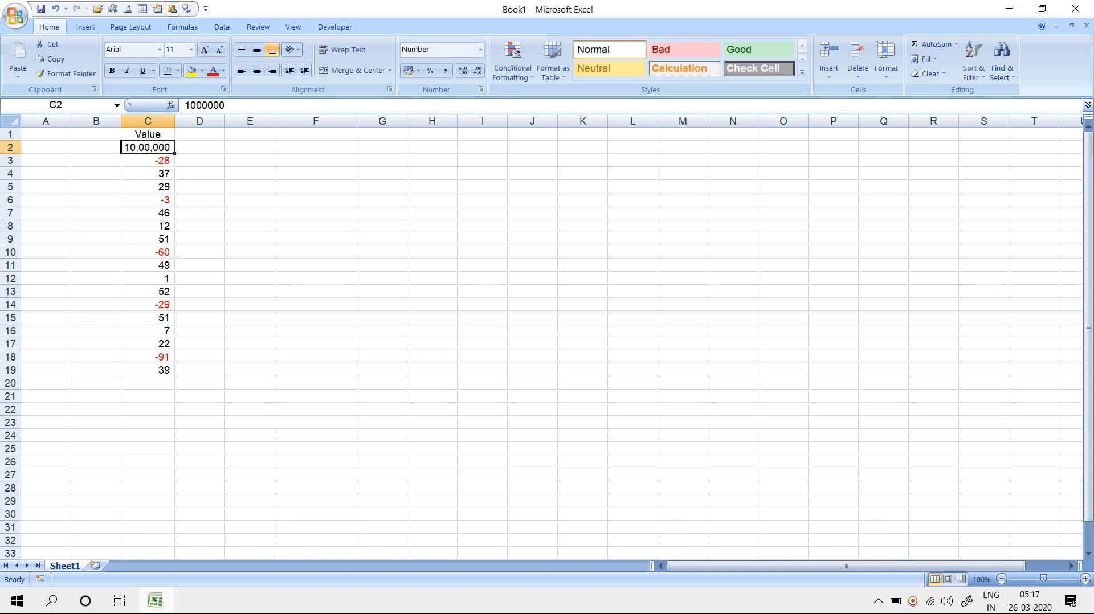
text(10,00,000)
key(Return)
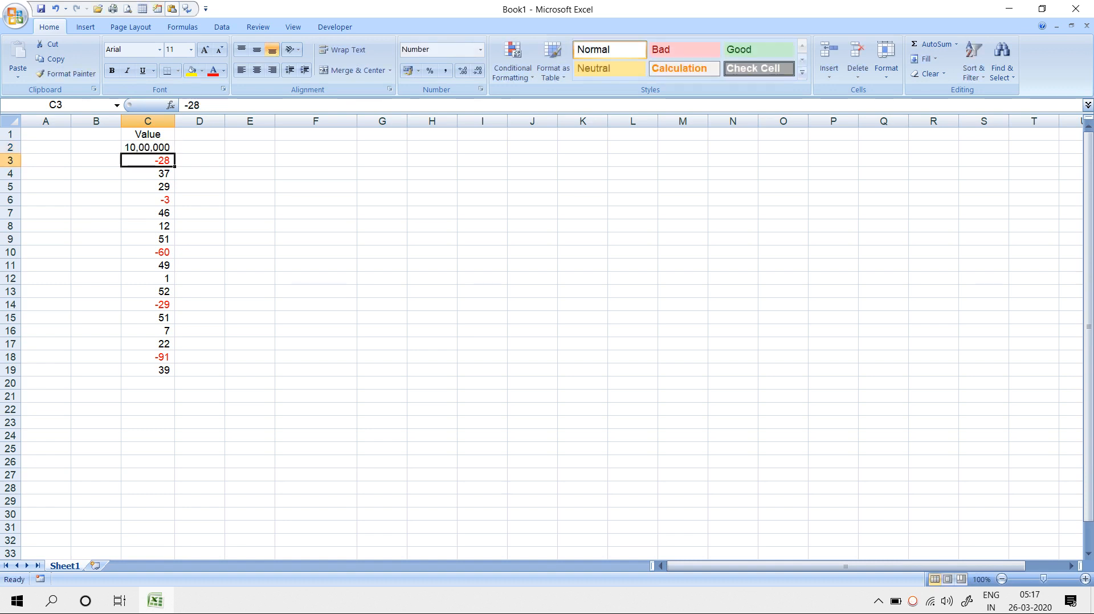
Step: Append another zero to the number in cell C2, making it 10000000
key(Up)
key(F2)
text(0)
key(Return)
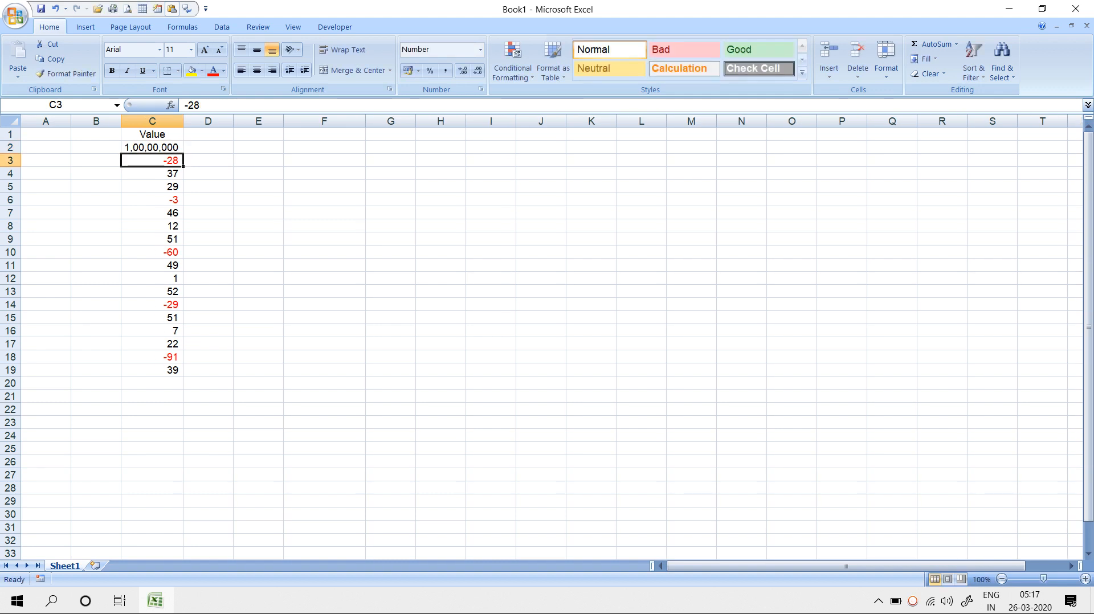
key(Right)
key(Right)
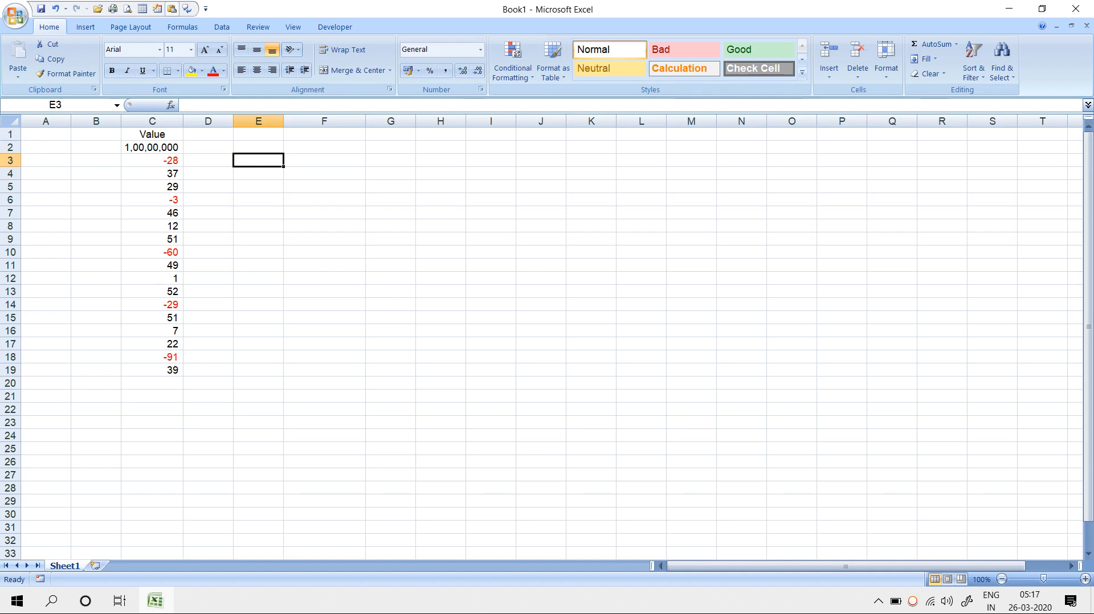
key(ctrl+1)
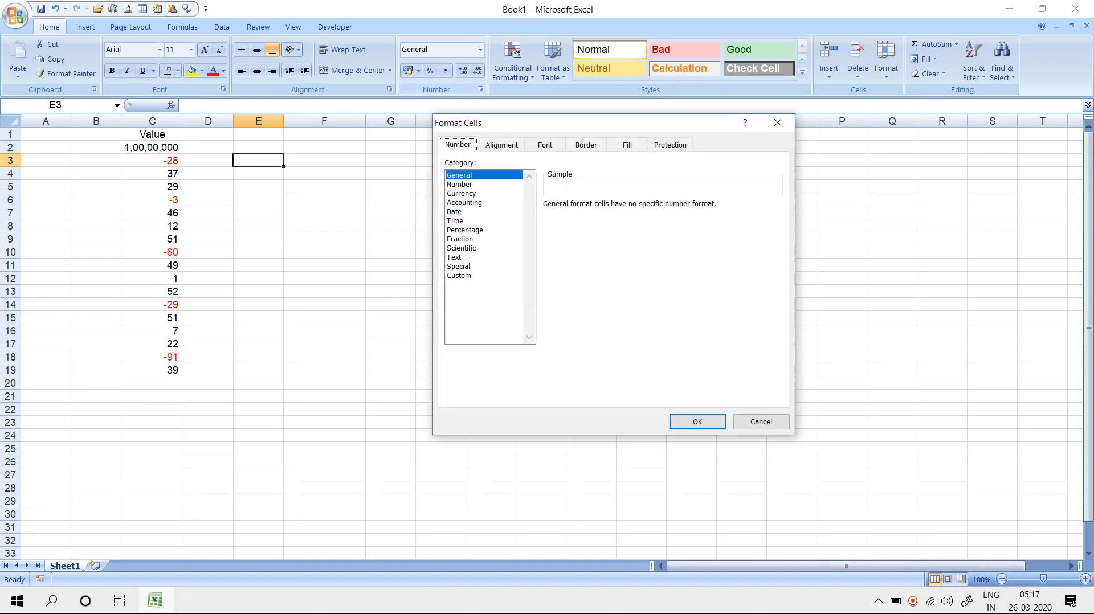
click(484, 193)
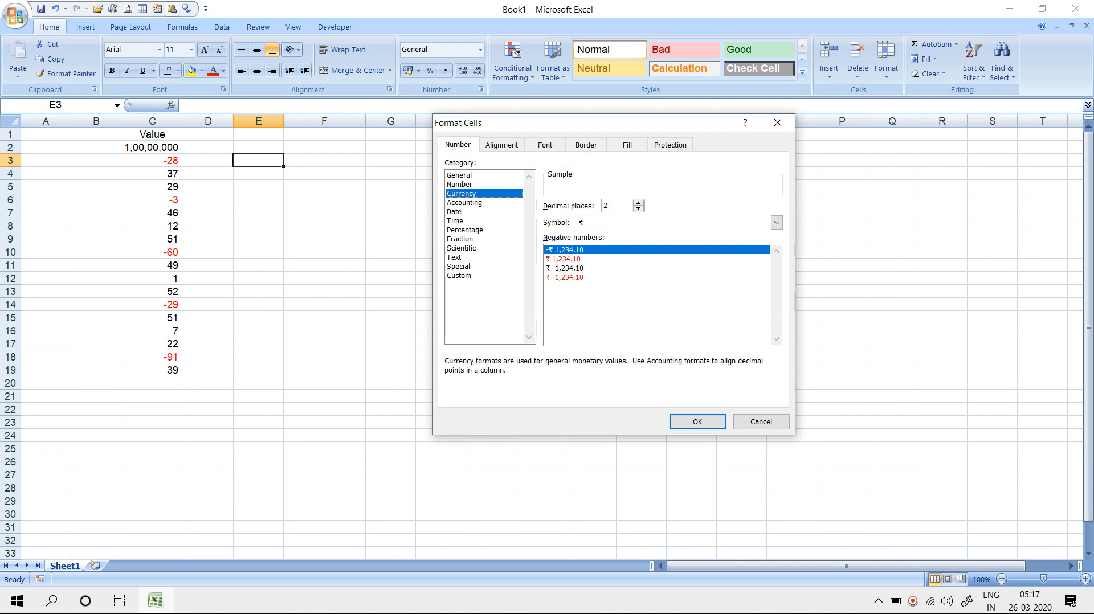
key(Return)
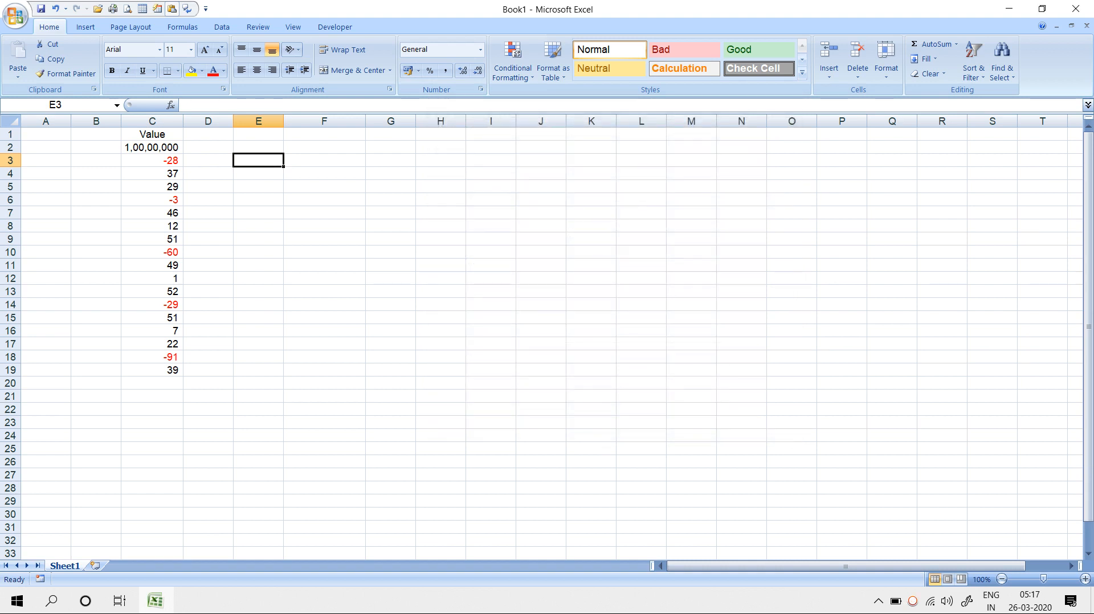
Step: Enter the formula =RANDBETWEEN(1,100000) in cell B29
scroll(547, 342, down, 8)
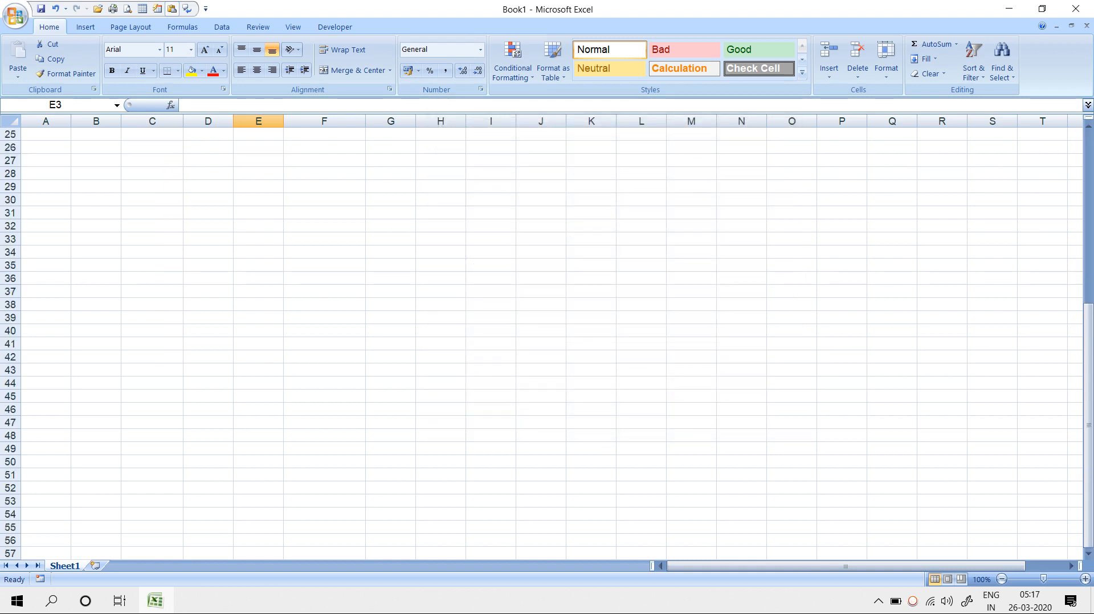
click(96, 186)
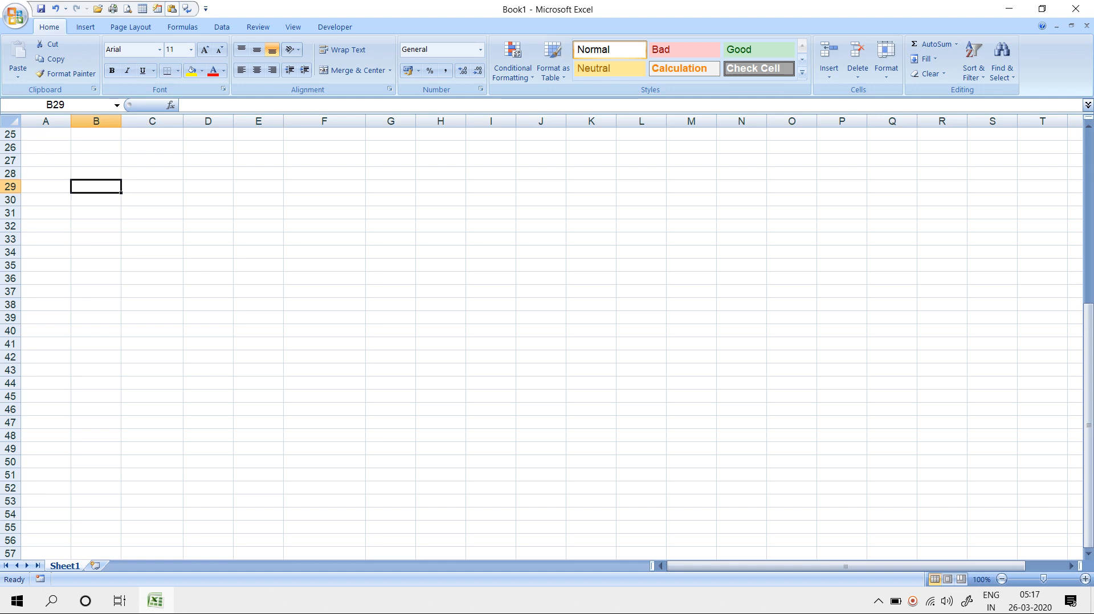
text(=)
text(r)
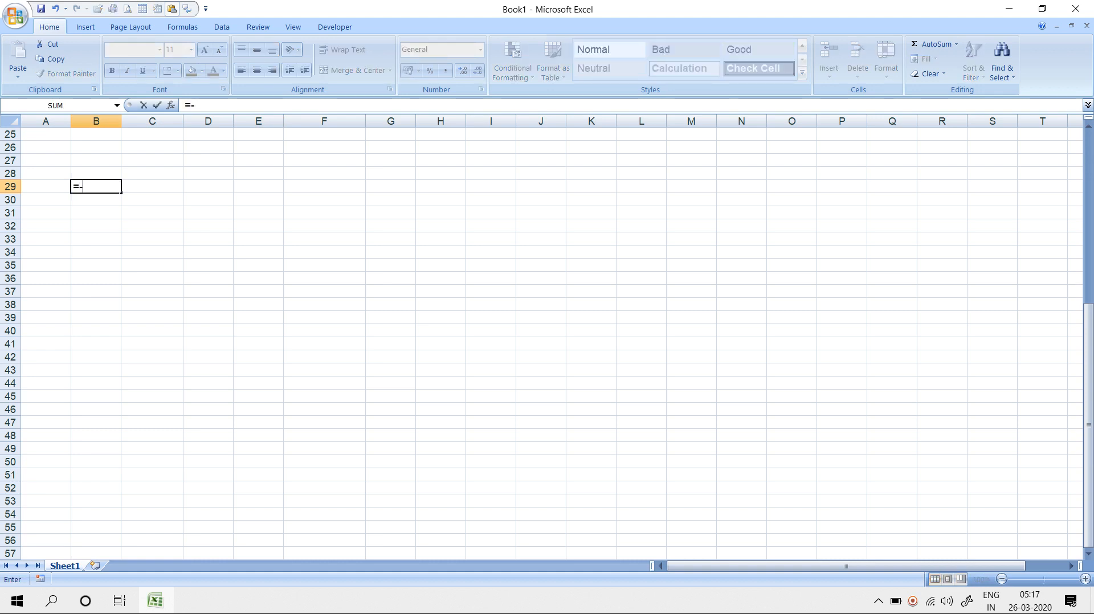
key(BackSpace)
text(ramd)
key(BackSpace)
key(BackSpace)
key(Down)
key(Down)
key(Tab)
text(1)
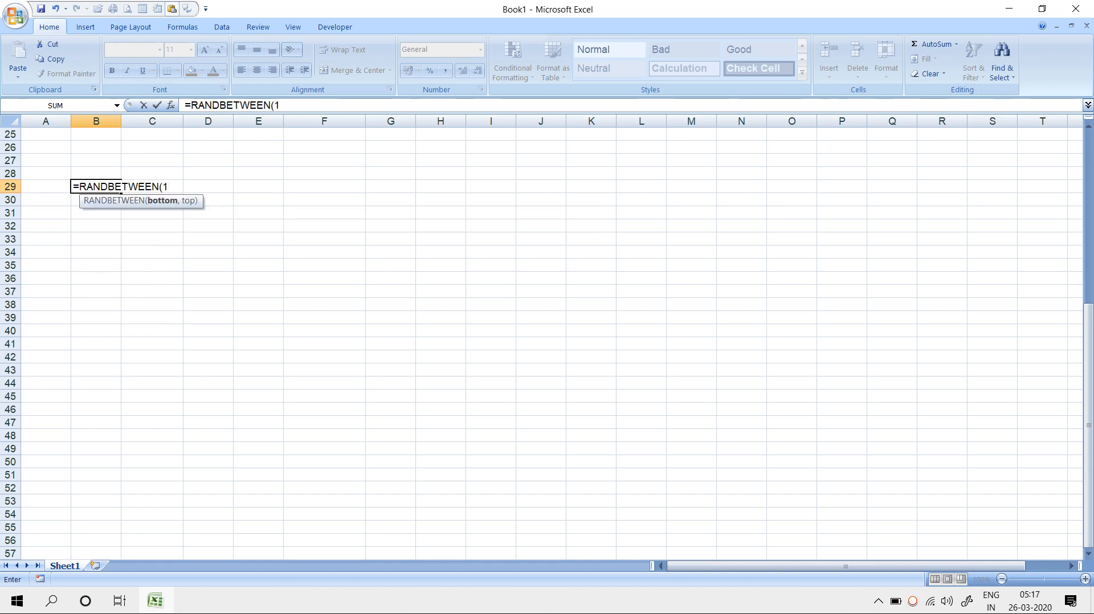
text(,1000)
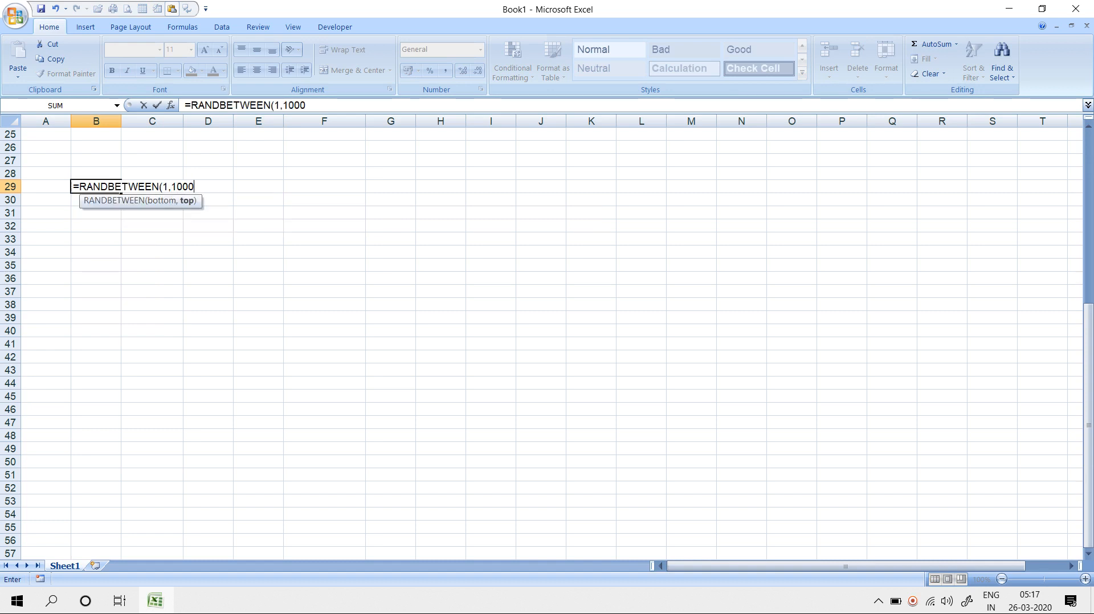
text(00)
key(Return)
Step: Fill the B29 random number formula across to column M and down to row 44
drag(96, 186, 691, 186)
key(ctrl+r)
key(shift+Down)
key(shift+Down)
key(shift+Down)
key(shift+Down)
key(shift+Down)
key(shift+Down)
key(shift+Down)
key(shift+Down)
key(shift+Down)
key(shift+Down)
key(shift+Down)
key(shift+Down)
key(shift+Down)
key(shift+Down)
key(shift+Down)
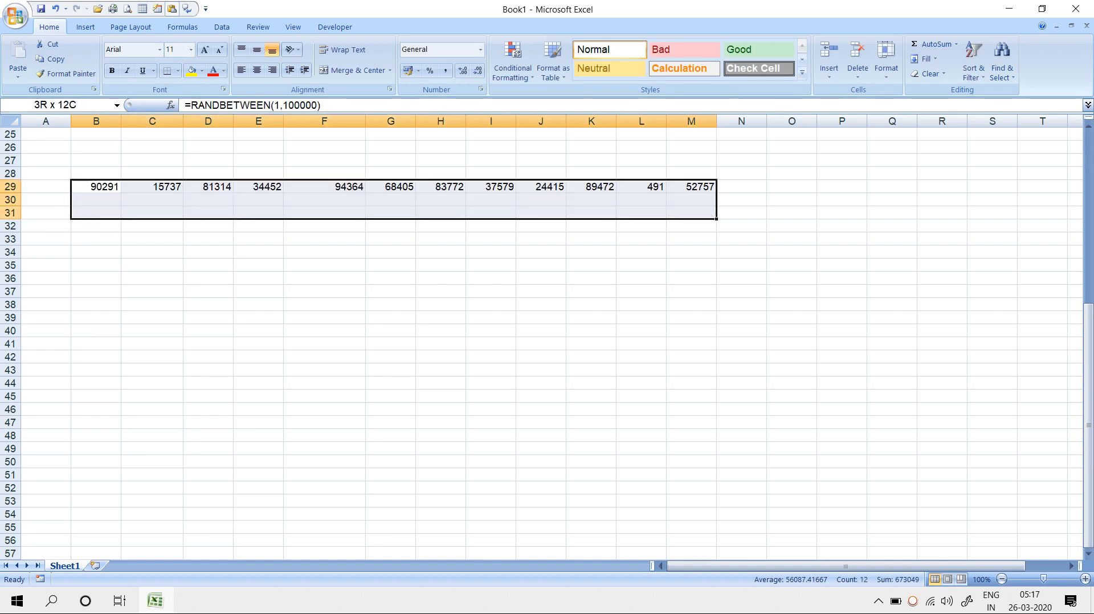
key(ctrl+d)
Step: Extend the random number block across to column R, covering B29:R44
key(shift+Right)
key(shift+Right)
key(shift+Right)
key(shift+Right)
key(shift+Right)
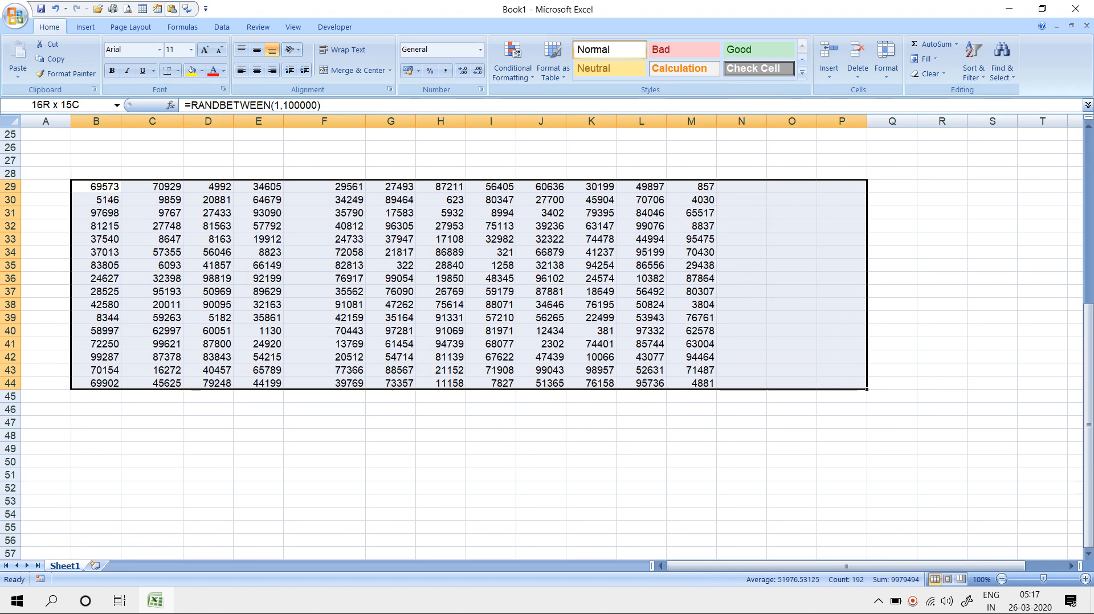
key(ctrl+r)
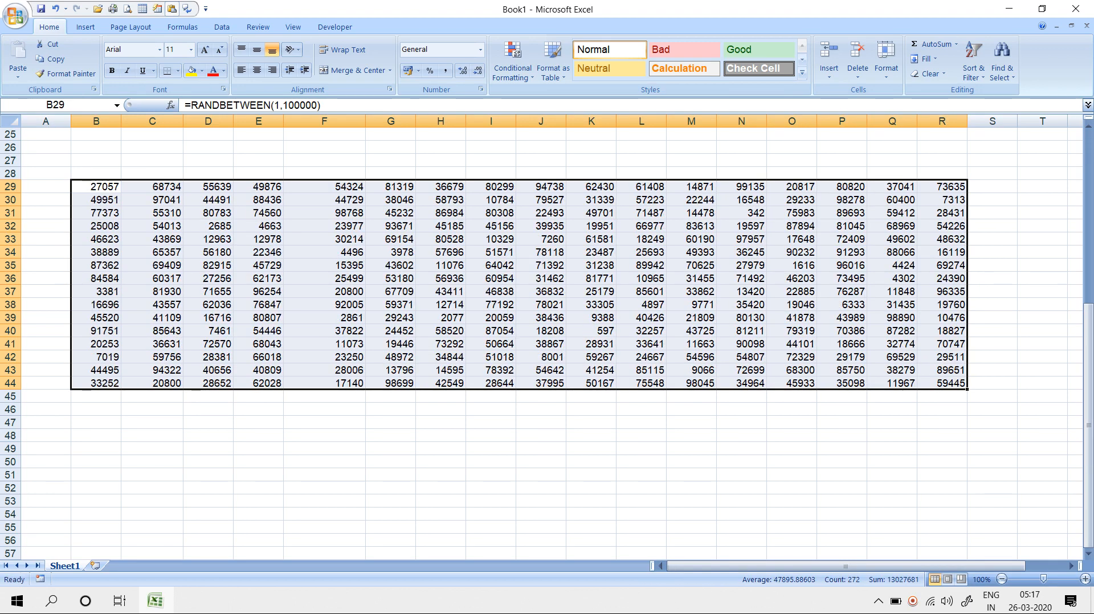
Step: Replace the formulas in B29:R44 with their values by copying the block and pasting values only in place
key(ctrl+c)
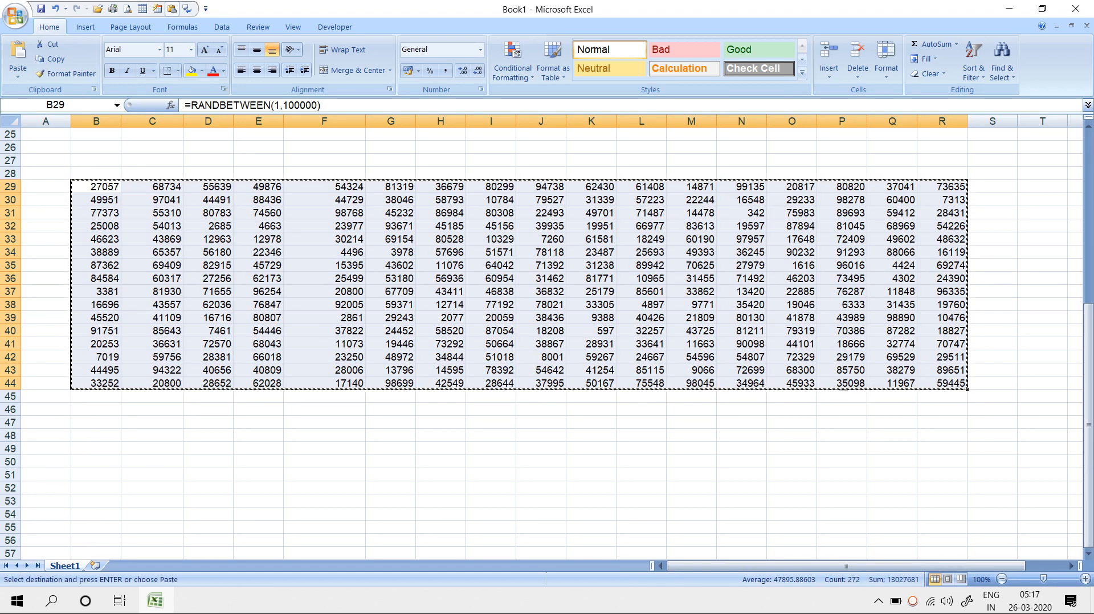
right_click(184, 254)
click(227, 309)
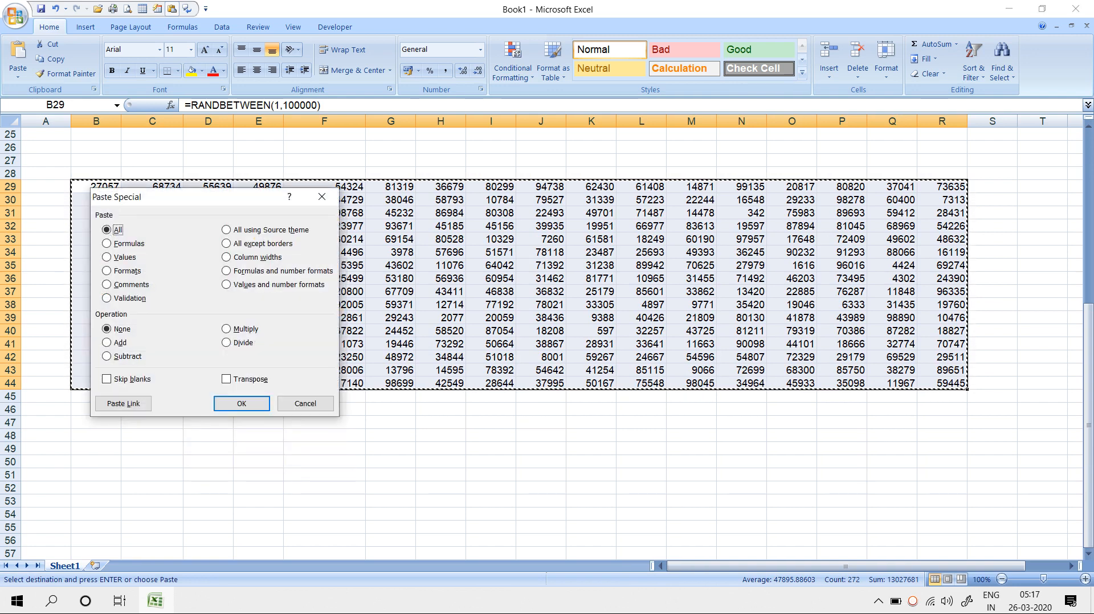
key(v)
key(Return)
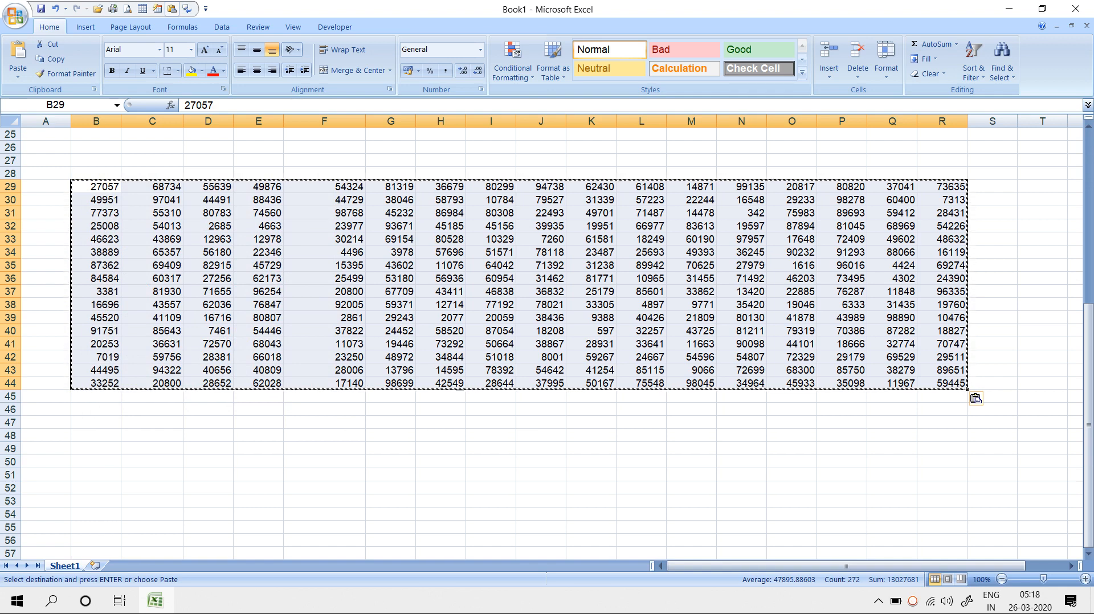
Step: Format the number block B29:R44 as Currency with the INR symbol and two decimal places
click(481, 89)
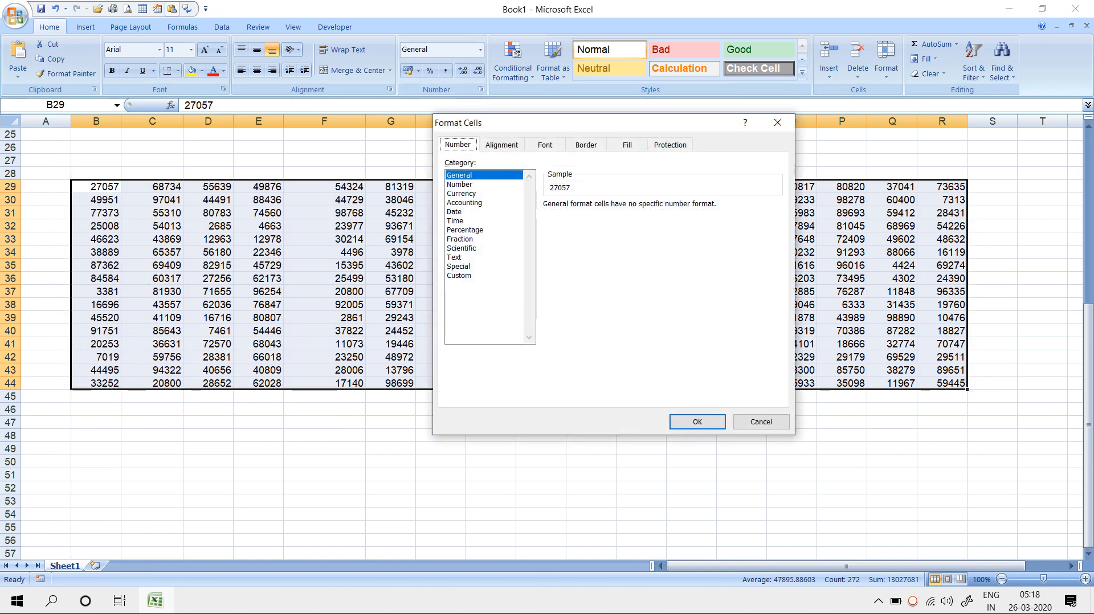
click(462, 194)
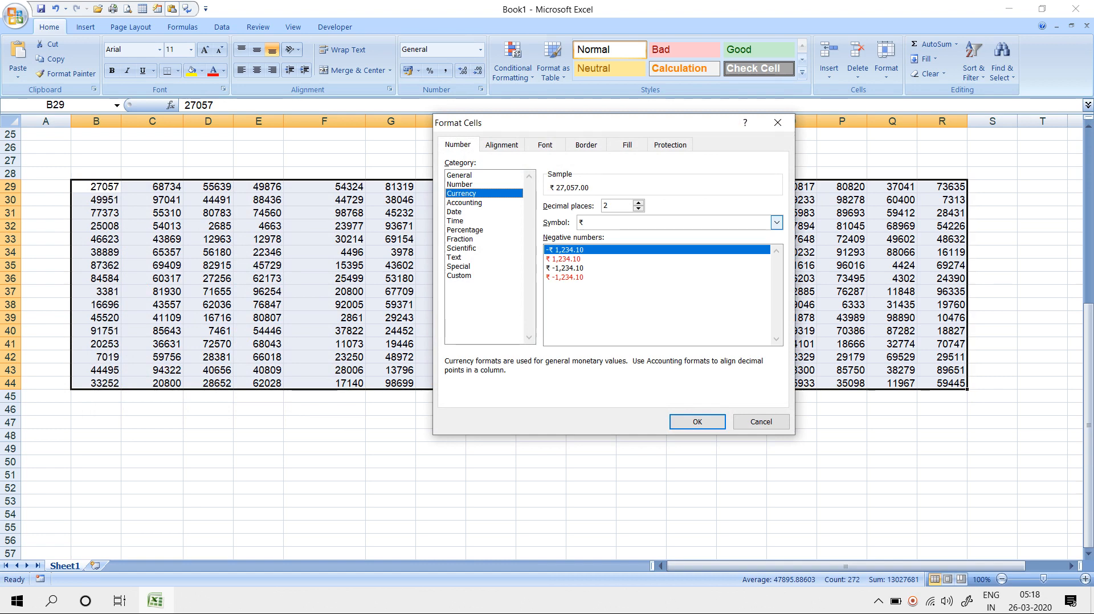
click(776, 222)
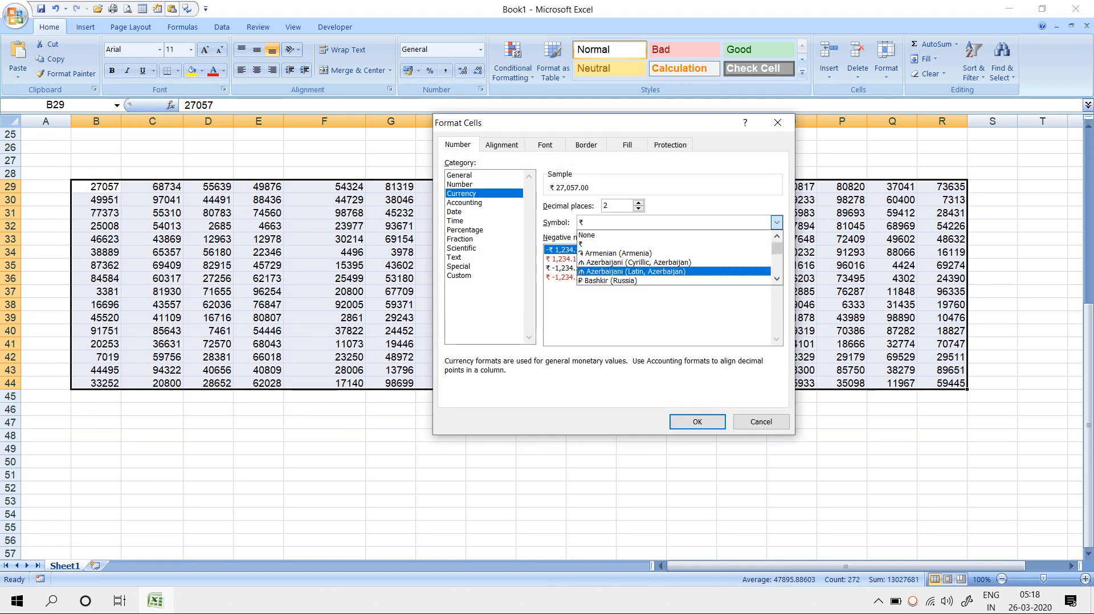
key(Up)
key(Up)
key(Up)
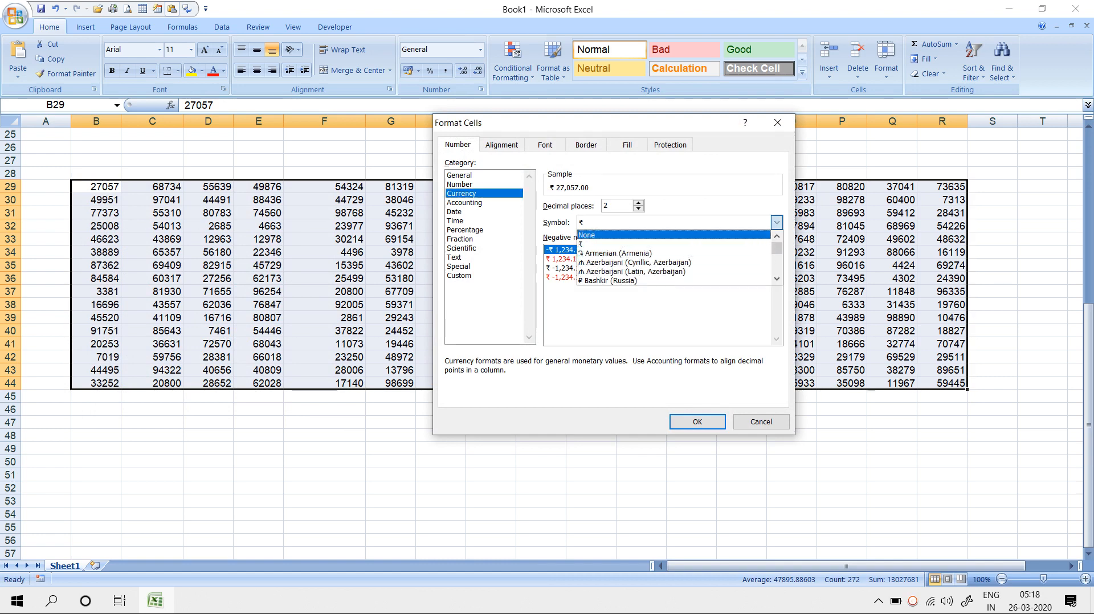
key(Return)
key(i)
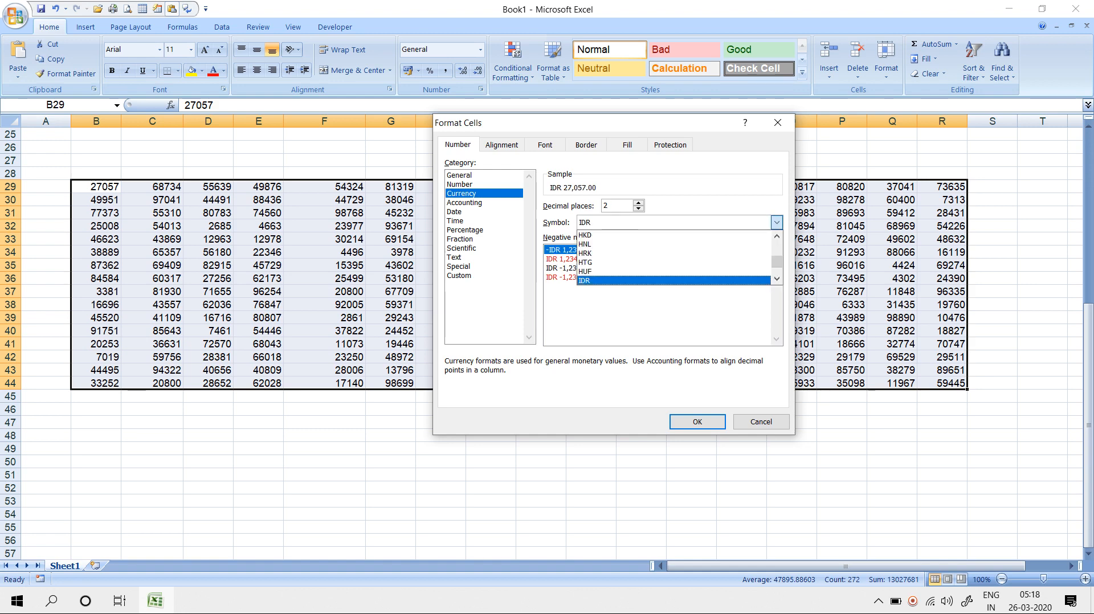
key(n)
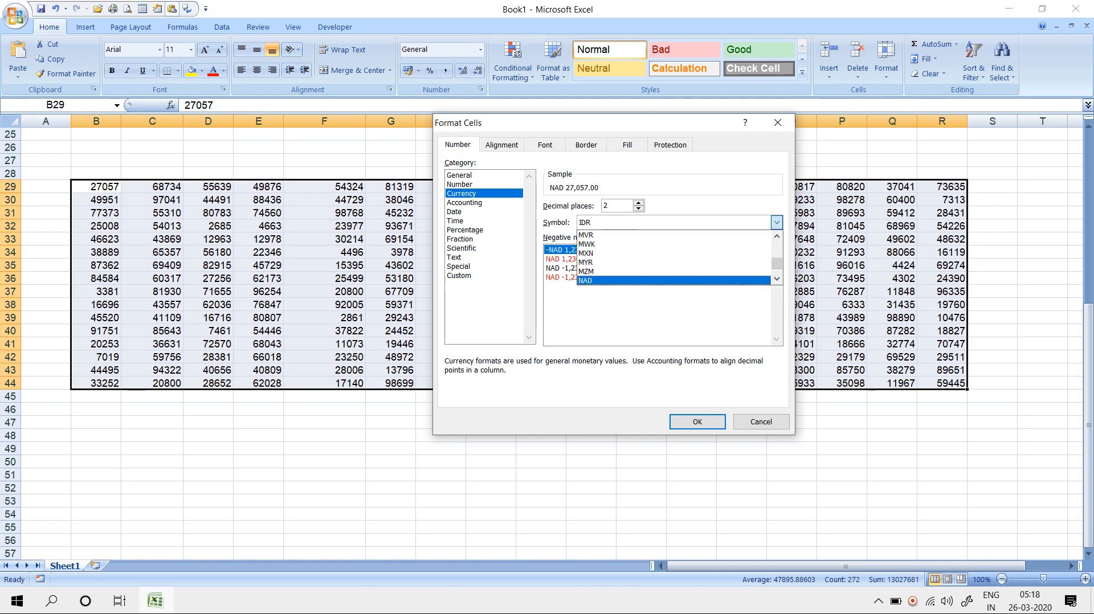
key(i)
key(n)
key(n)
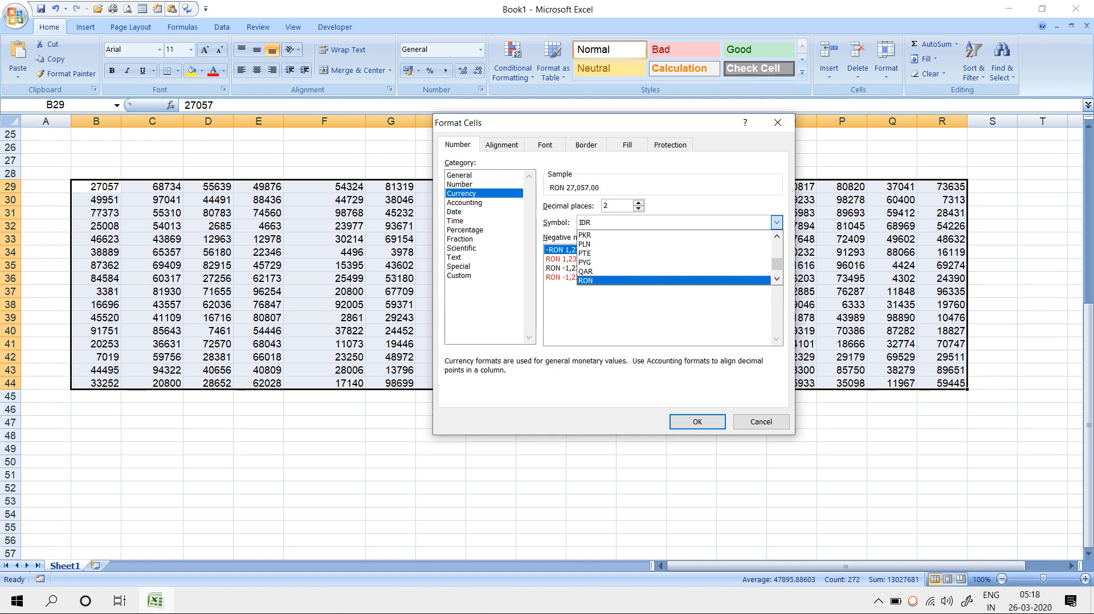
key(i)
key(n)
key(Return)
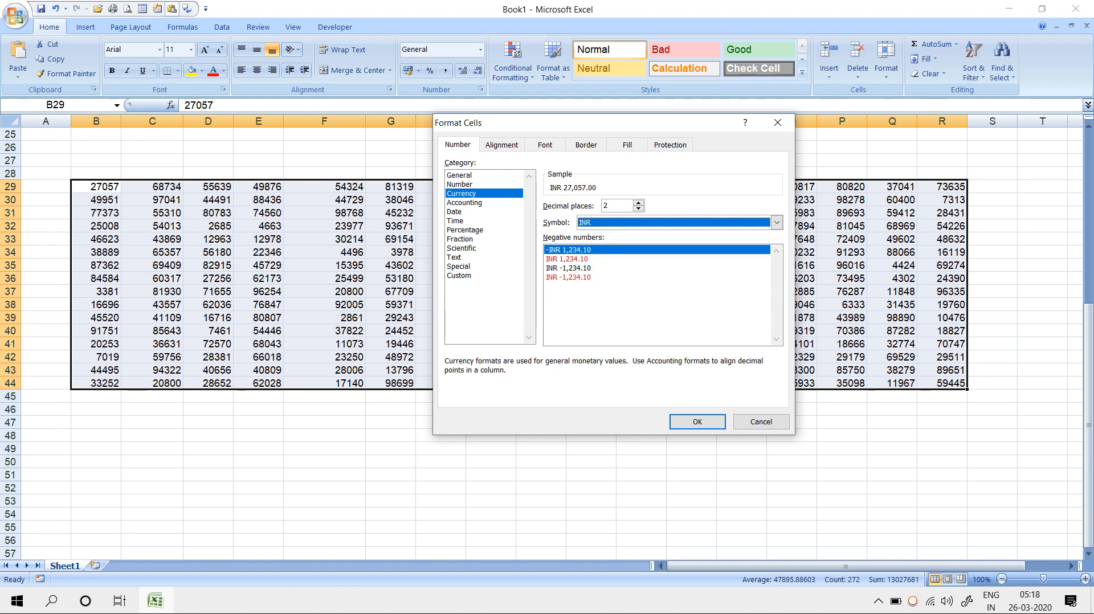
key(Return)
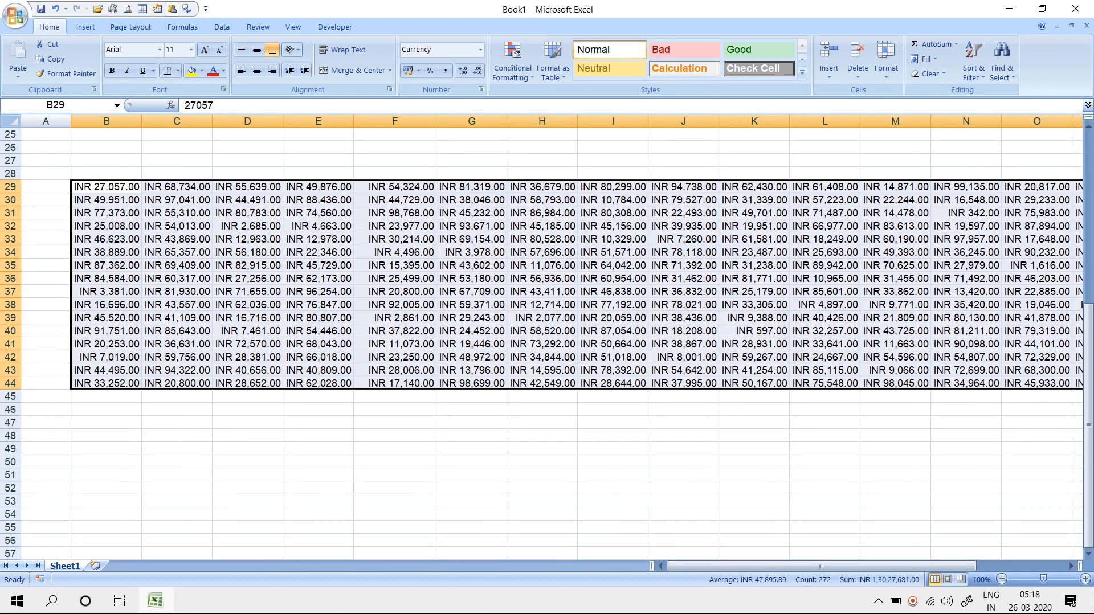
Step: Clear the contents of every column from C onward, keeping only the INR values in column B
double_click(212, 121)
click(176, 240)
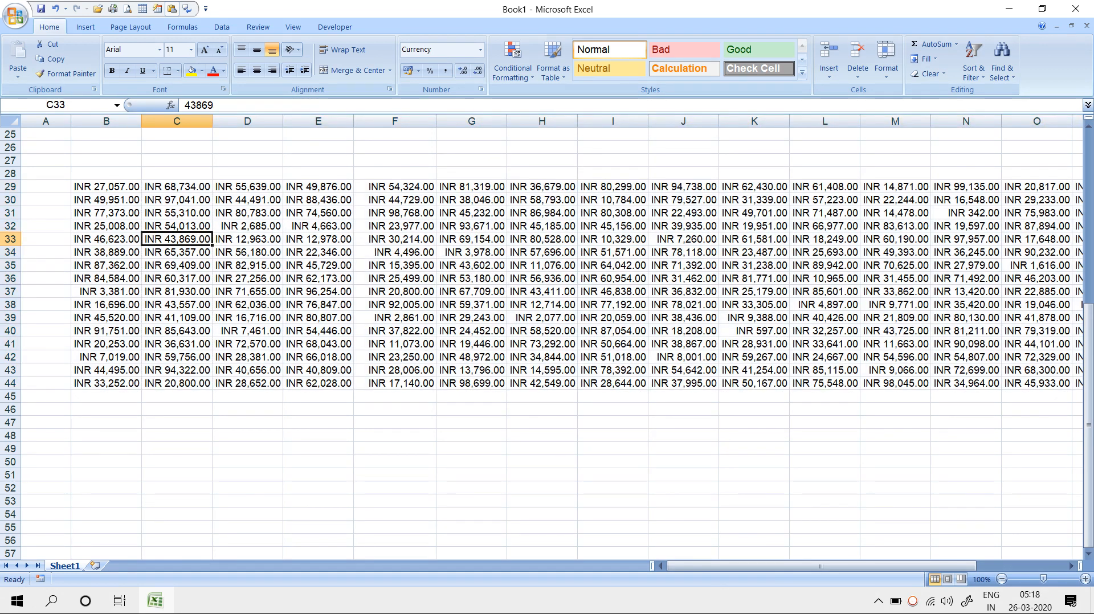
drag(176, 121, 989, 121)
key(Delete)
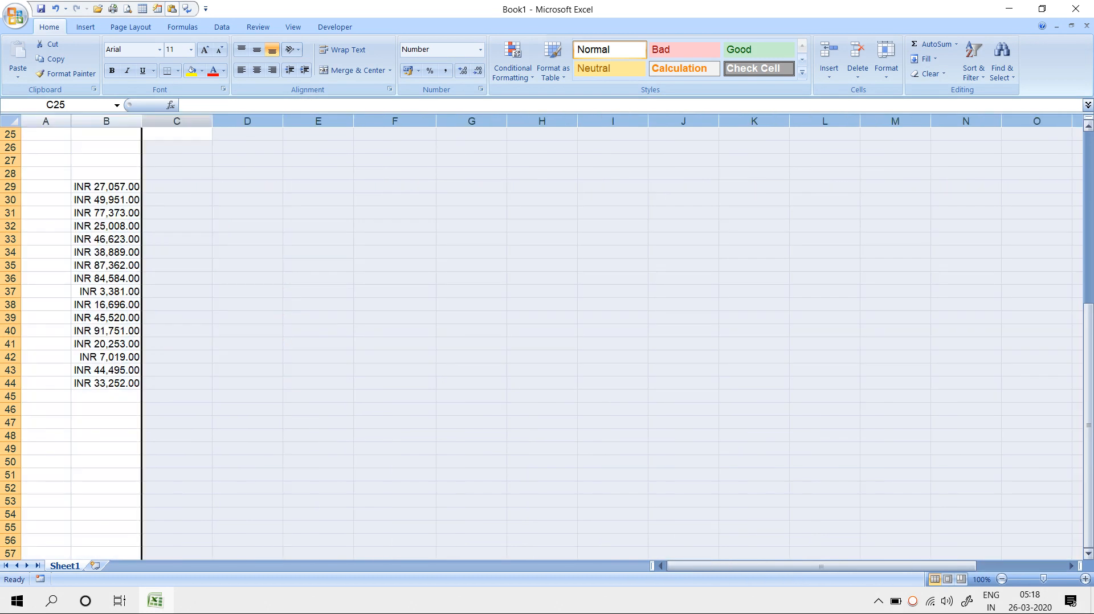
click(107, 213)
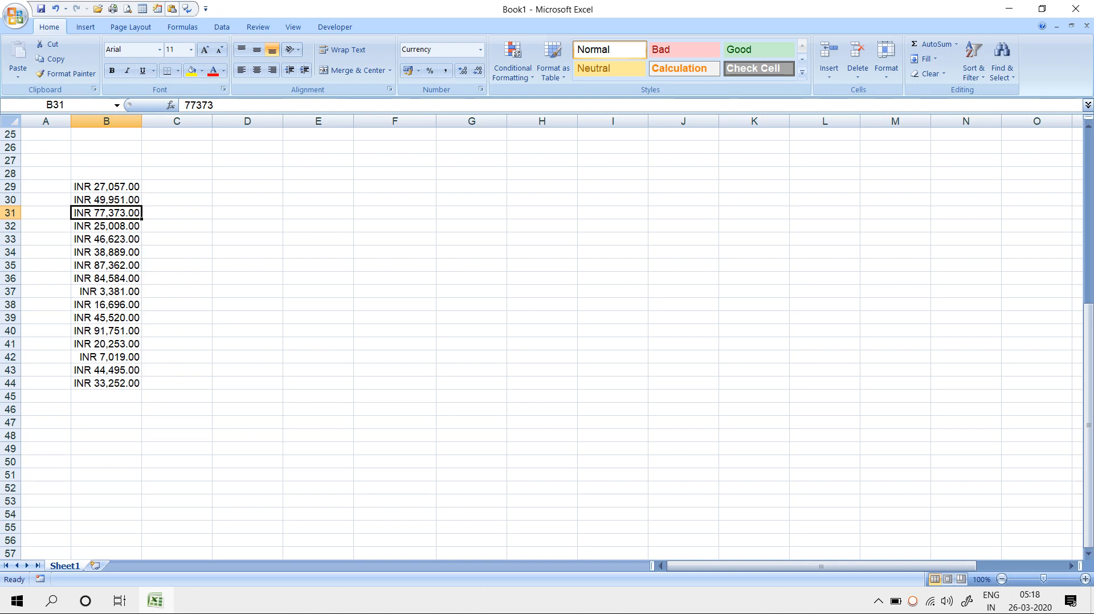
click(248, 187)
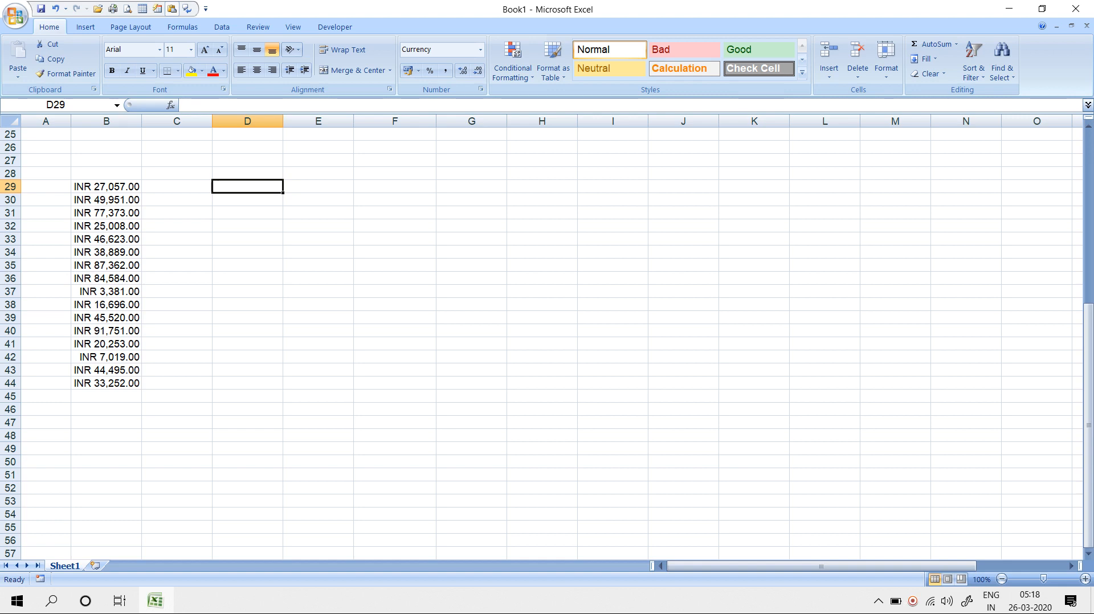
text(=value)
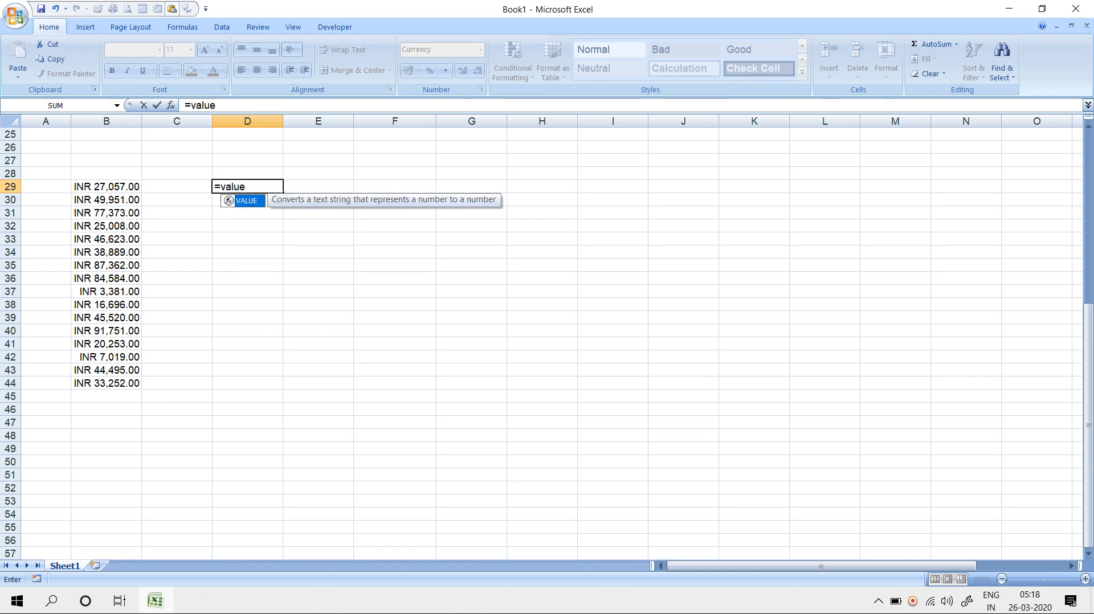
key(Escape)
key(Left)
key(Left)
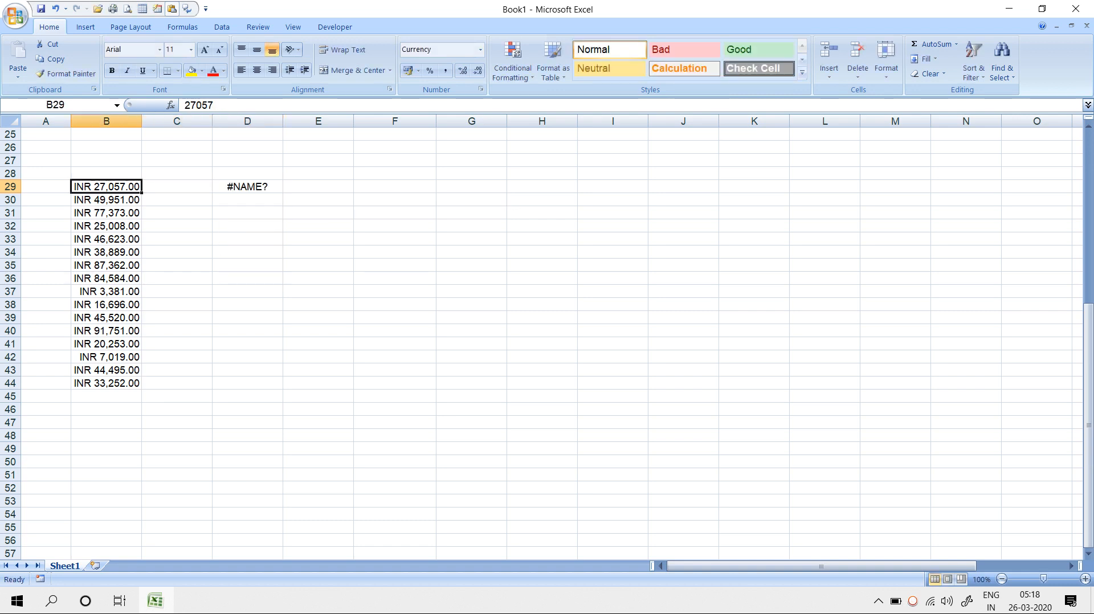
key(Right)
key(Right)
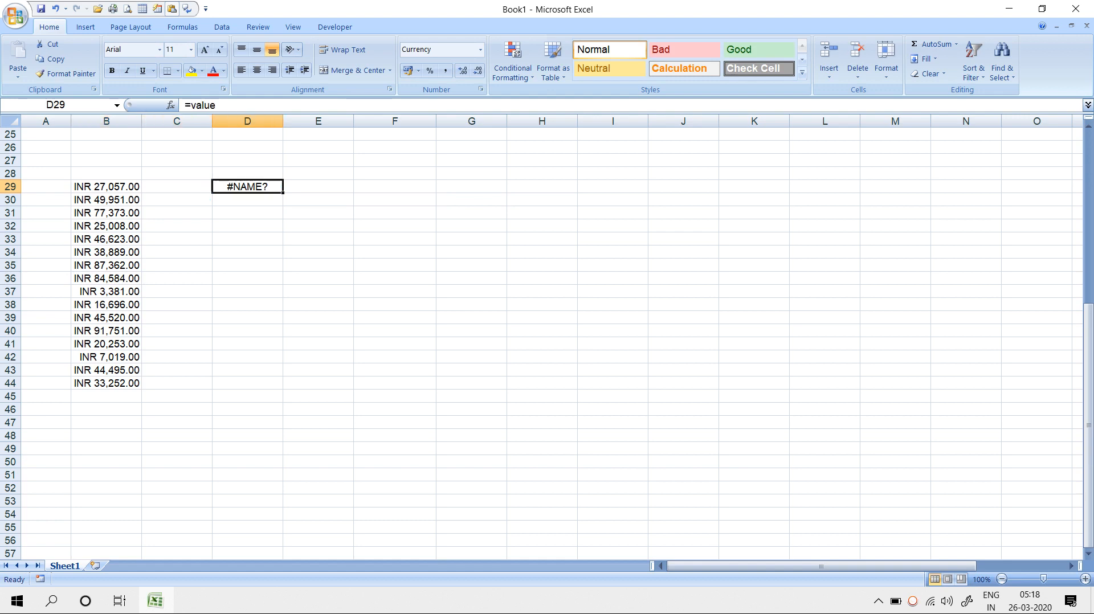
text(y)
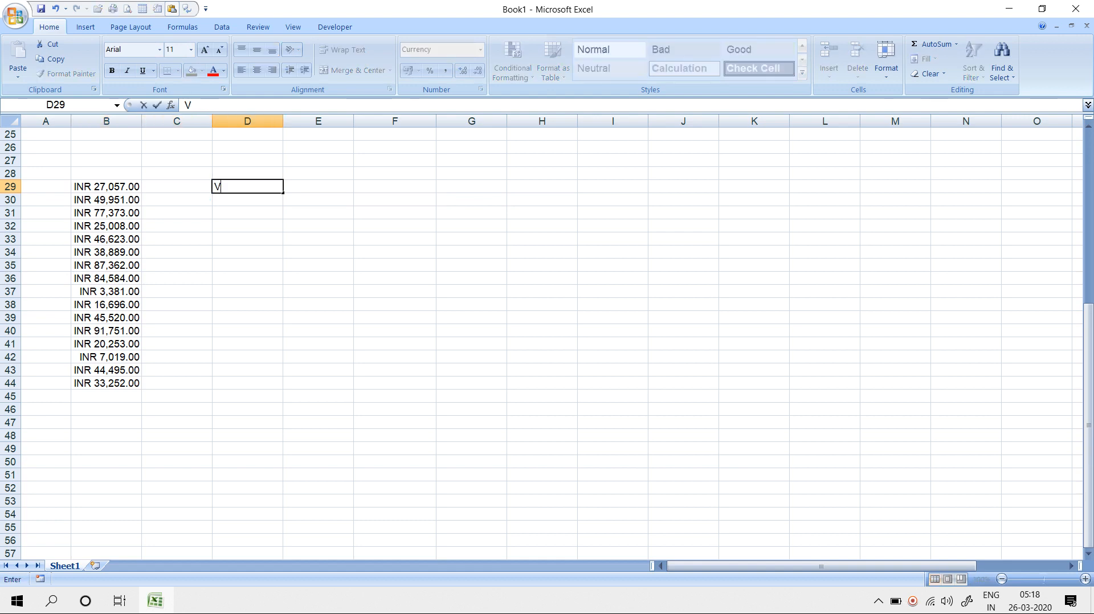
key(Escape)
Step: Enter the heading Value in cell D28
key(Up)
text(Va)
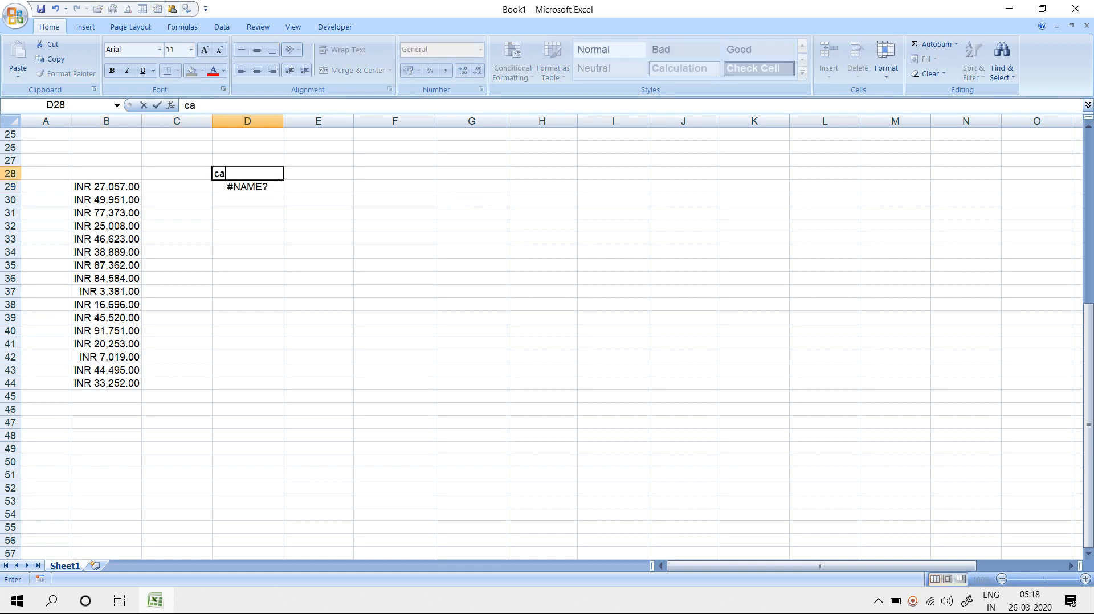
key(BackSpace)
text(alue)
key(Return)
Step: Enter the formula =RANDBETWEEN(1,100) in cell D29 under the Value heading
text(=rand)
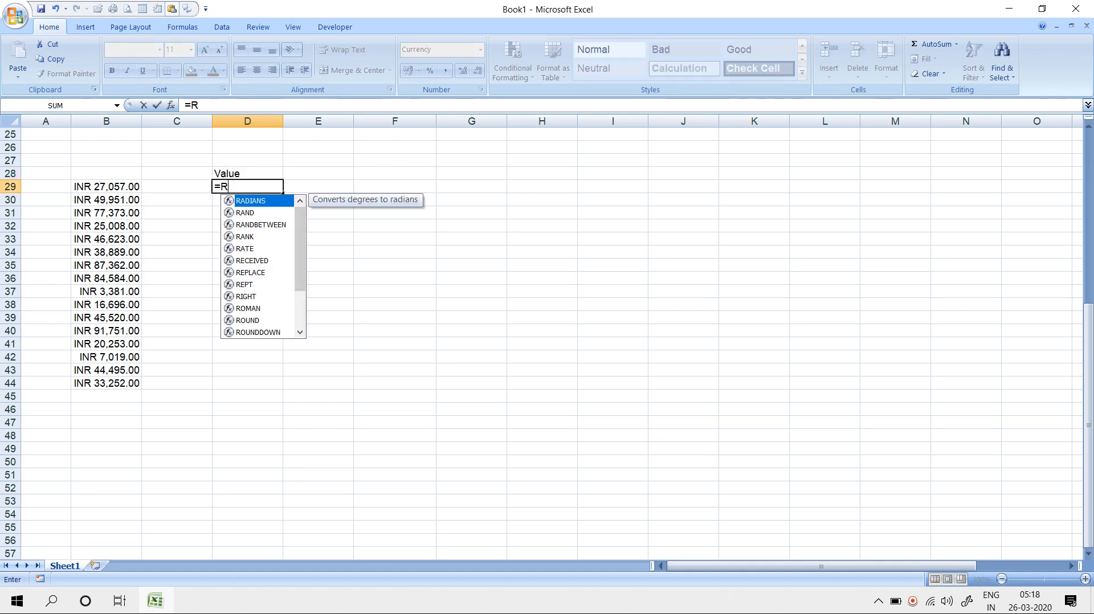
key(Down)
key(Tab)
text(1)
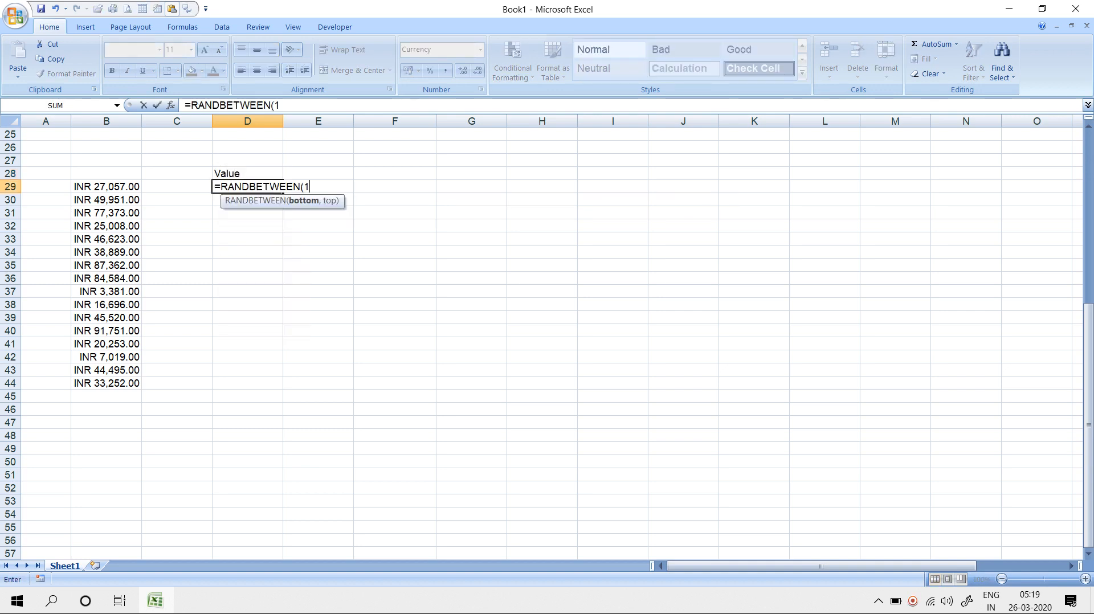
text(,100)
key(Return)
Step: Fill the D29 random number formula down to D44, matching the last row of column B
key(Left)
key(Left)
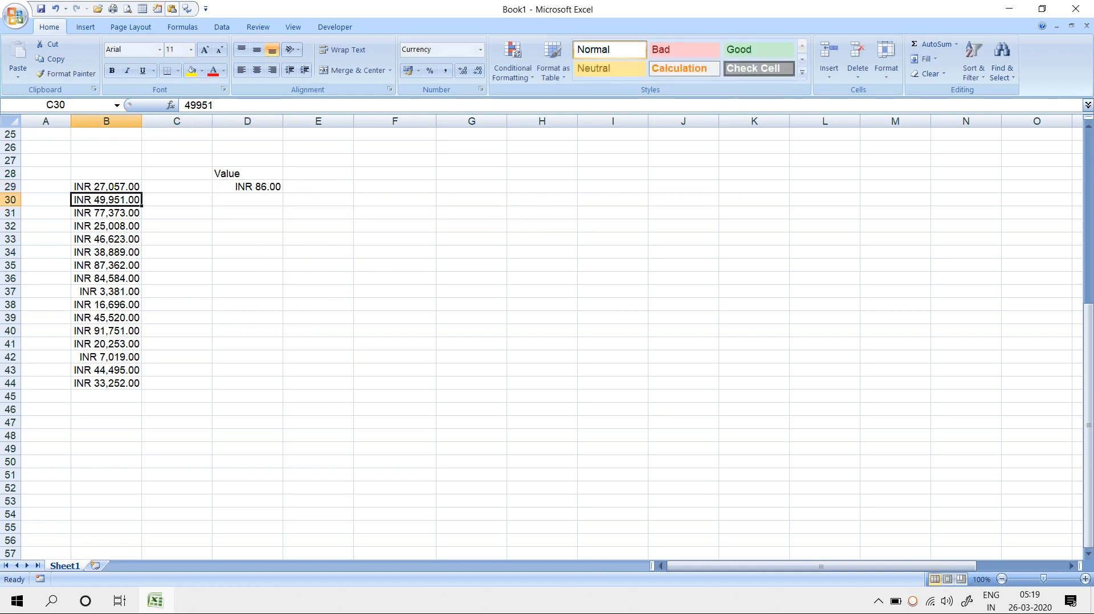
key(ctrl+Down)
key(Right)
key(Right)
key(ctrl+shift+Up)
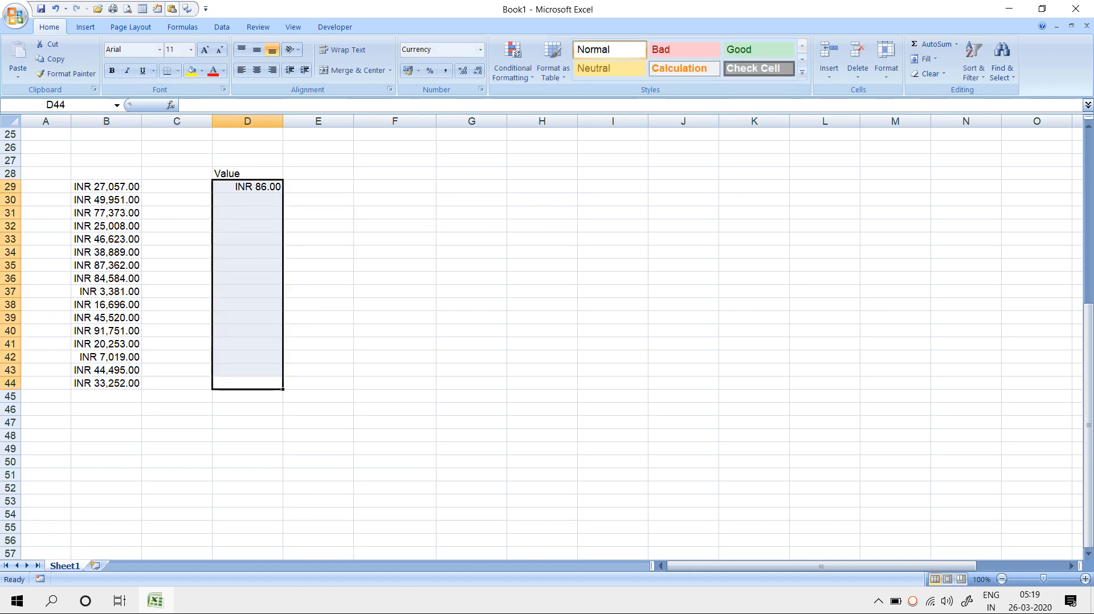
key(ctrl+d)
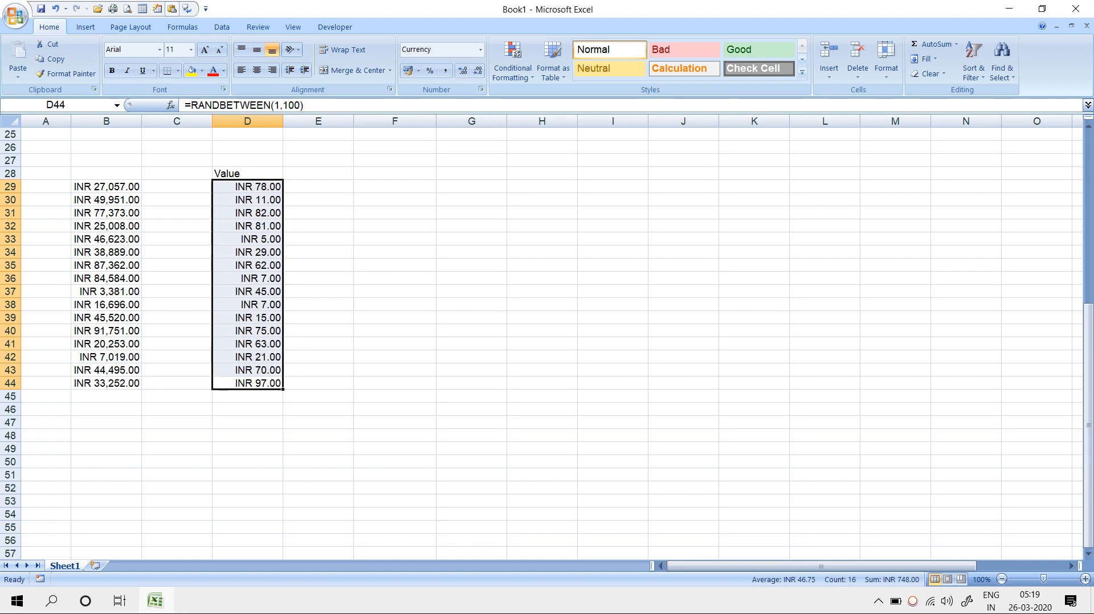
Step: Start a Custom number format for D29:D44 with the grave accent ` as its code
click(481, 89)
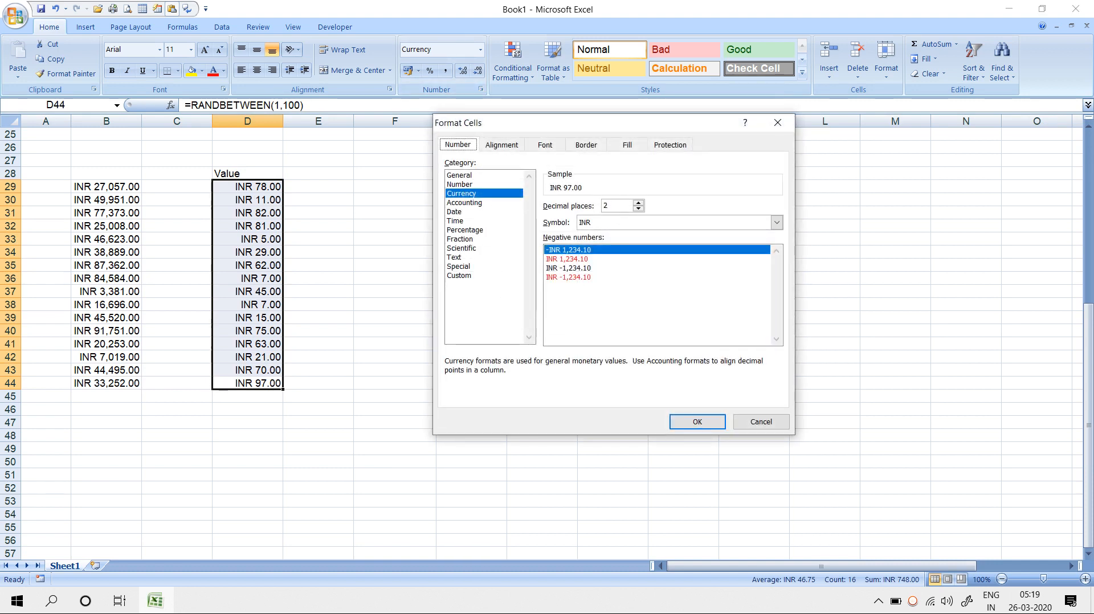
click(458, 275)
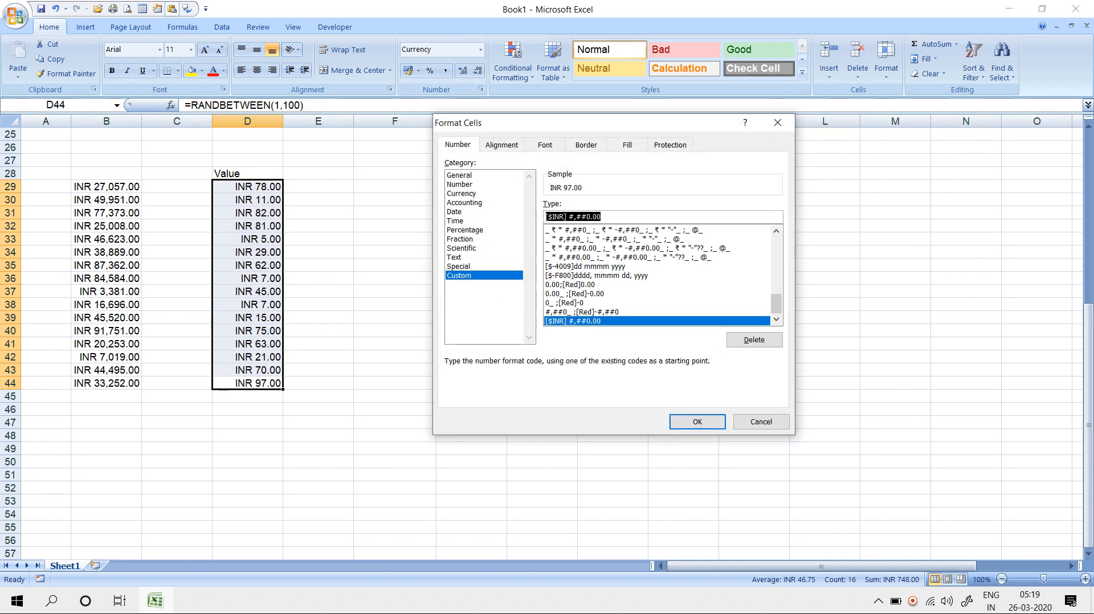
text(`)
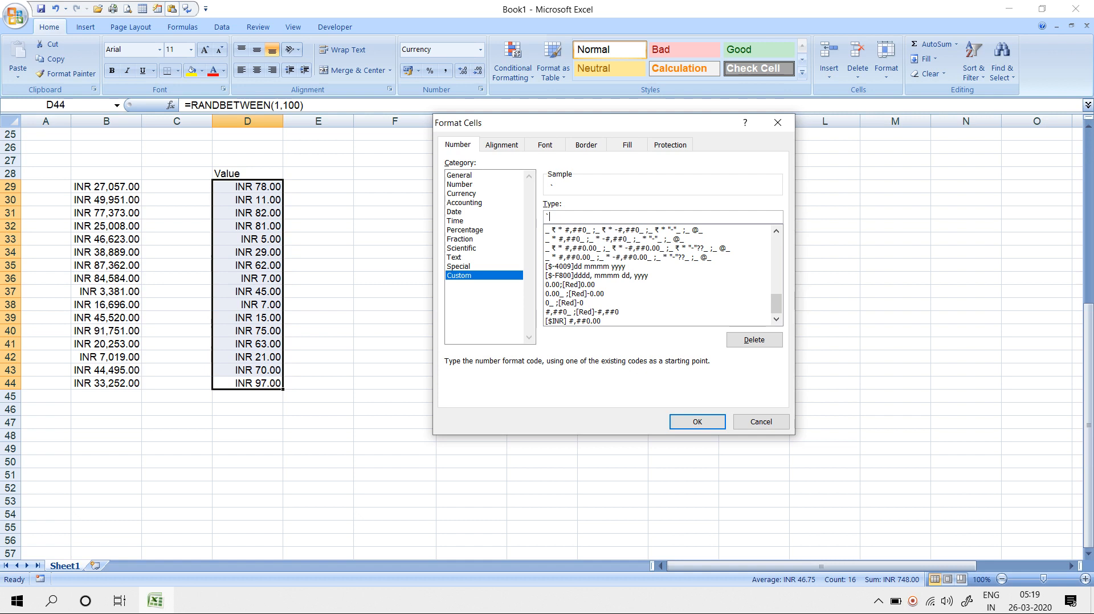
Step: Run osk to bring up the On-Screen Keyboard, point out the grave accent key and close the keyboard
key(super+r)
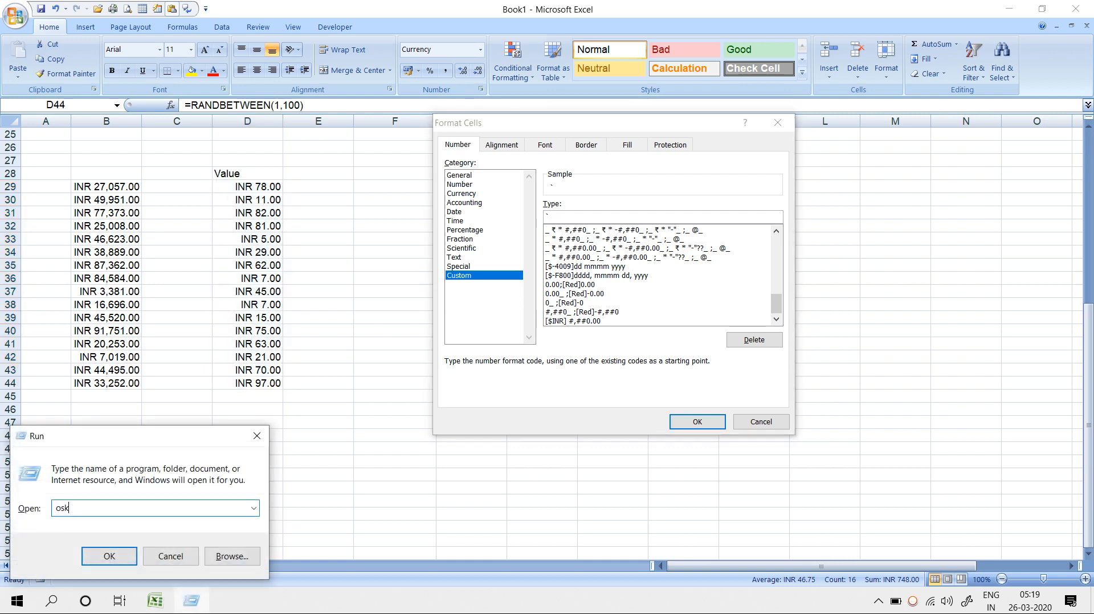
key(Return)
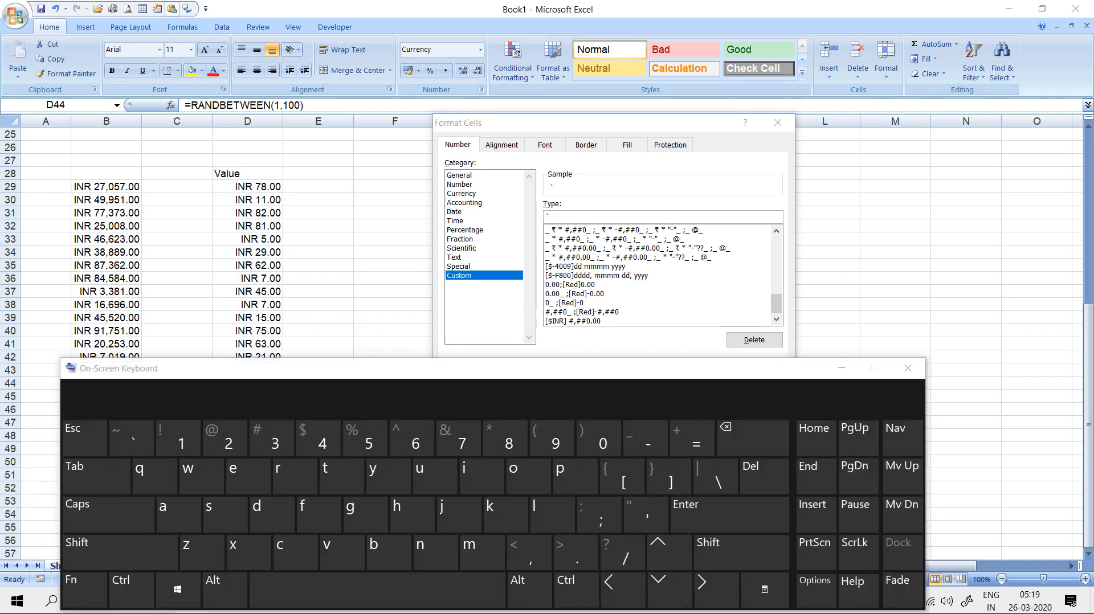
key(grave)
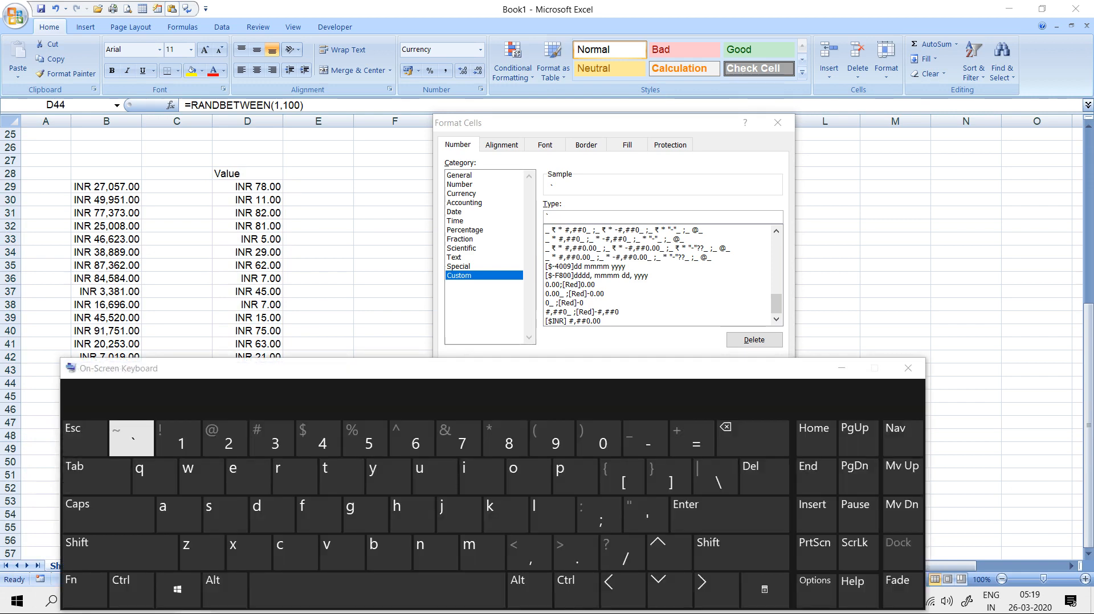
click(908, 368)
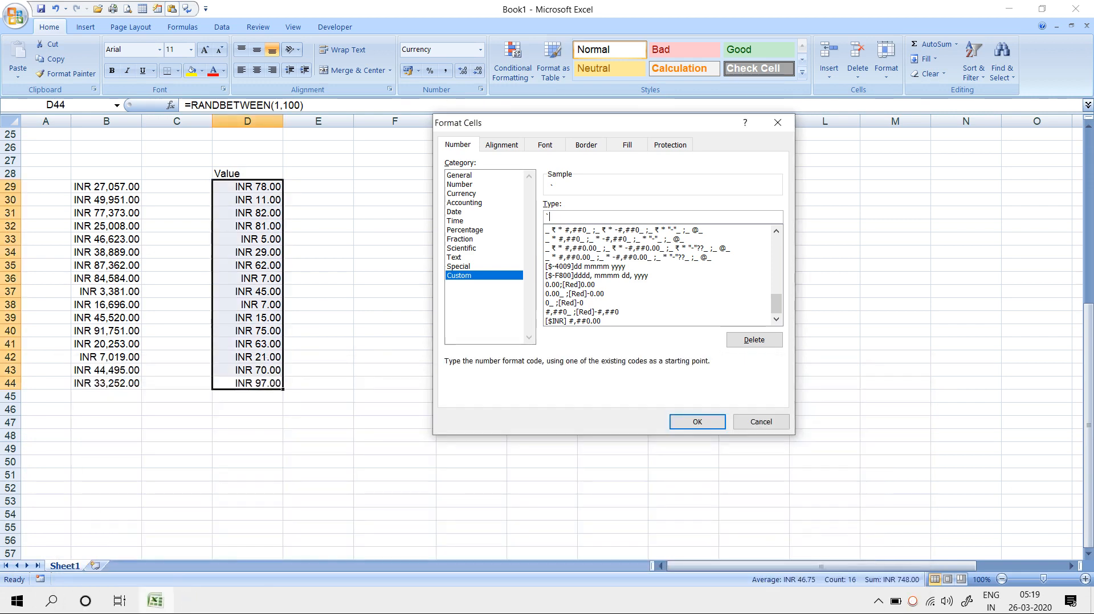
Step: Apply the grave accent format to D29:D44, and extend its custom code to `0
key(Return)
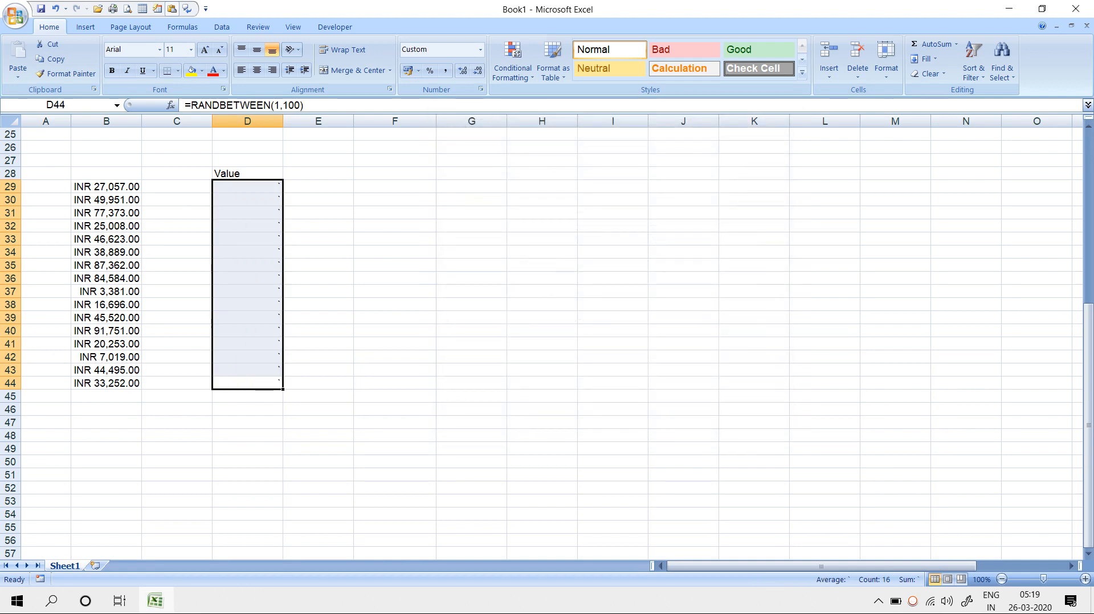
key(ctrl+1)
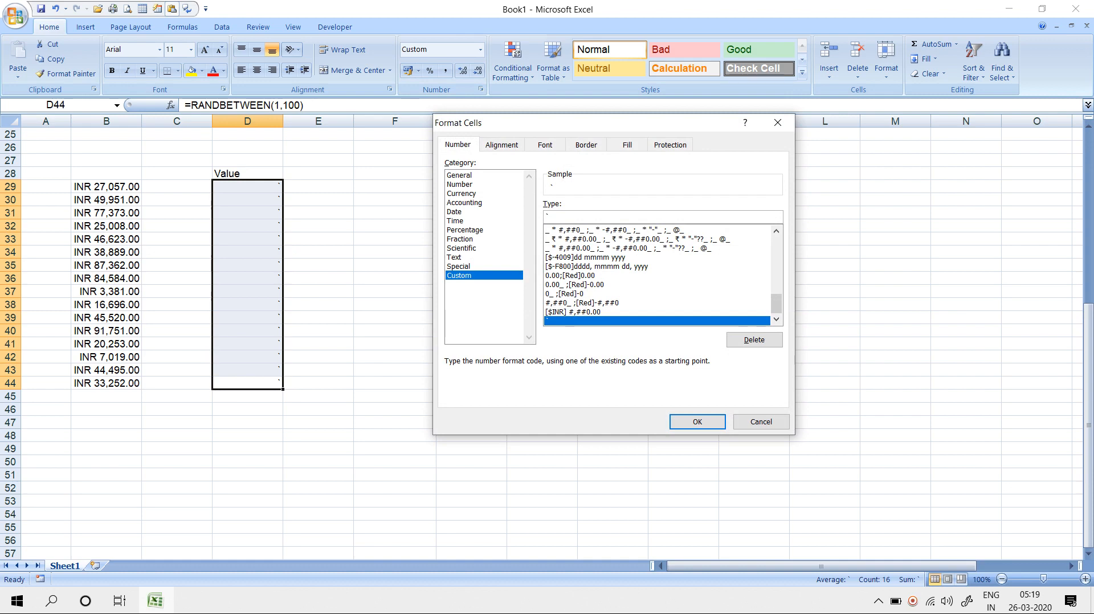
text(0)
key(Return)
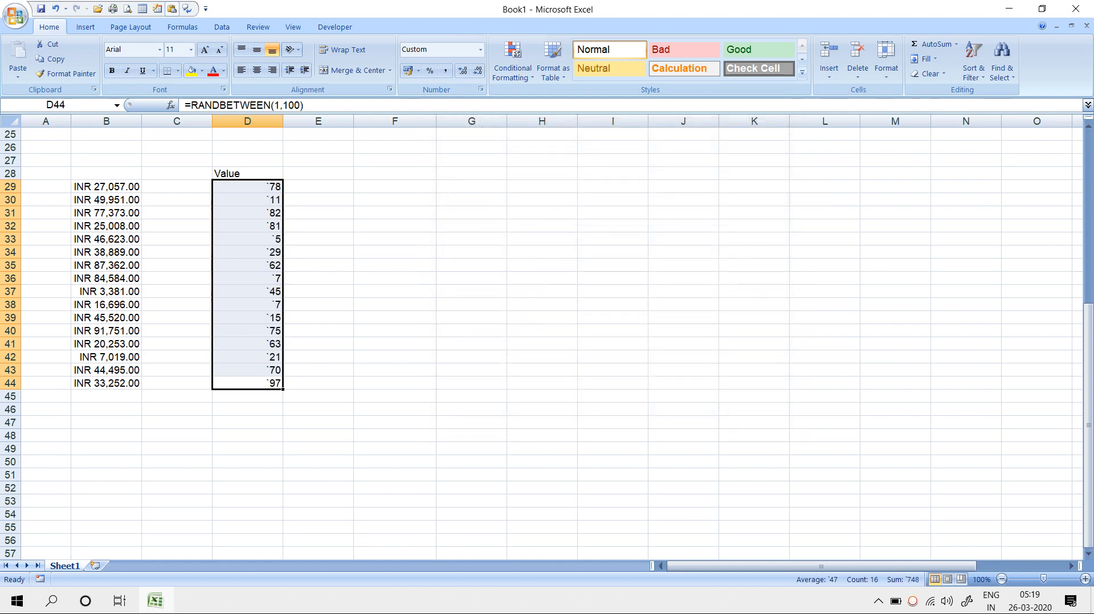
Step: Set the font of D29:D44 to Rupee Foradian at size 16
click(159, 49)
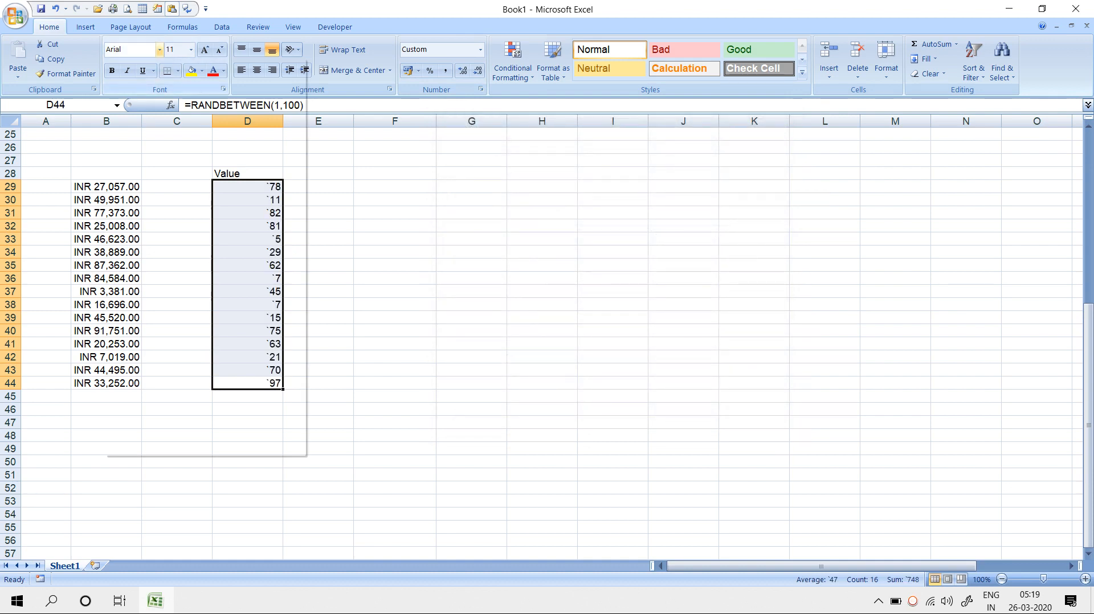
text(Rr)
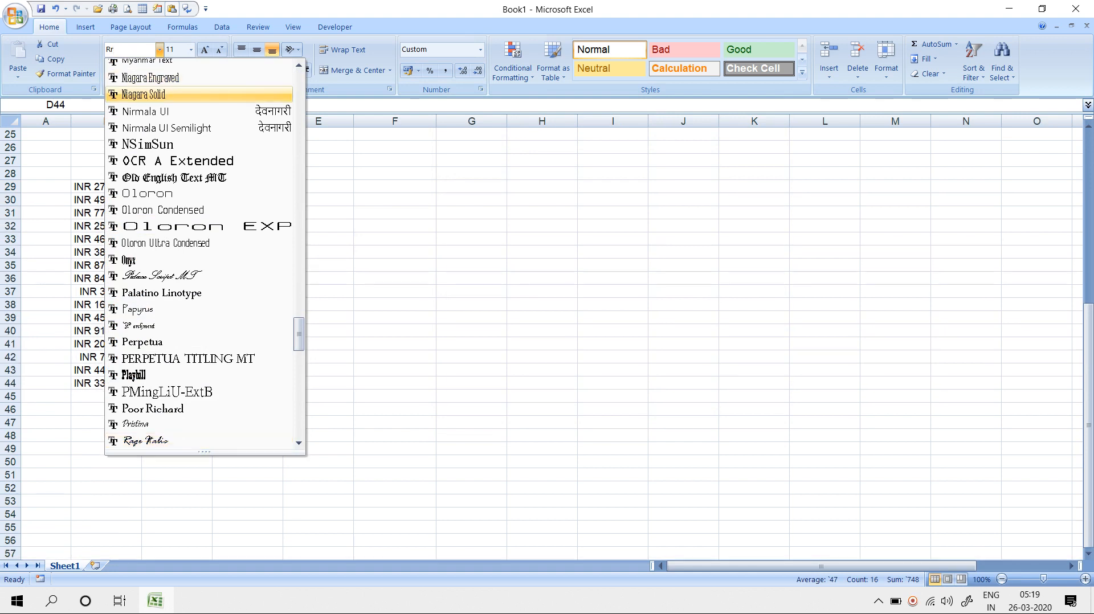
key(BackSpace)
text(upee Foradia)
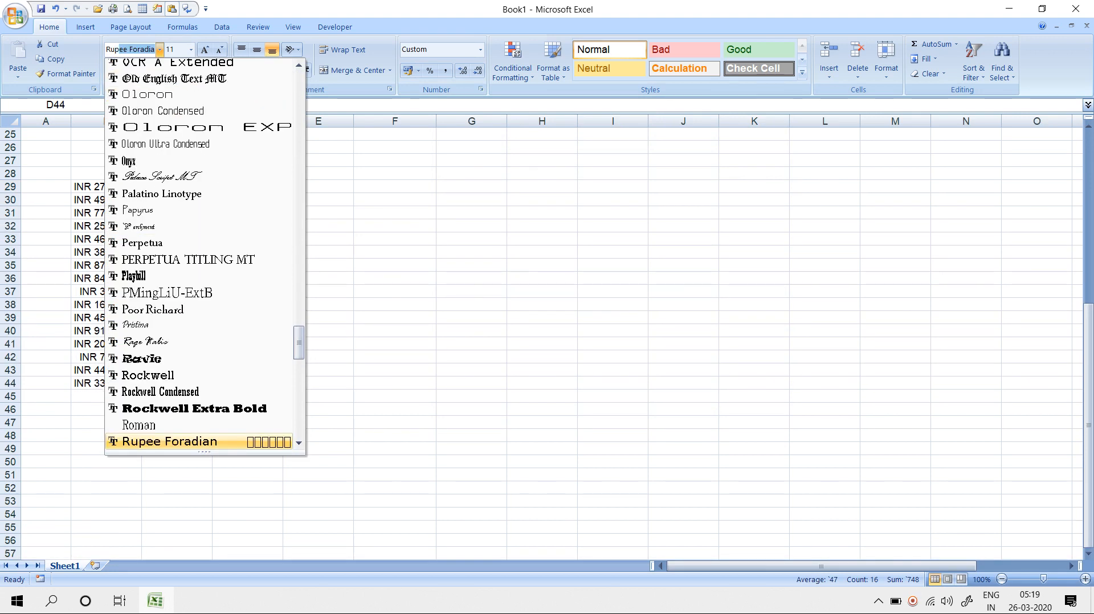
key(Return)
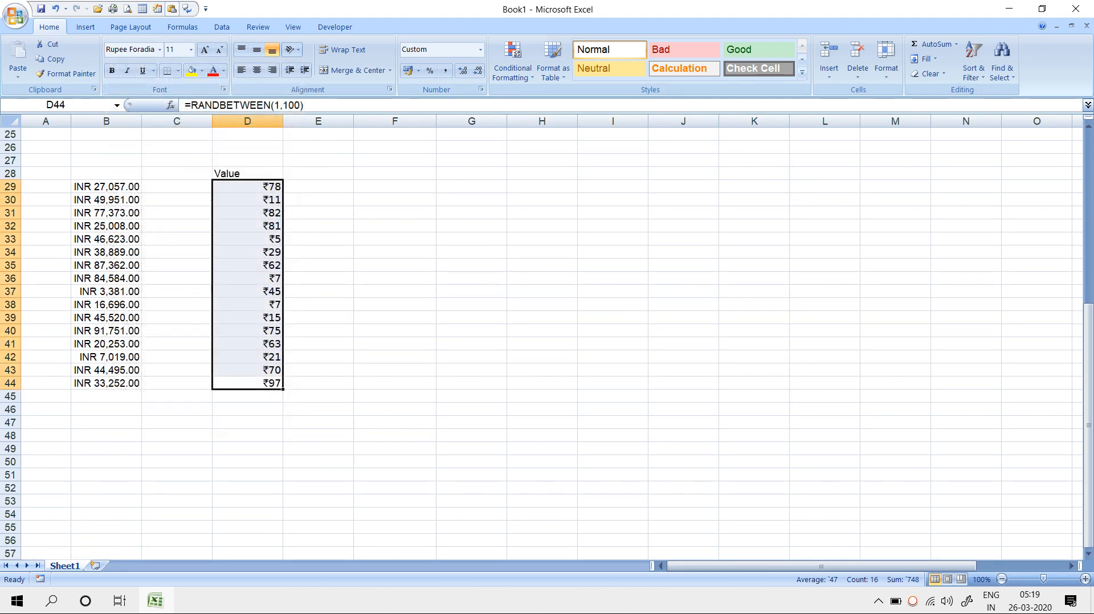
click(204, 49)
click(204, 50)
click(204, 49)
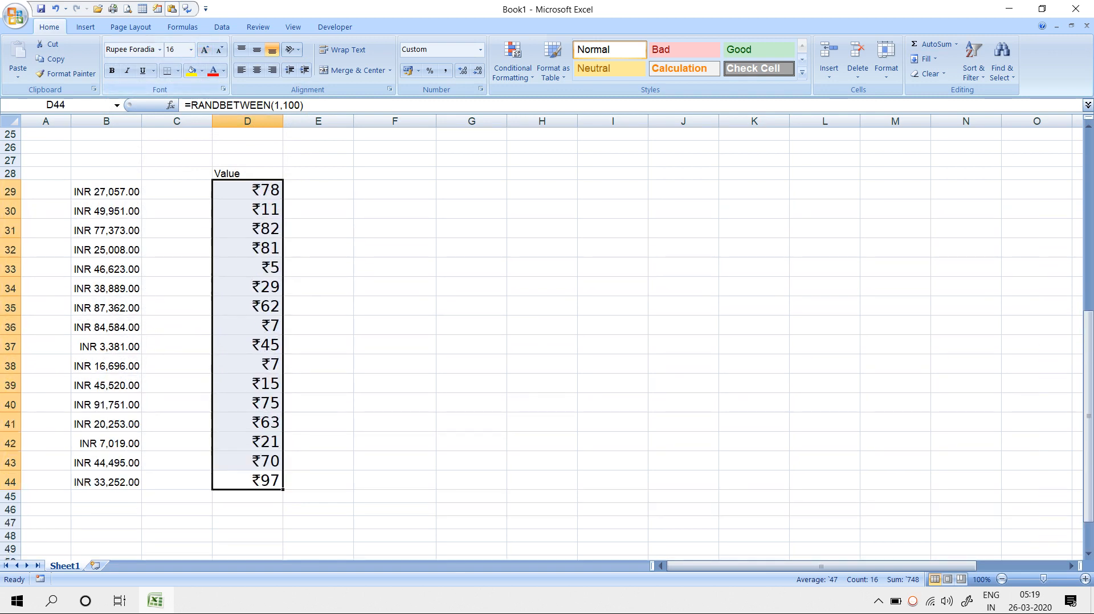
Step: Look through the Currency symbol options in Format Cells for F33, from None past the dollar and euro entries, and cancel
click(394, 267)
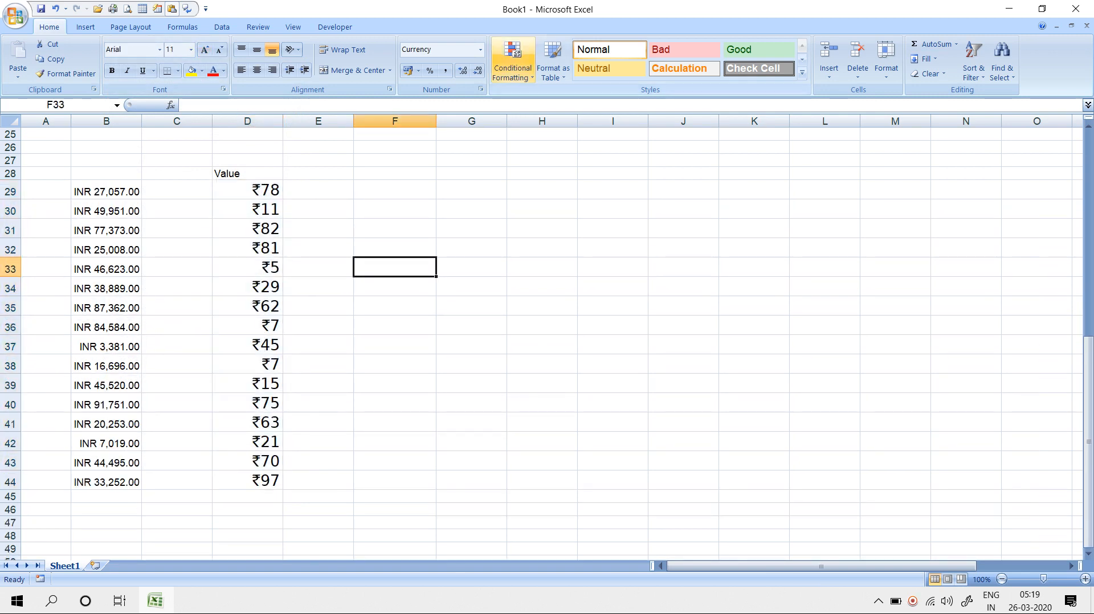
click(481, 90)
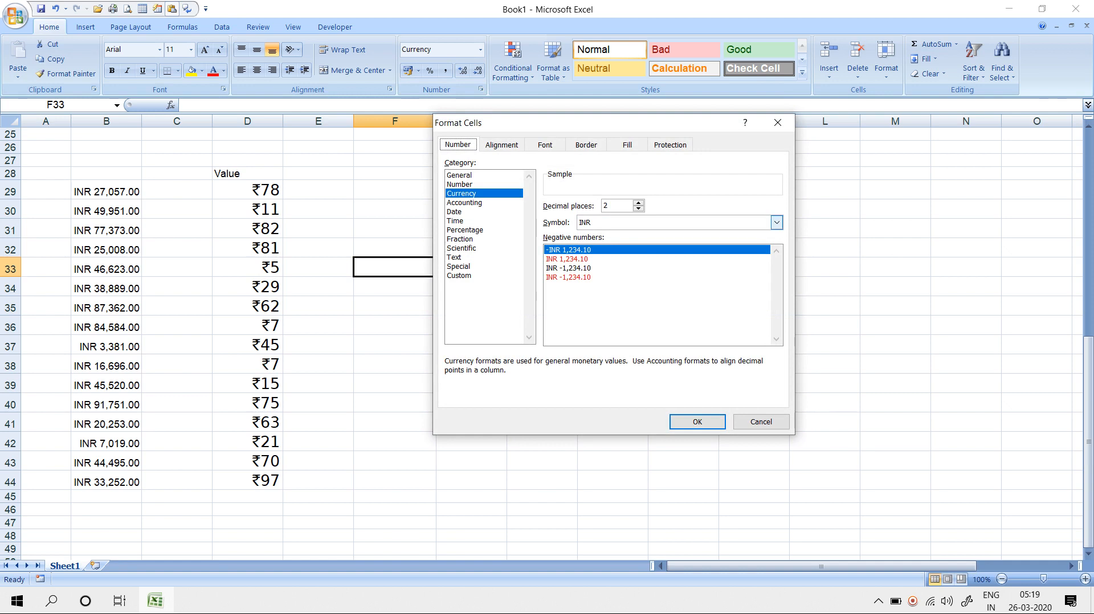
click(776, 223)
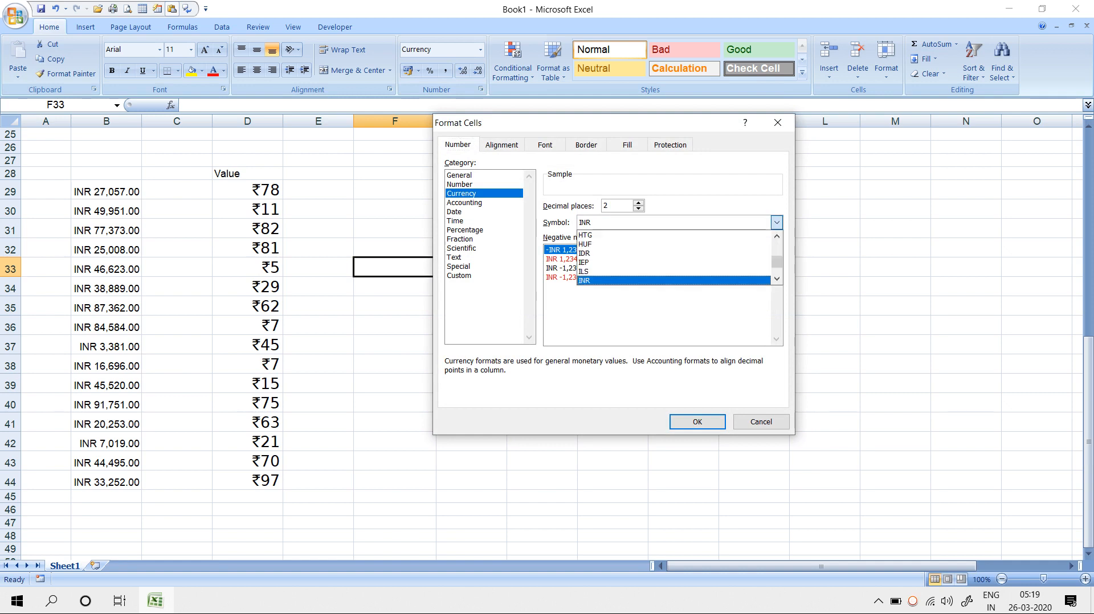
click(674, 280)
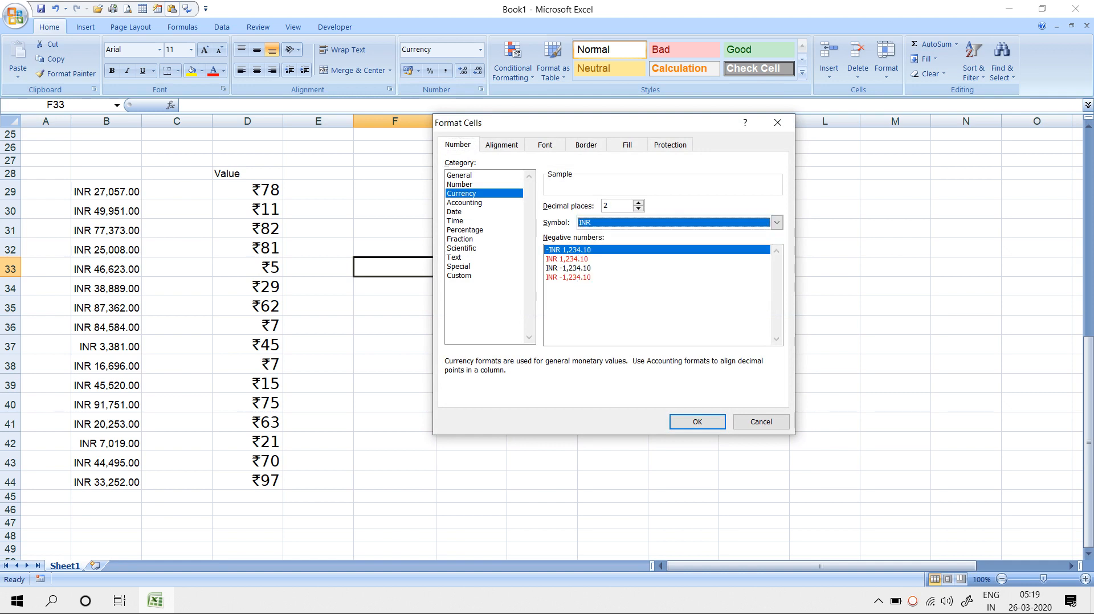
click(776, 223)
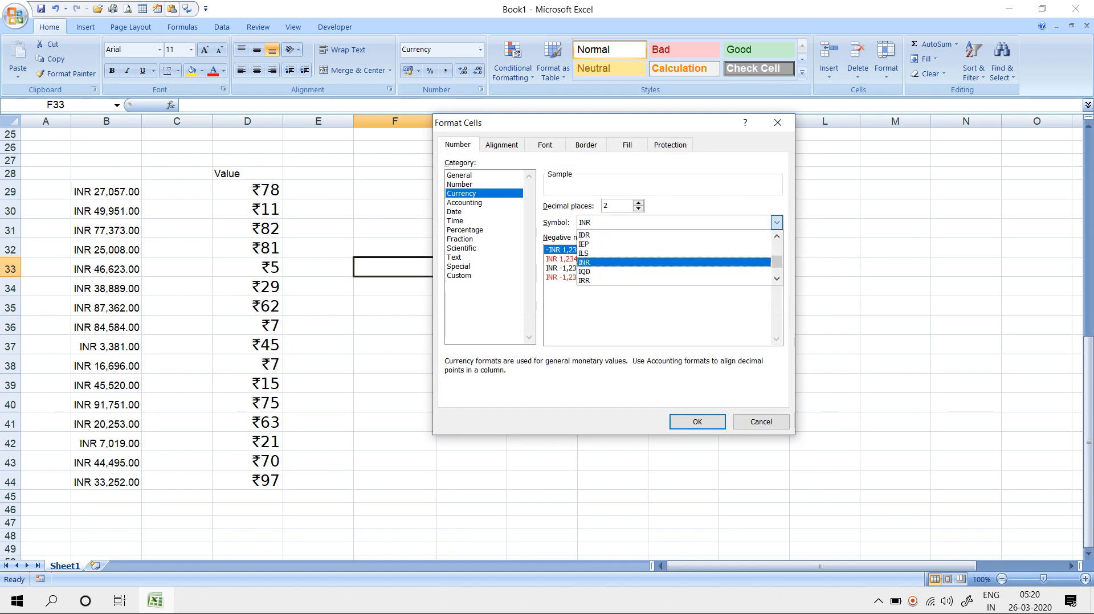
drag(776, 262, 776, 239)
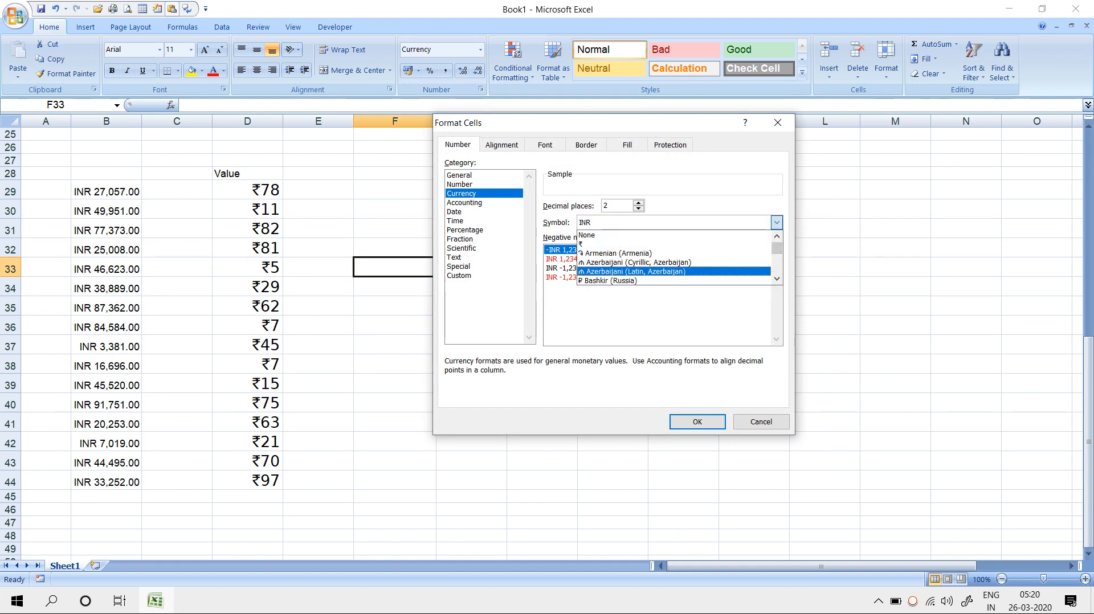
key(Down)
key(Down)
key(Down)
key(Down)
key(Down)
key(Down)
key(Down)
key(Down)
key(Down)
key(Down)
key(Down)
key(Down)
key(Down)
key(Down)
key(Down)
key(Down)
key(Down)
key(Down)
key(Down)
key(Down)
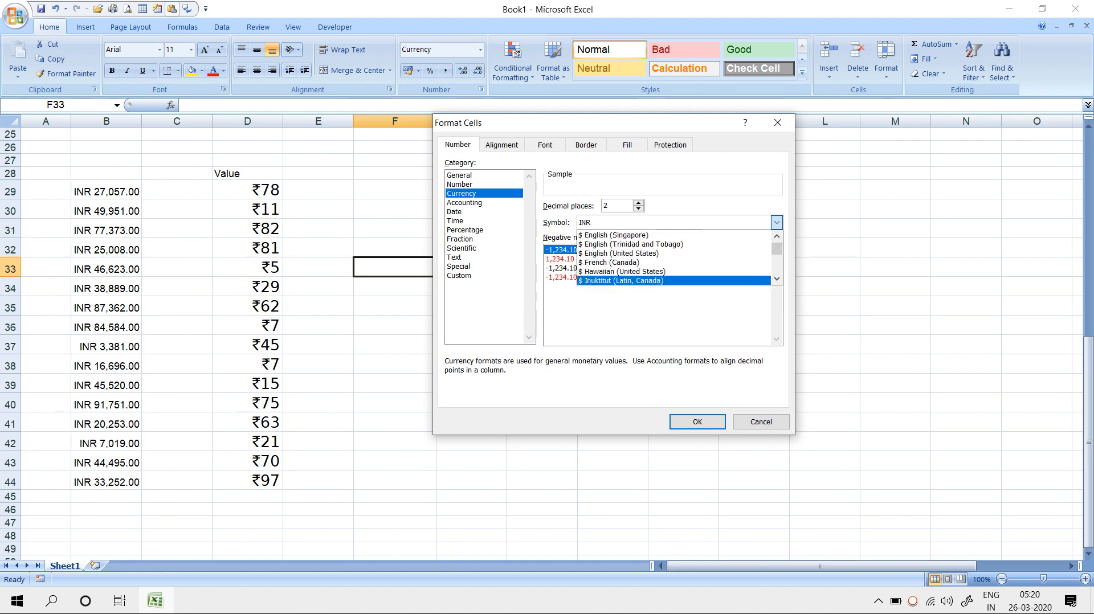
key(Down)
key(Down)
key(Down)
key(Down)
key(Down)
key(Down)
key(Down)
key(Down)
key(Down)
key(Down)
key(Down)
key(Down)
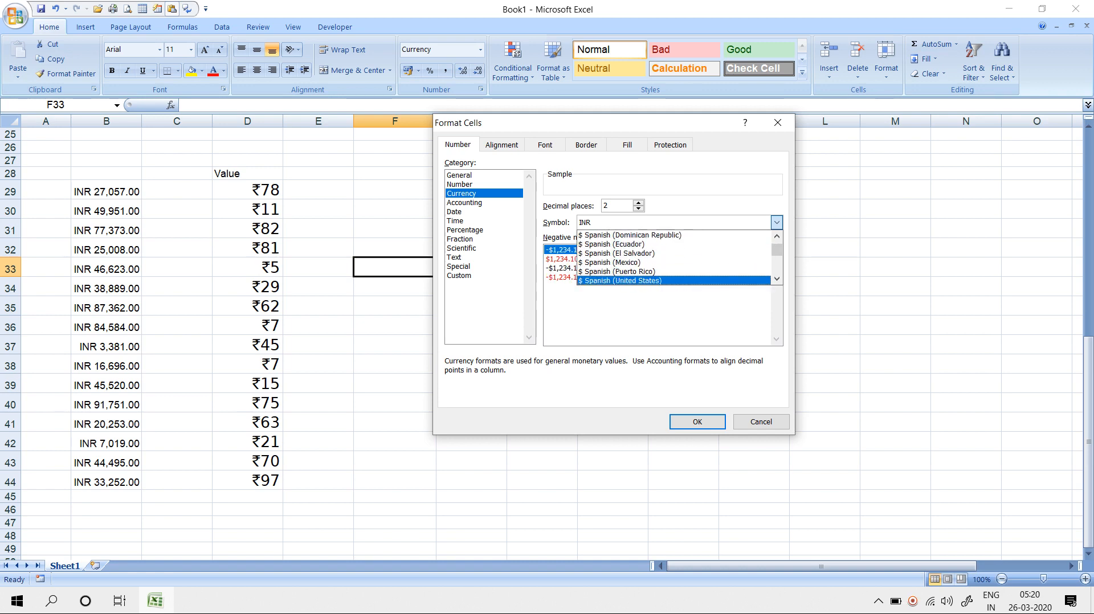
key(Down)
key(Down)
key(Down)
key(Down)
key(Down)
key(Down)
key(Down)
key(Down)
key(Down)
key(Down)
key(Down)
key(Down)
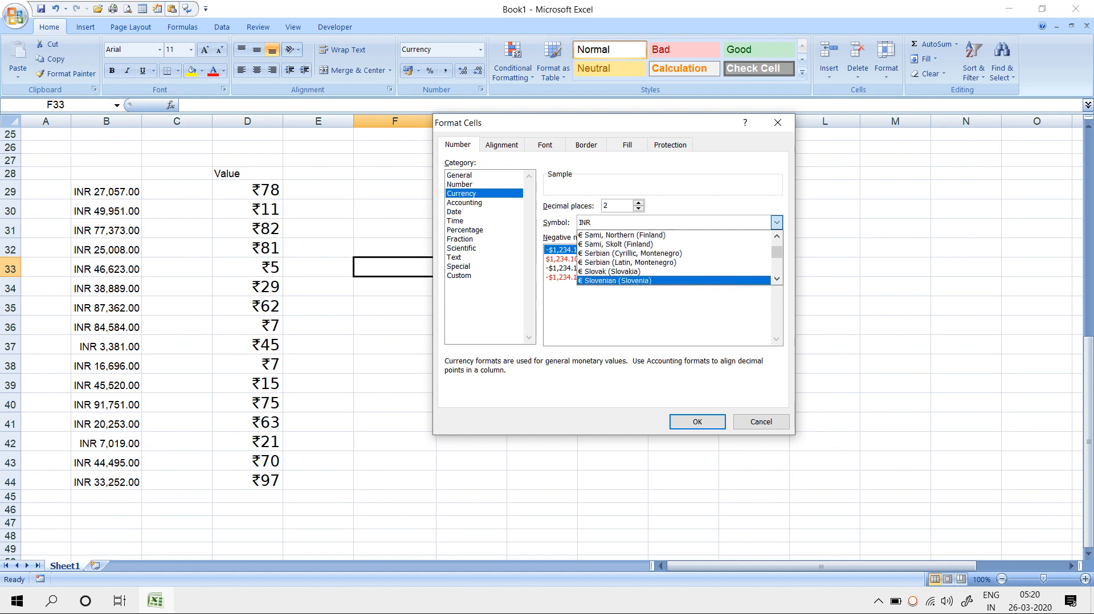
key(Down)
key(Down)
key(Down)
key(Down)
key(Down)
key(Down)
key(Down)
key(Down)
key(Down)
key(Down)
key(Down)
key(Down)
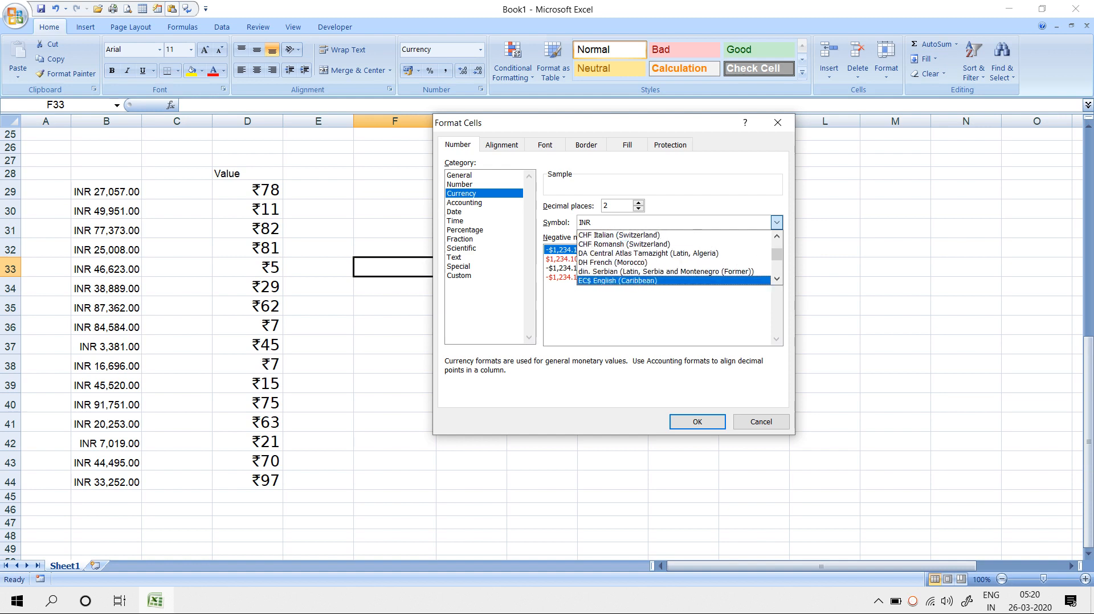
key(Down)
key(Down)
key(Down)
key(Down)
key(Down)
key(Down)
key(Down)
key(Down)
key(Down)
key(Down)
key(Down)
key(Down)
key(Down)
key(Down)
key(Down)
key(Down)
key(Escape)
key(Escape)
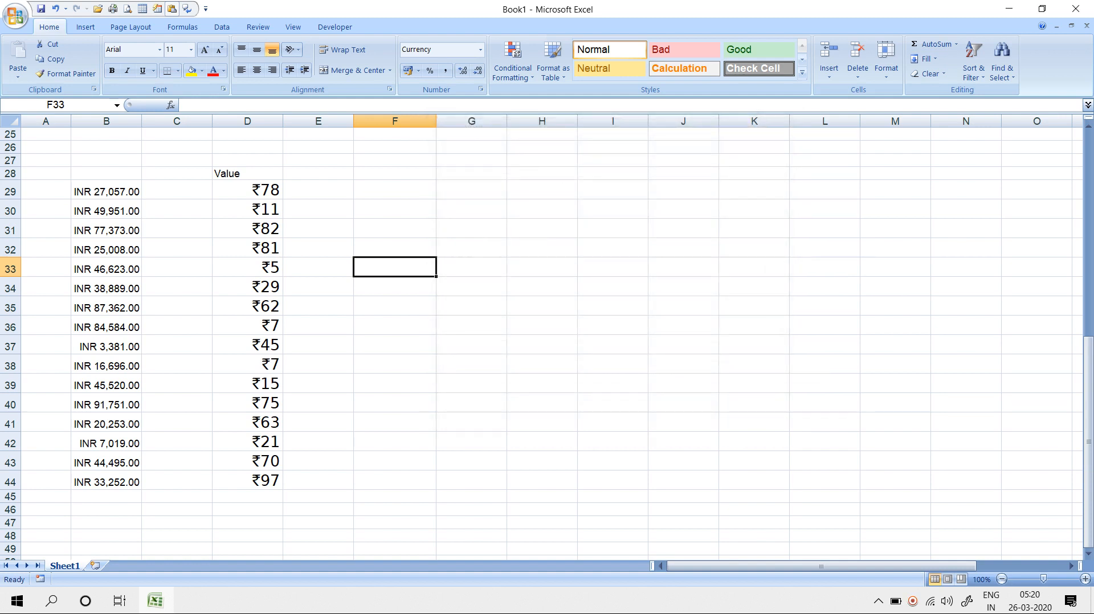
Step: Insert a new worksheet and enter =RANDBETWEEN(1,100) in cell B4
key(shift+F11)
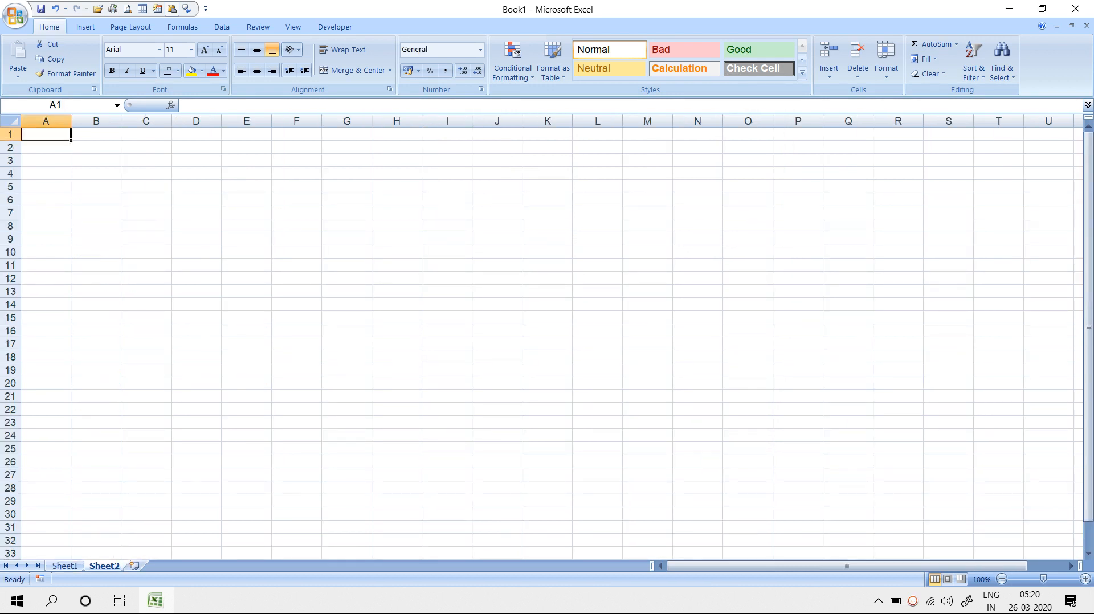
click(96, 173)
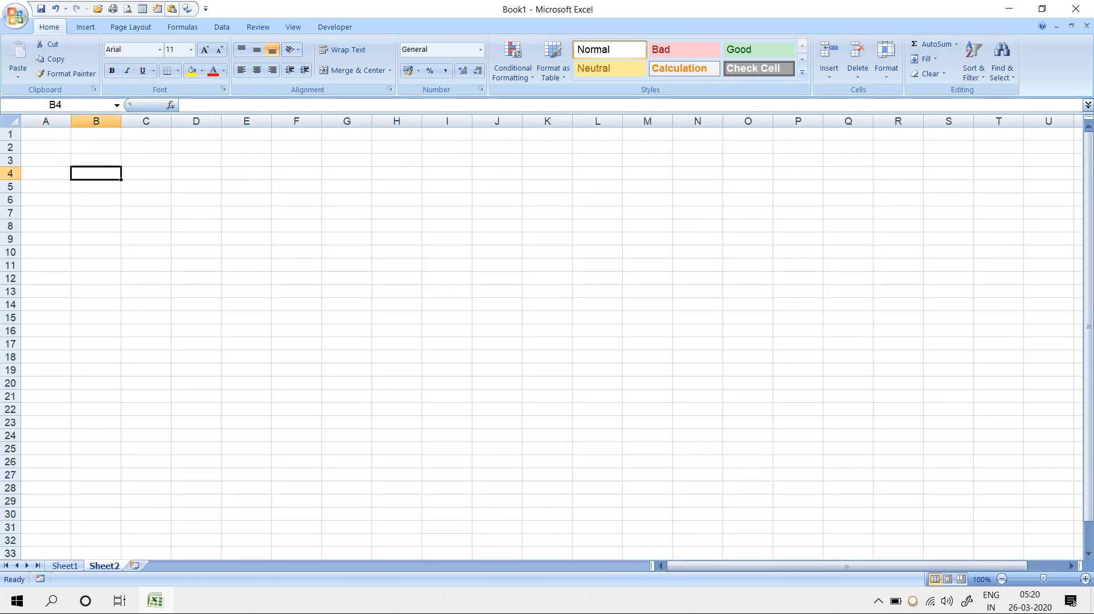
text(=rou)
key(BackSpace)
key(BackSpace)
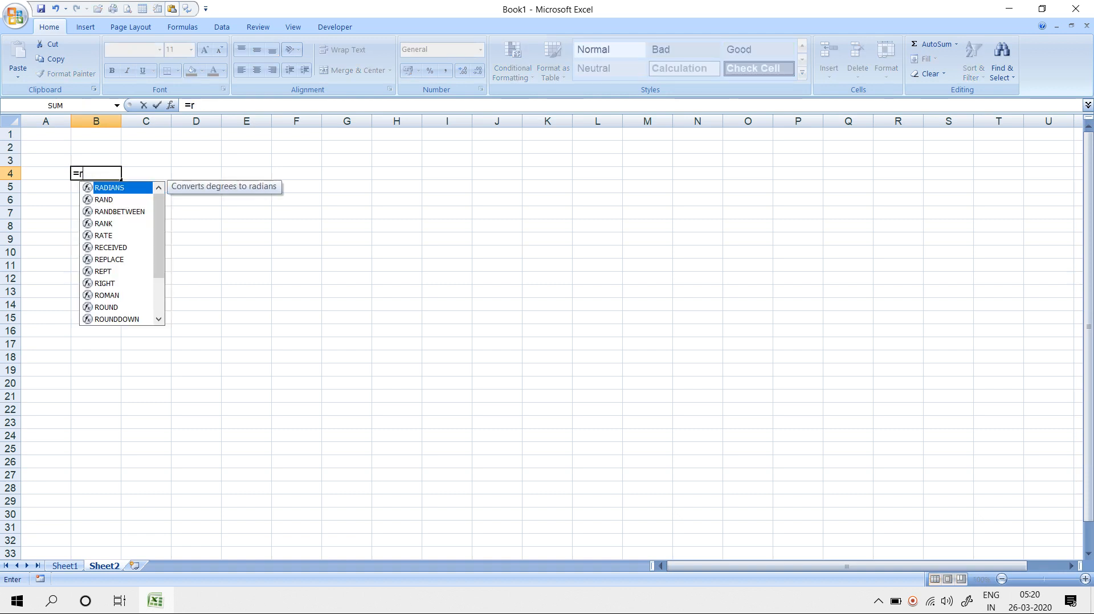
key(Down)
key(Down)
key(Tab)
text(1)
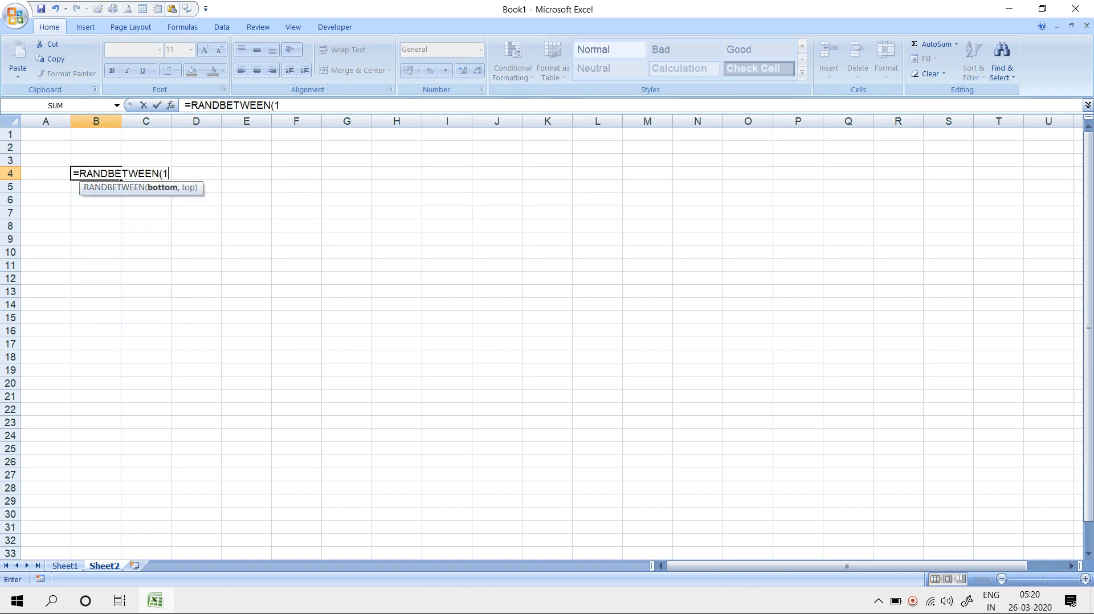
text(,100)
key(Return)
key(Up)
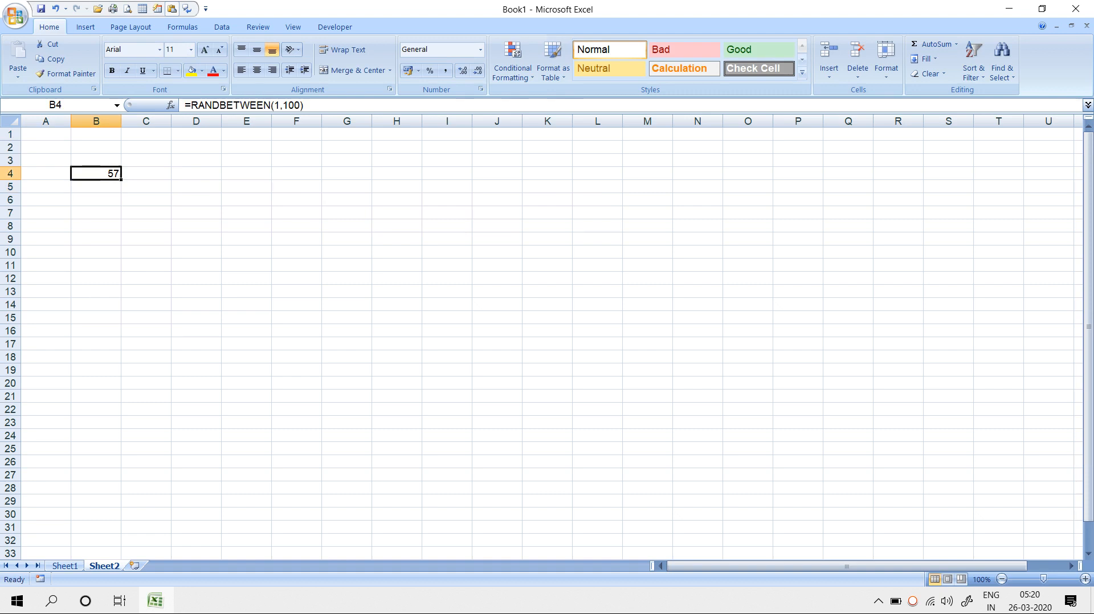
Step: Fill the B4 random number formula across the row to P4
key(shift+Right)
key(shift+Right)
key(shift+Right)
key(shift+Right)
key(shift+Right)
key(shift+Right)
key(shift+Right)
key(shift+Right)
key(shift+Right)
key(shift+Right)
key(shift+Right)
key(shift+Right)
key(shift+Right)
key(shift+Right)
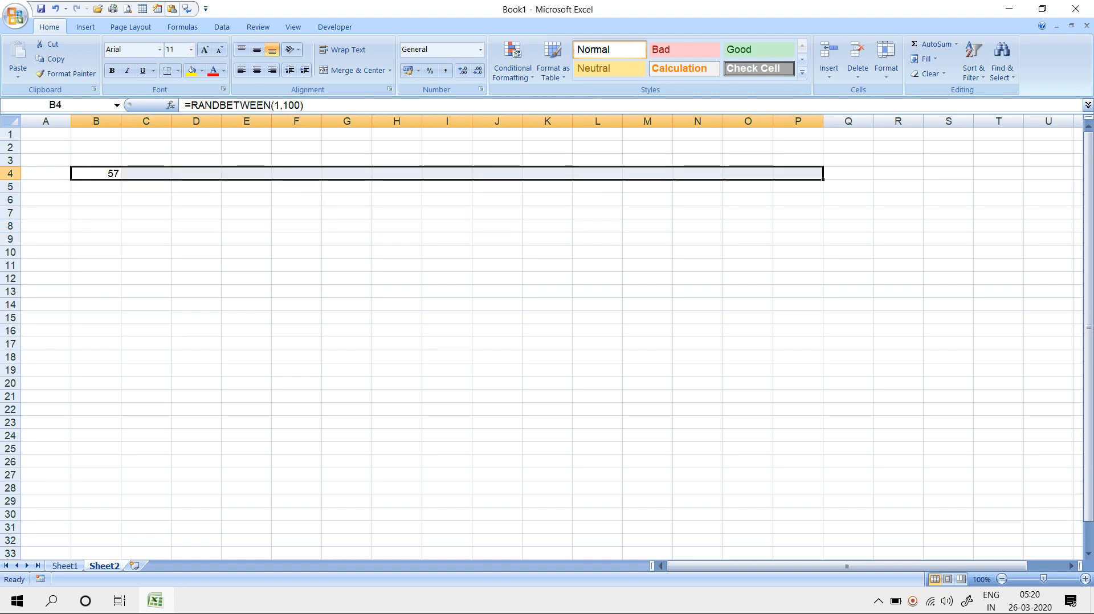
key(ctrl+r)
Step: Fill the formulas in B4:P4 down to row 24
key(shift+Down)
key(shift+Down)
key(shift+Down)
key(shift+Down)
key(shift+Down)
key(shift+Down)
key(shift+Down)
key(shift+Down)
key(shift+Down)
key(shift+Down)
key(shift+Down)
key(shift+Down)
key(shift+Down)
key(shift+Down)
key(shift+Down)
key(shift+Down)
key(shift+Down)
key(shift+Down)
key(shift+Down)
key(shift+Down)
key(ctrl+d)
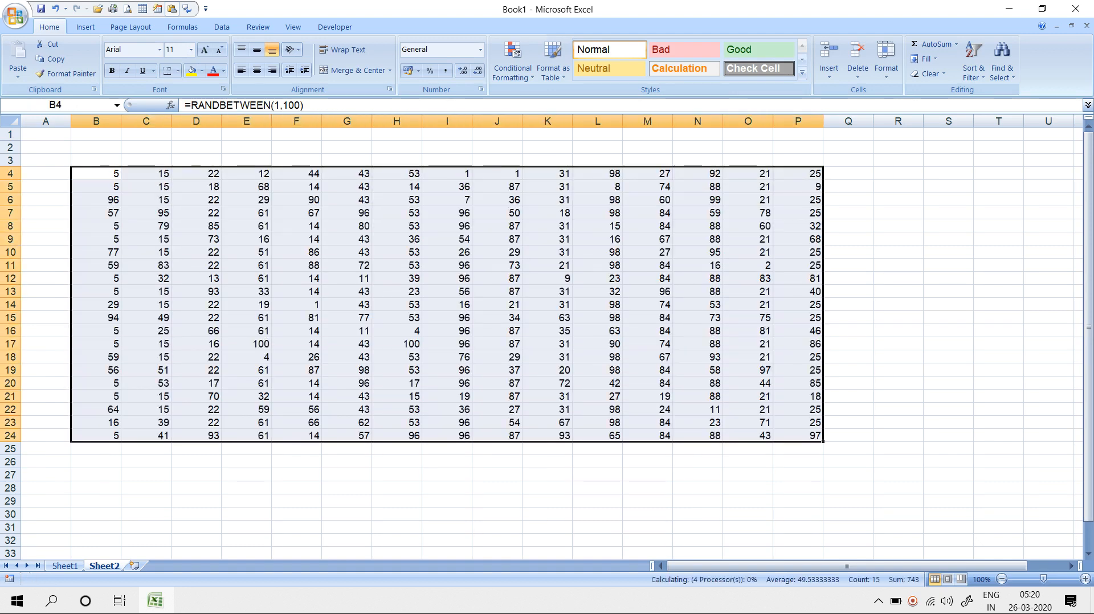
Step: Replace the formulas in B4:P24 with their values by copying the range and pasting values in place
key(ctrl+c)
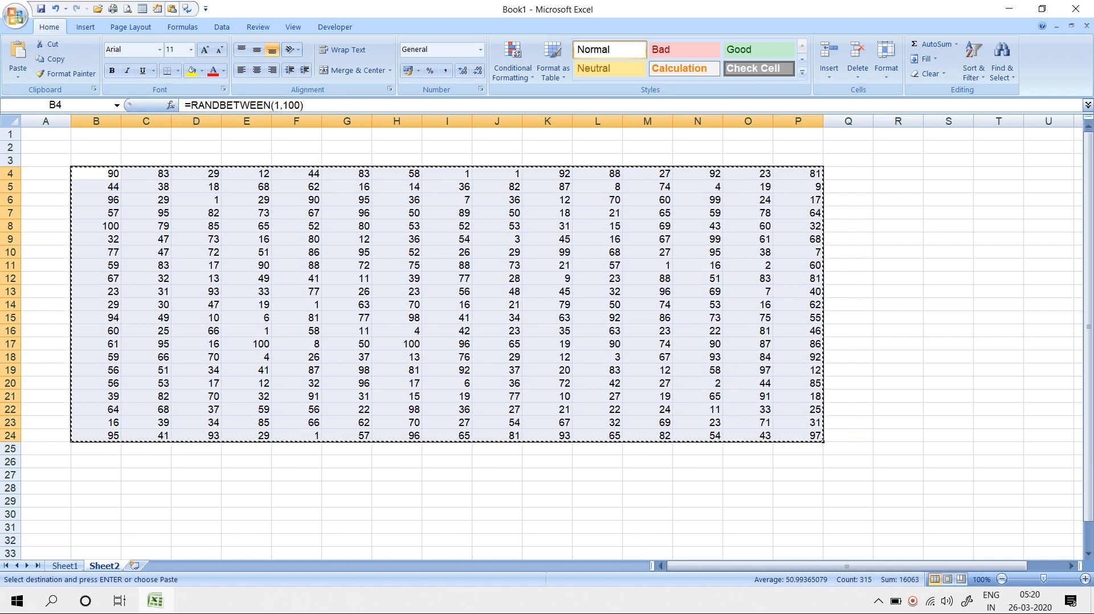
click(974, 62)
click(974, 63)
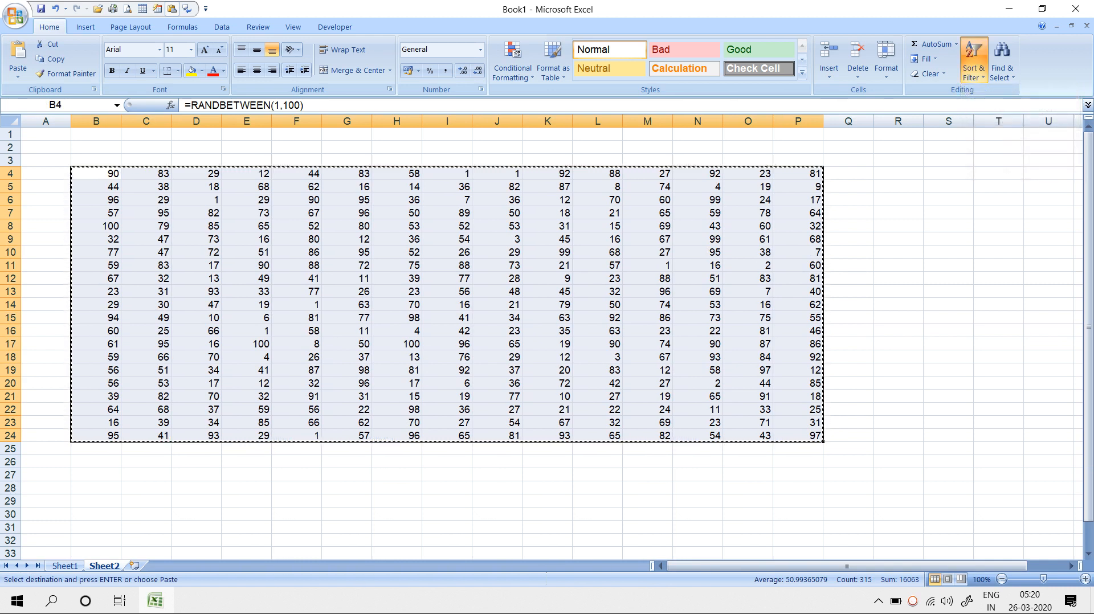
click(17, 73)
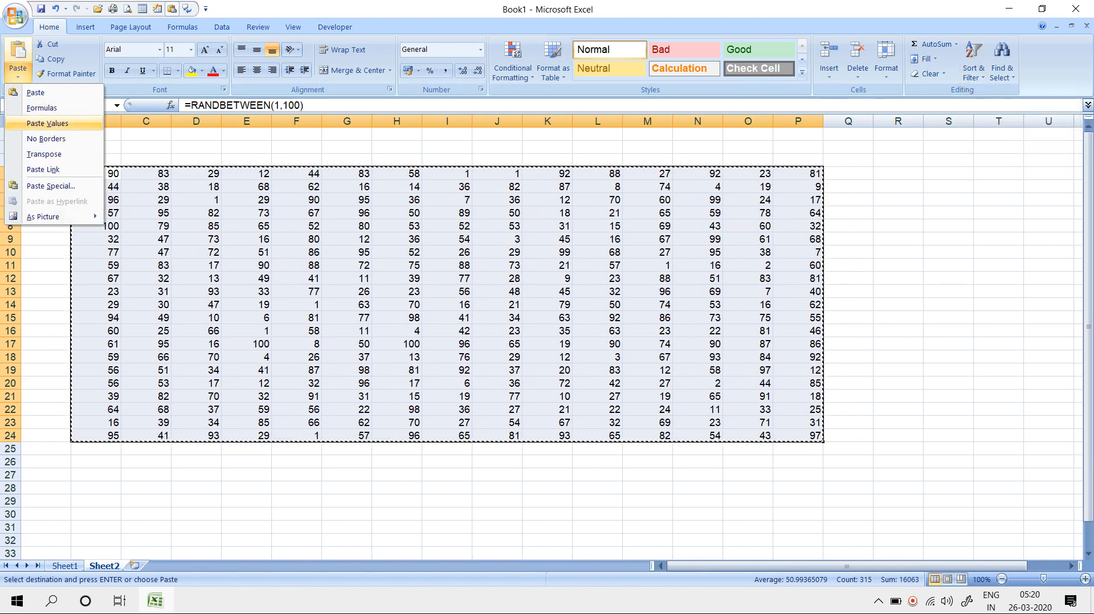
click(47, 123)
click(195, 187)
key(Escape)
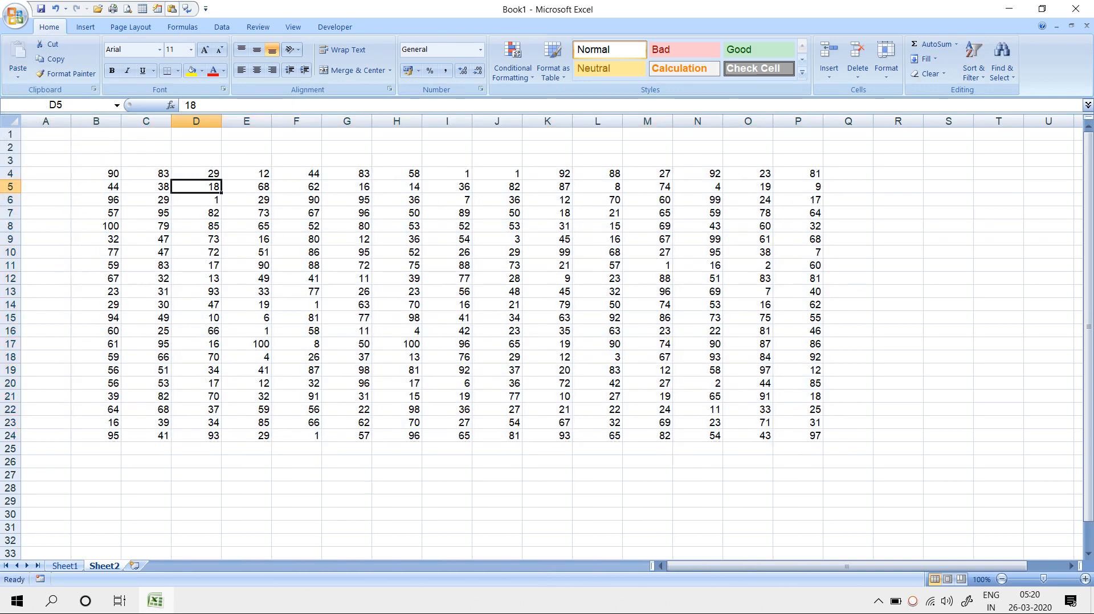
Step: Clear the contents of cells D6 and H9 in the random number table
key(Down)
key(Delete)
key(Right)
key(Right)
key(Right)
key(Right)
key(Down)
key(Down)
key(Down)
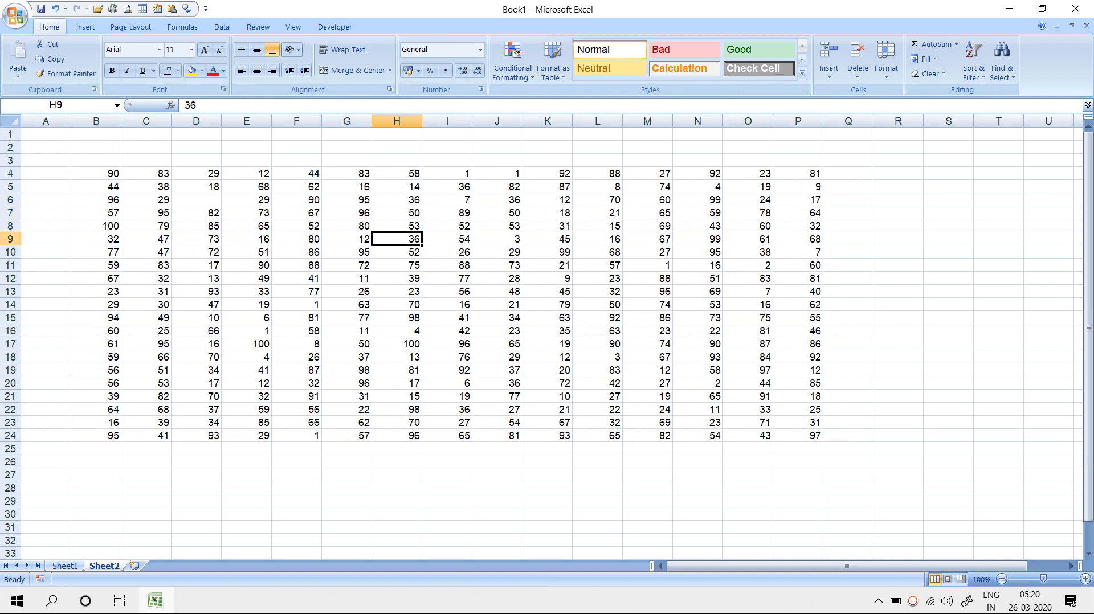
key(Delete)
Step: Clear the contents of cells H14 and H20 in the random number table
key(Down)
key(Down)
key(Down)
key(Down)
key(Down)
key(Delete)
key(Down)
key(Down)
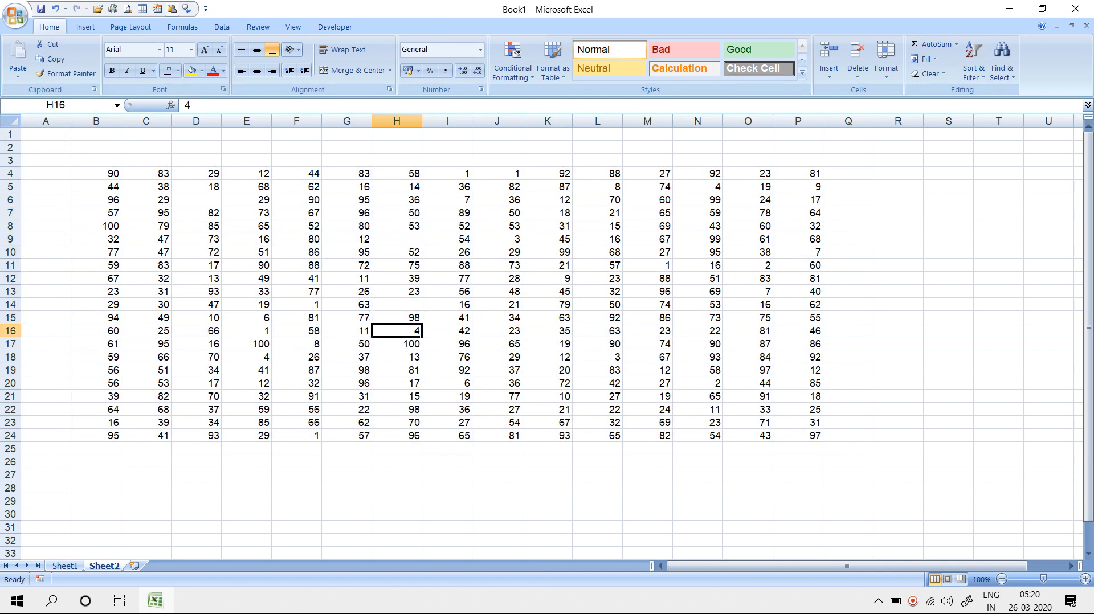
key(Down)
key(Down)
key(Down)
key(Down)
key(Delete)
Step: Clear the contents of cells M20 and O20 in the random number table
key(Right)
key(Right)
key(Right)
key(Right)
key(Right)
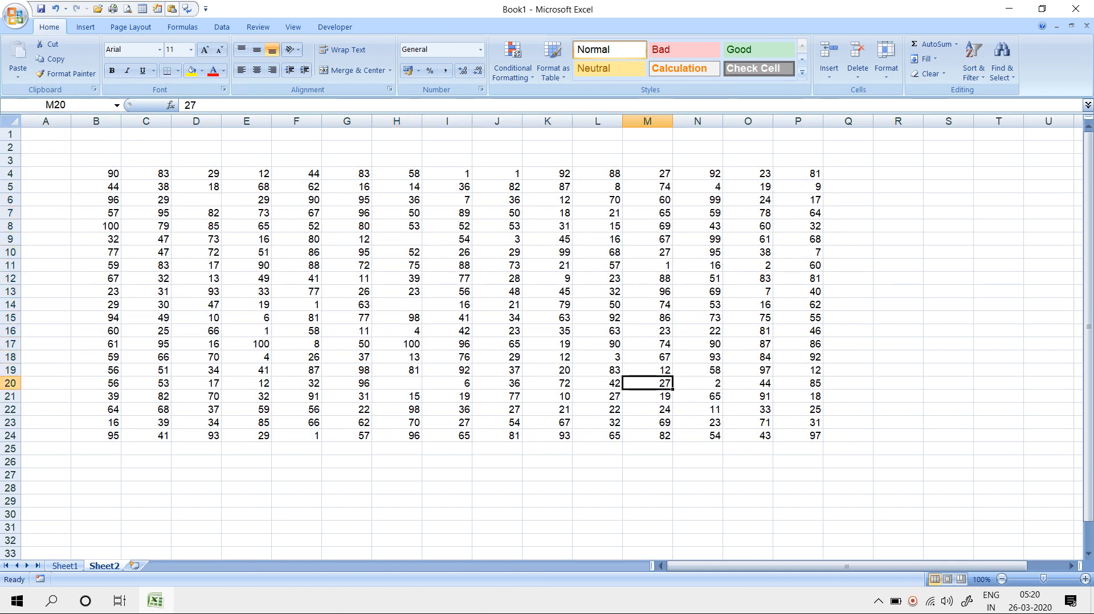
key(Delete)
key(Right)
key(Right)
key(Delete)
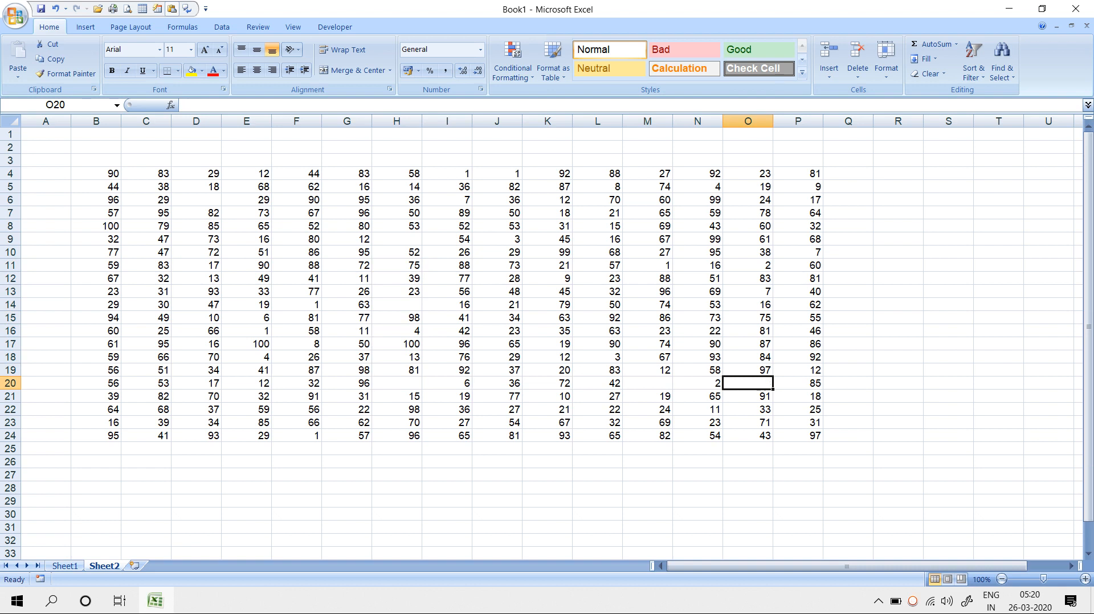
Step: Enter 0 in the blank cell D6
key(Up)
key(Up)
key(Up)
key(Up)
key(Up)
key(Up)
key(Up)
key(Up)
key(Up)
key(Left)
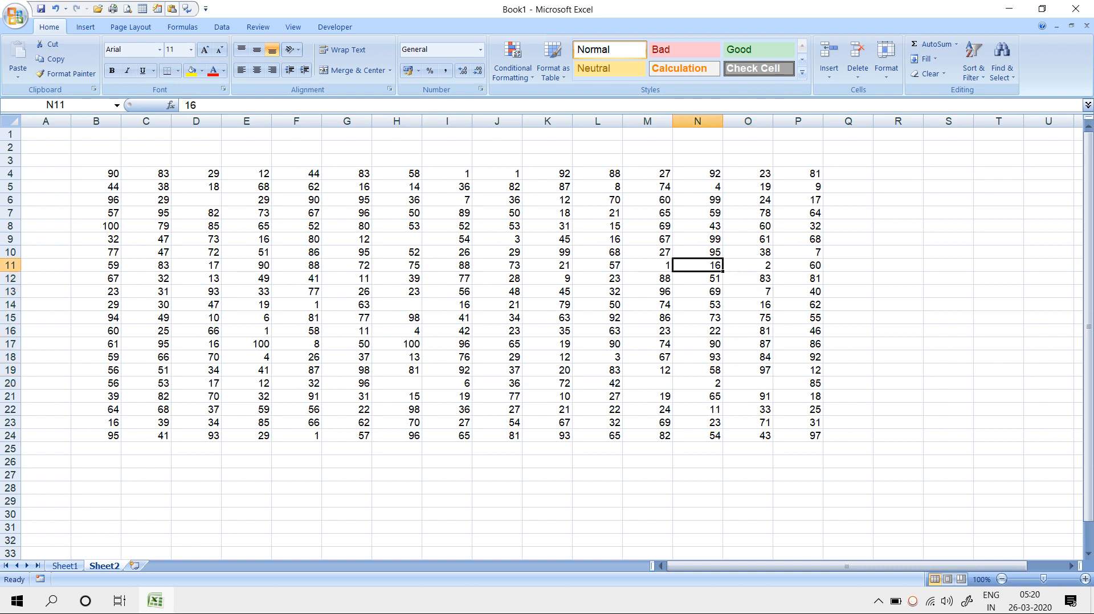
key(Left)
key(Left)
key(Left)
key(Left)
key(Left)
key(Left)
key(Left)
key(Left)
key(Up)
key(Up)
key(Up)
key(Up)
key(Left)
key(Left)
key(Up)
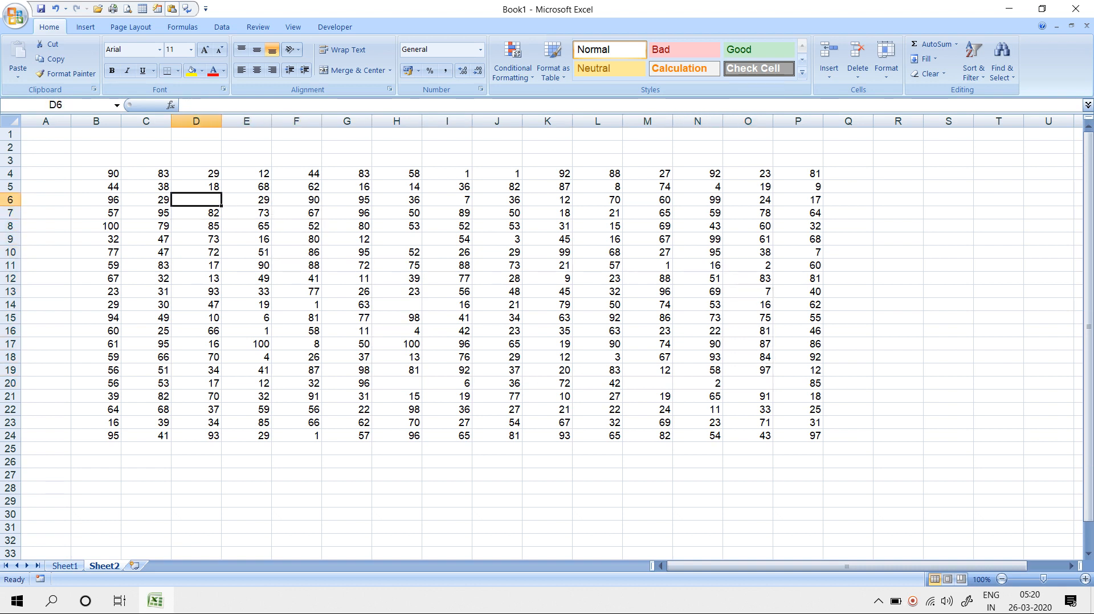
text(0)
key(Return)
Step: Enter 0 in the blank cell H14
key(Down)
key(Down)
key(Down)
key(Down)
key(Right)
key(Right)
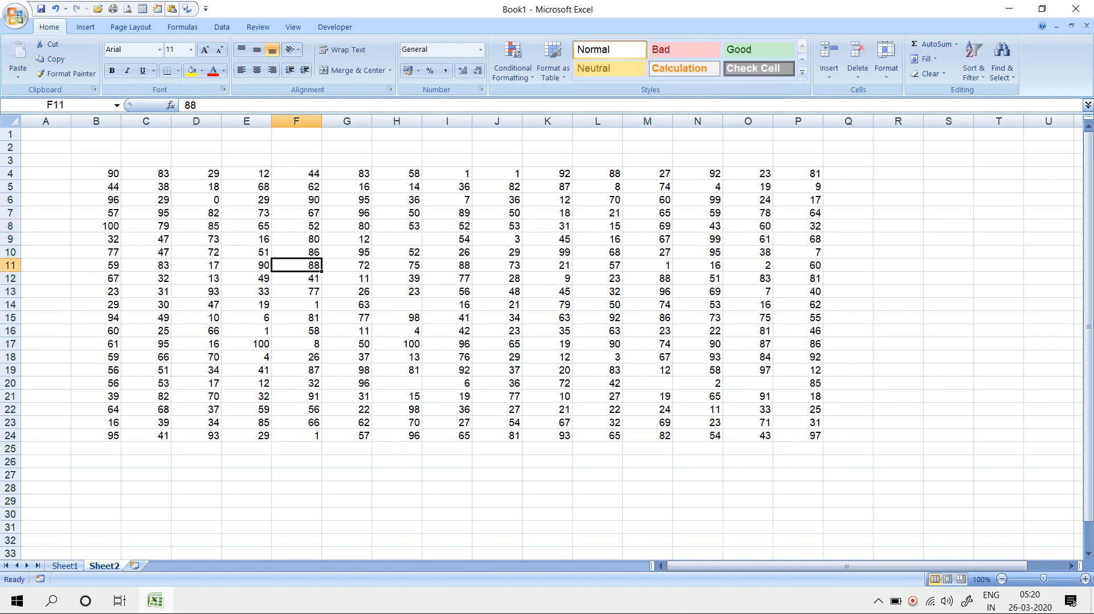
key(Right)
key(Down)
key(Down)
key(Down)
key(Right)
text(0)
key(Return)
Step: Enter 0 in the blank cell H20
key(Down)
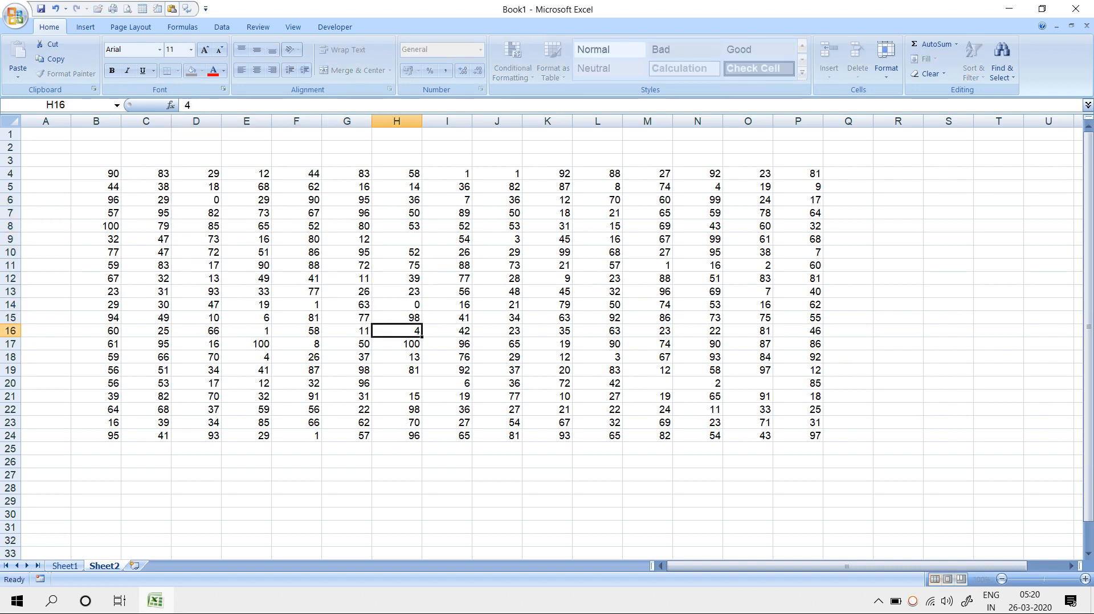
key(Down)
key(Down)
key(Down)
key(Down)
text(0)
key(Right)
Step: Enter 0 in the blank cell M20
key(Right)
key(Right)
key(Right)
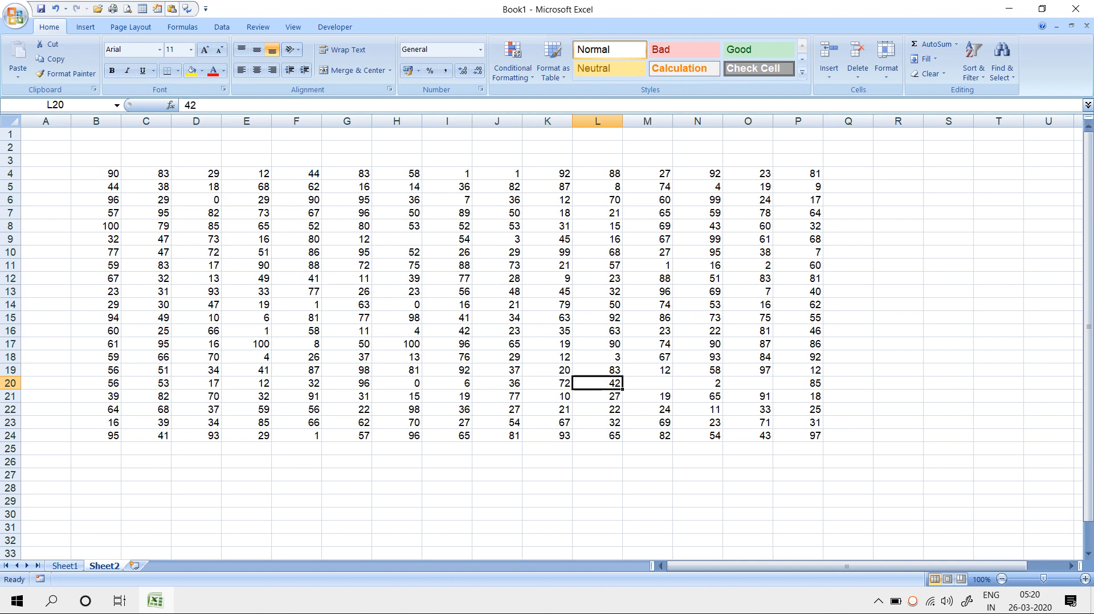
key(Right)
text(0)
key(Down)
Step: Enter 0 in the blank cell O20
key(Down)
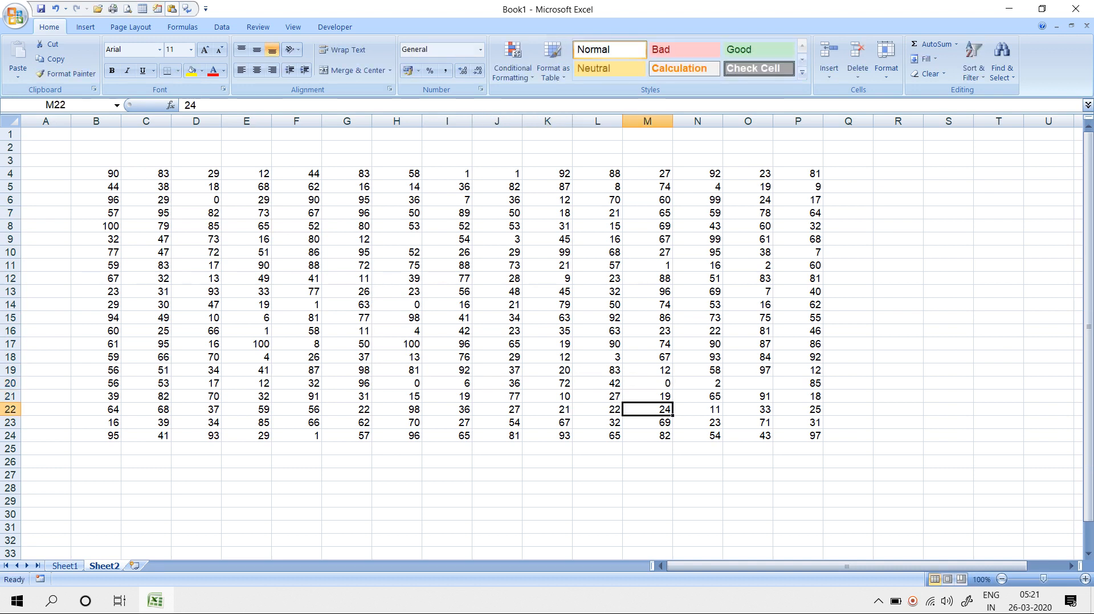
key(Up)
key(Up)
key(Right)
key(Right)
text(0)
key(Up)
Step: Replace the value in cell O12 with 0
key(Up)
key(Up)
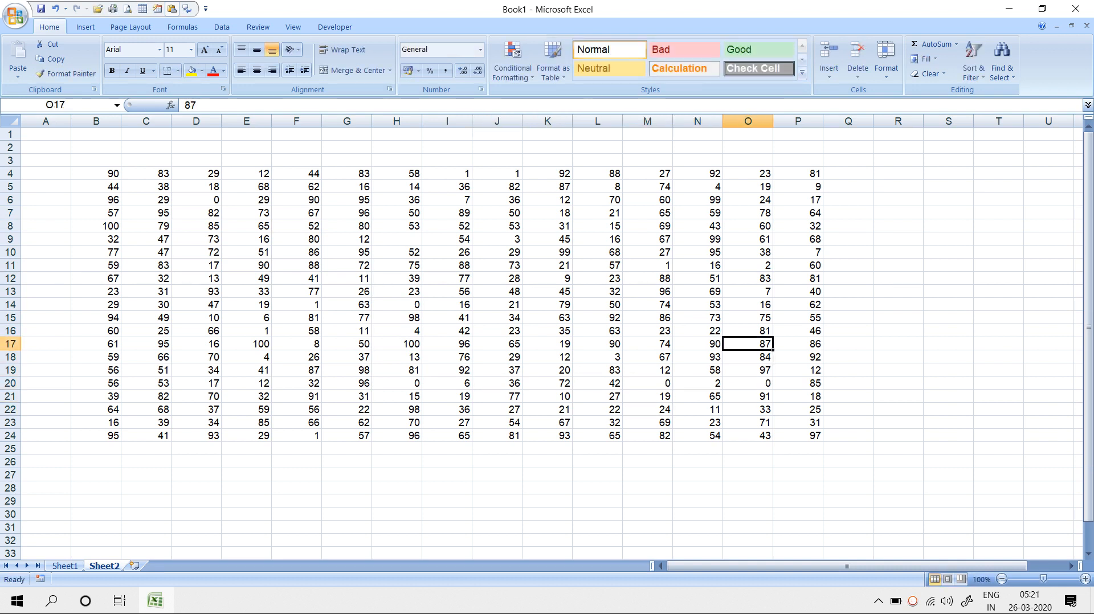
key(Up)
key(Up)
key(Up)
key(Up)
key(Up)
text(0)
key(Down)
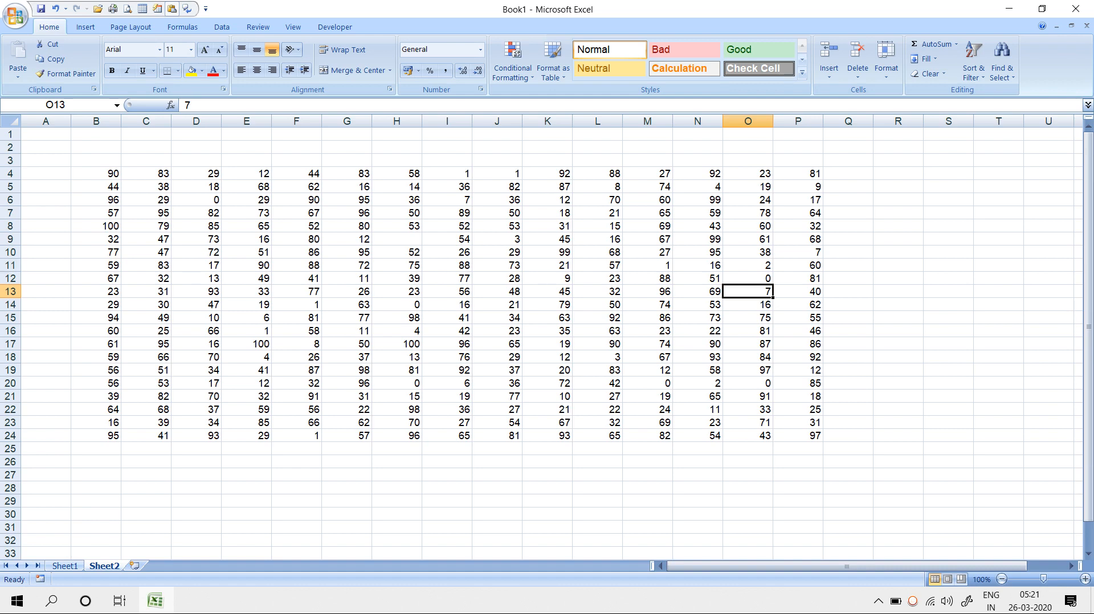
Step: Format B4:P24 as Accounting with the currency symbol set to None, and check the zero value in H14
drag(96, 173, 814, 437)
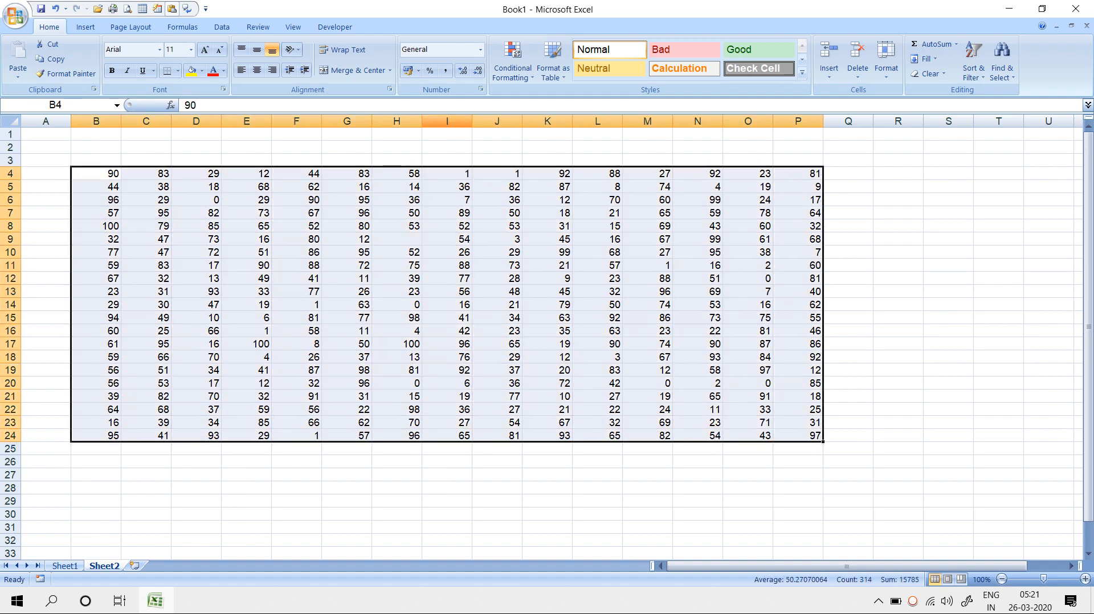
click(480, 89)
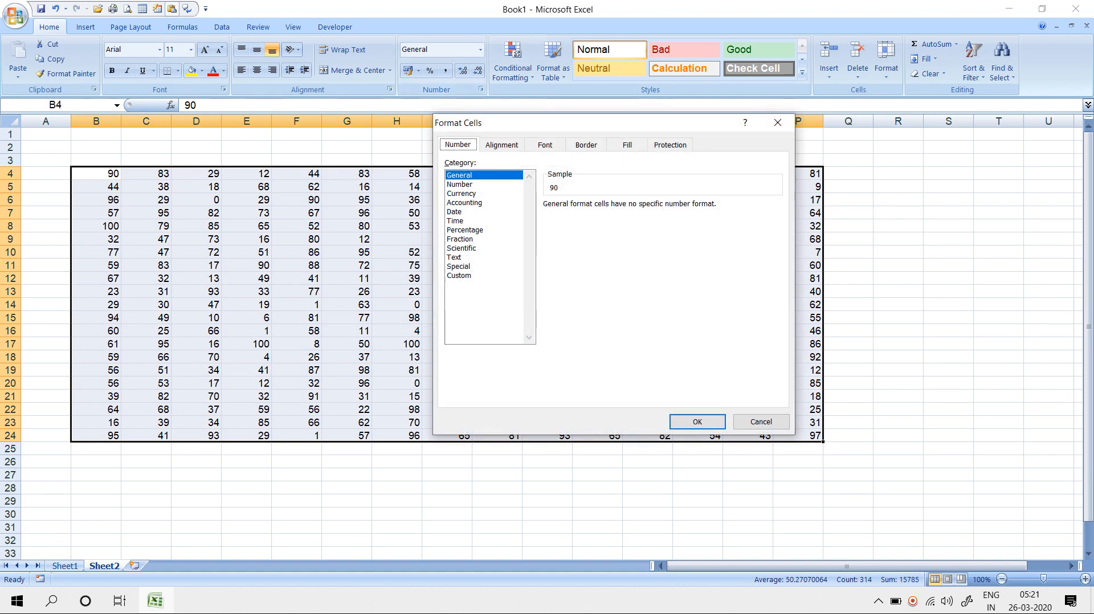
click(480, 203)
click(776, 222)
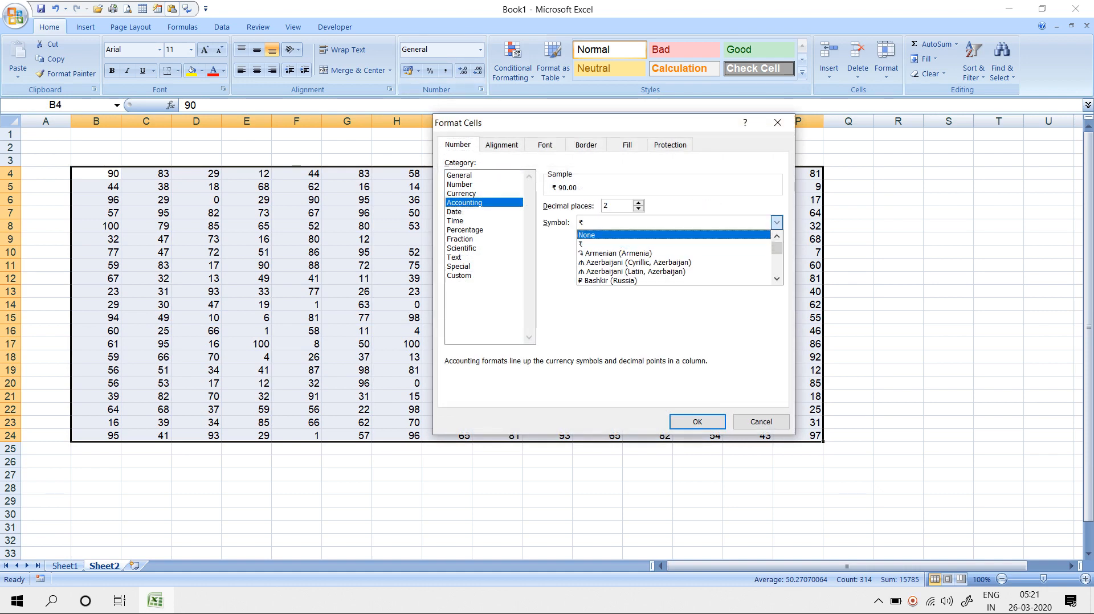
click(626, 234)
key(Return)
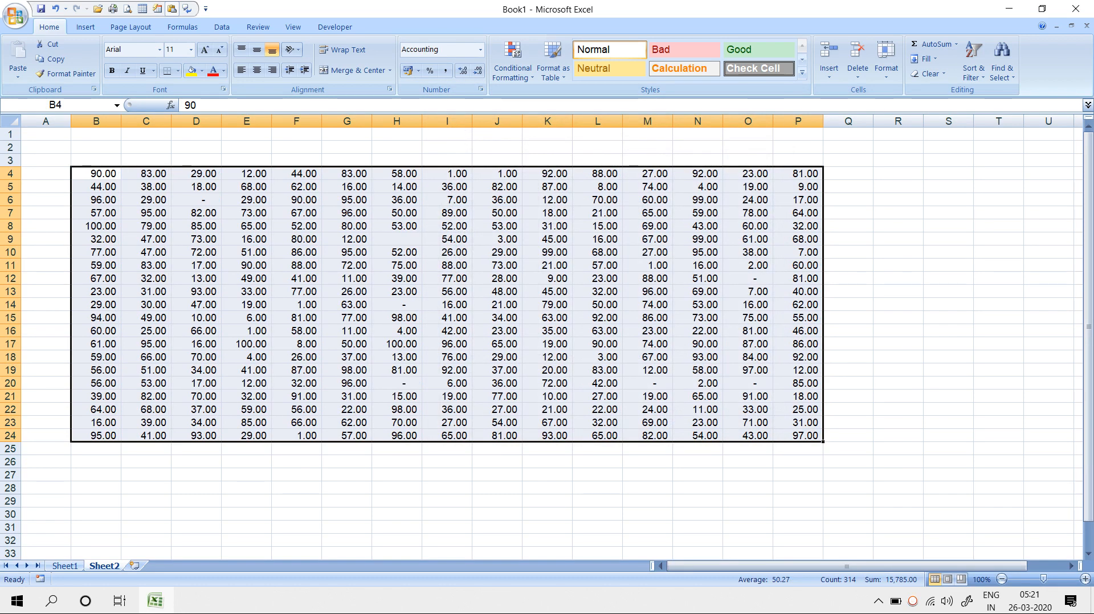
click(447, 291)
click(397, 304)
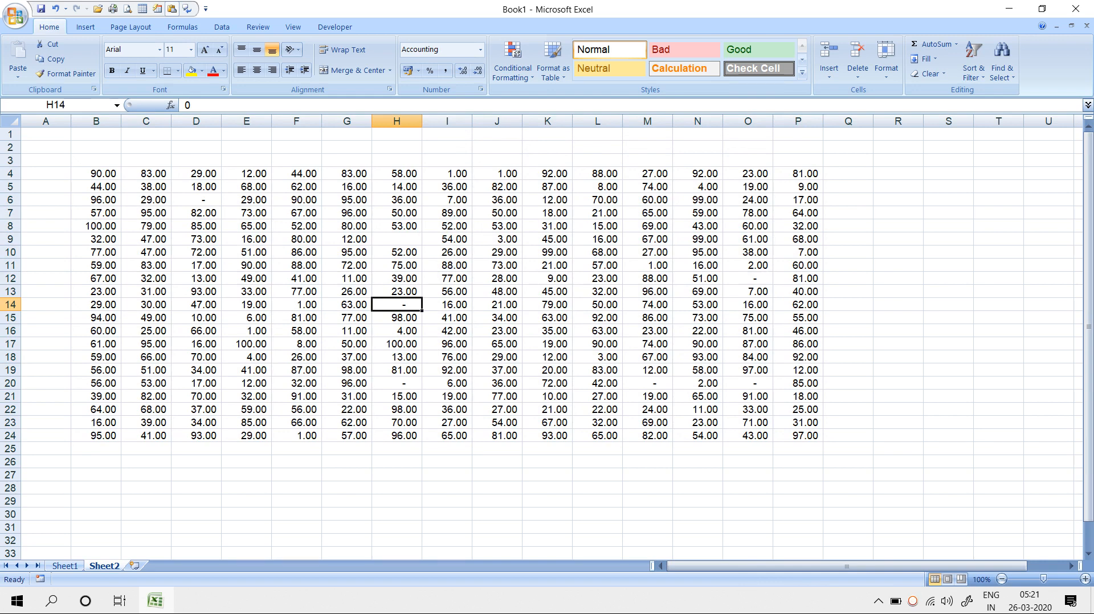
Step: Adjust the decimals of the accounting numbers in B4:P24 so that no decimal places are displayed
drag(96, 174, 798, 436)
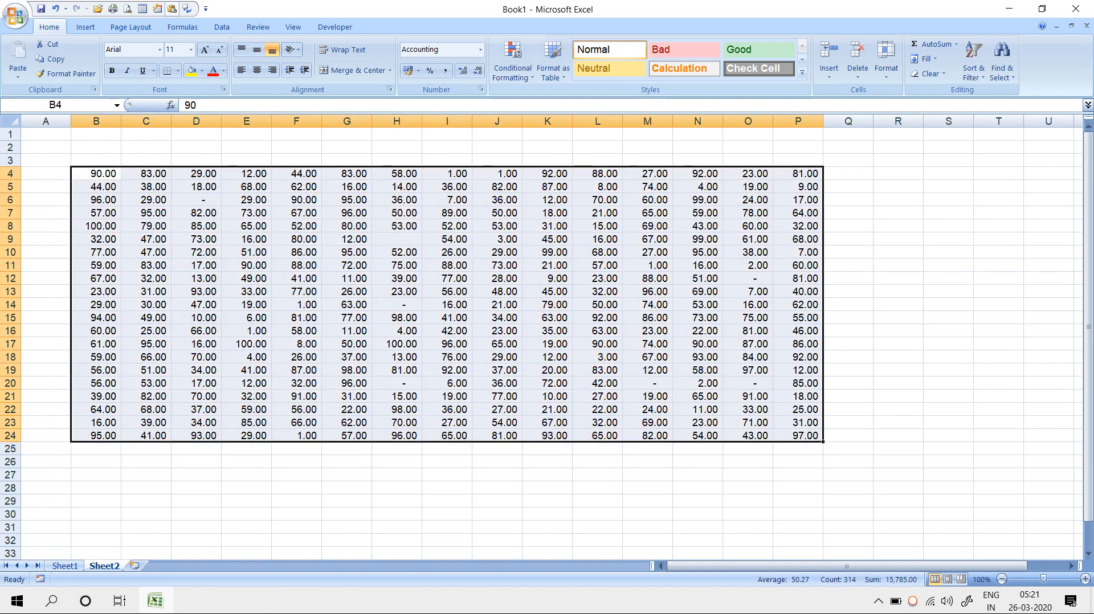
click(462, 71)
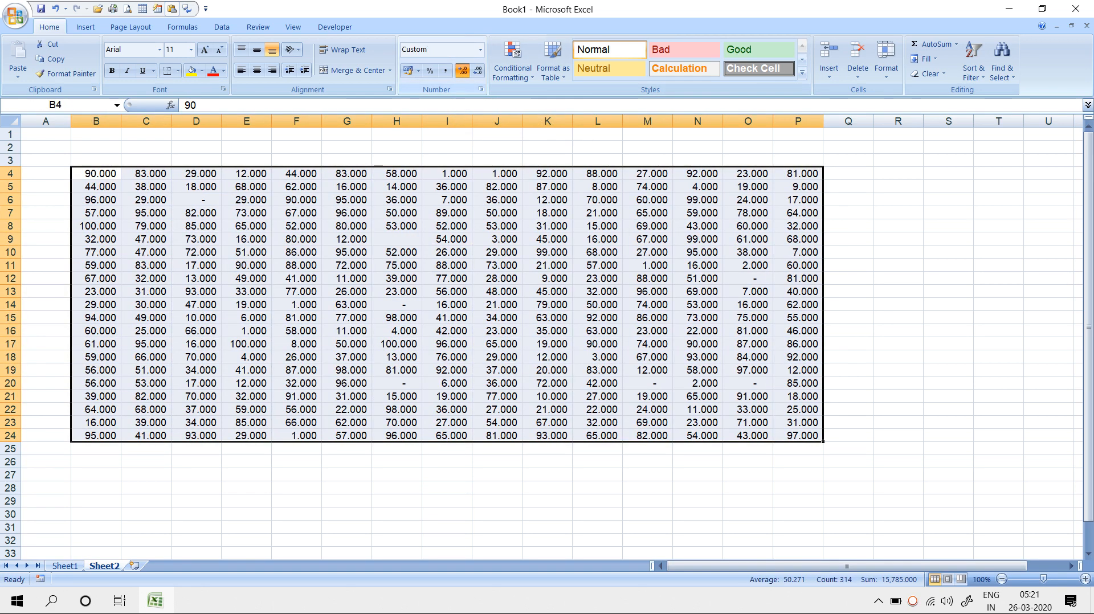
click(462, 71)
click(477, 70)
click(477, 70)
click(477, 70)
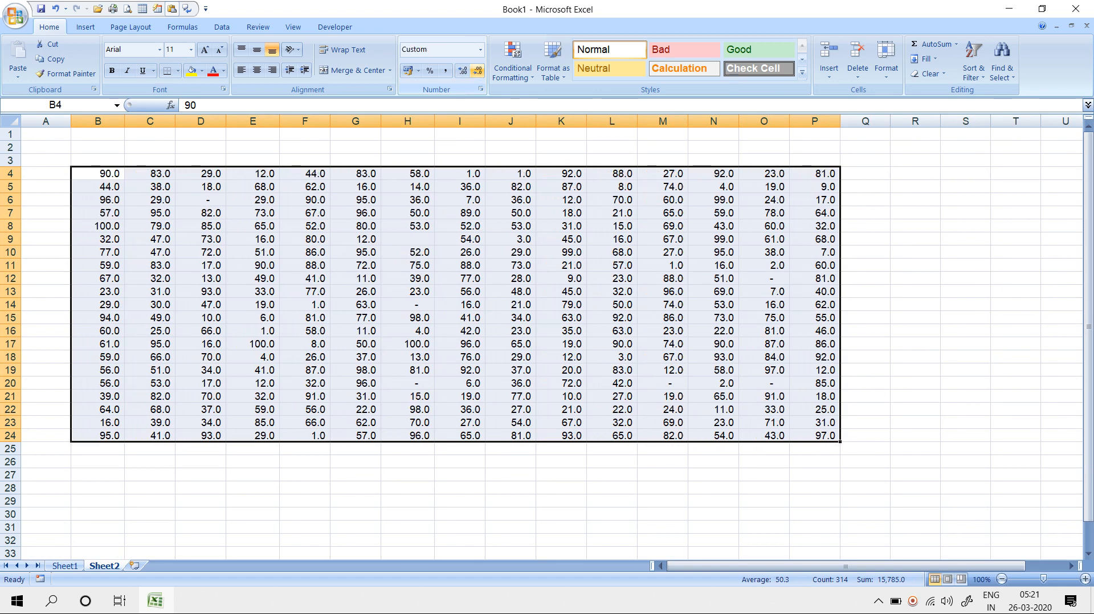
click(477, 71)
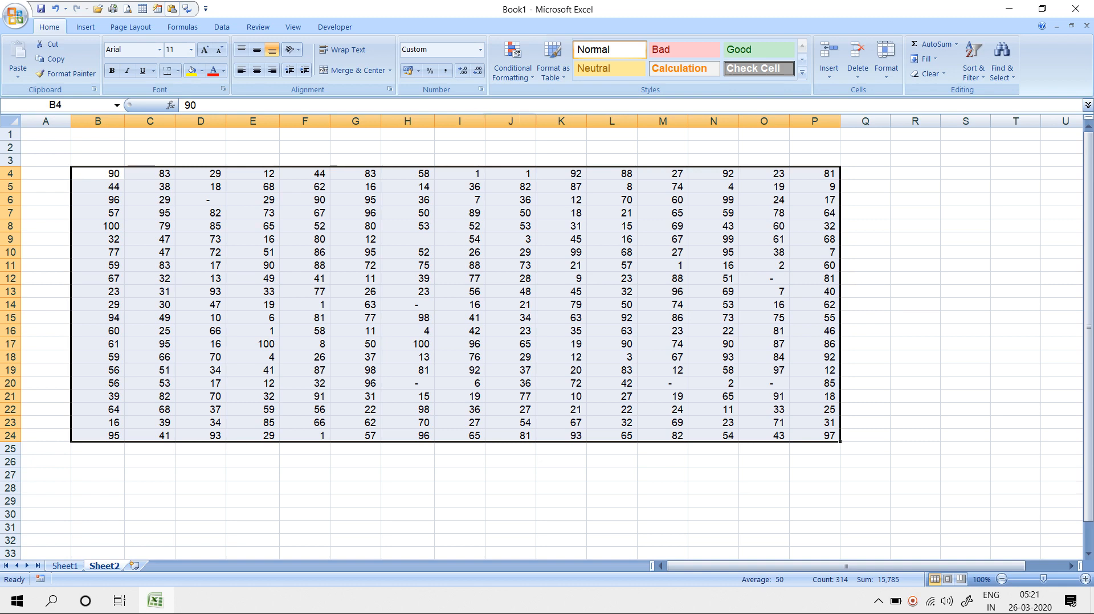
Step: Check the custom number format code of cell D6 in the Format Cells dialog without applying changes
click(201, 199)
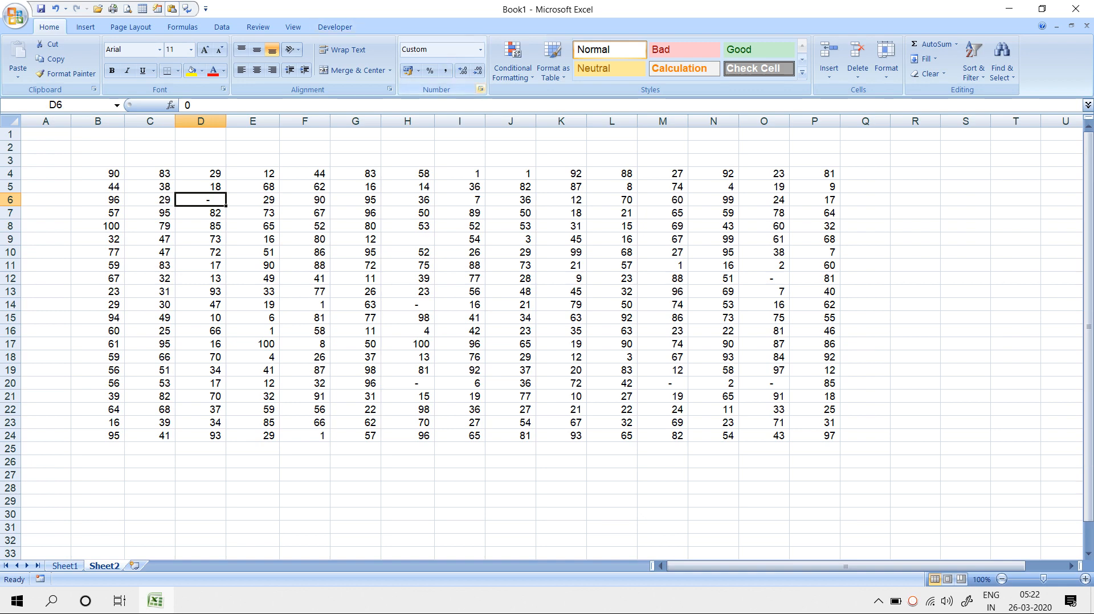
click(480, 90)
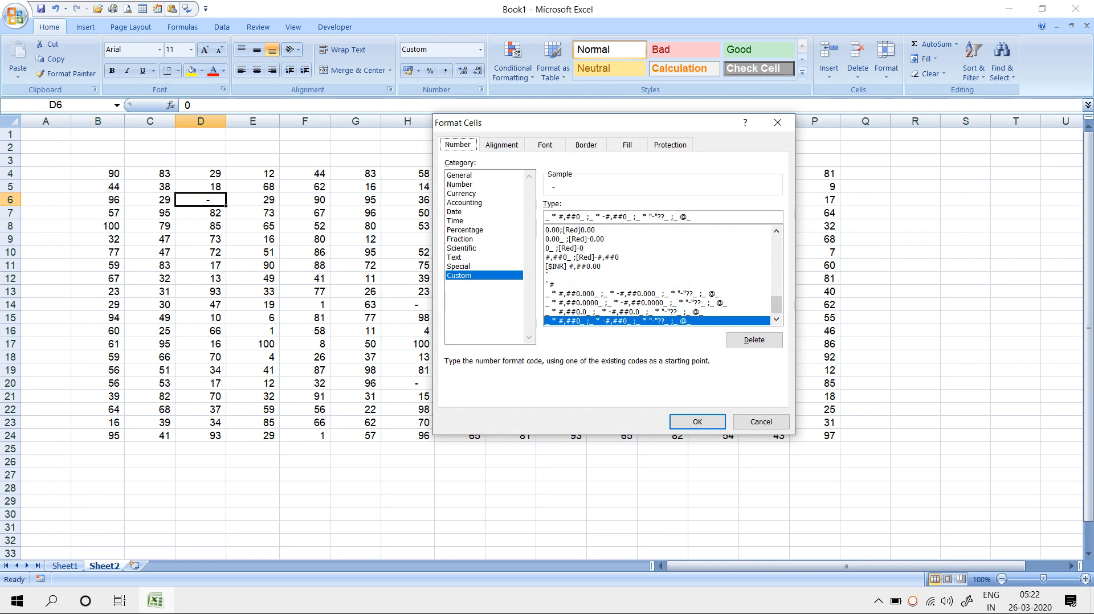
click(454, 212)
key(Escape)
Step: Enter the current date, 26-03-2020, in cell B36 below the number table
scroll(547, 342, down, 7)
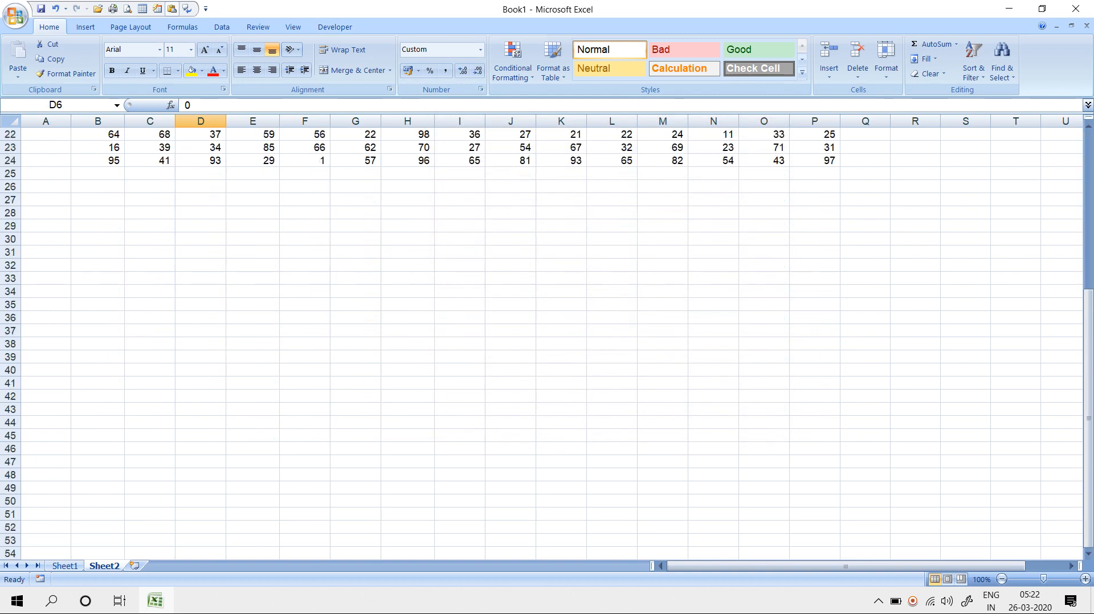
scroll(547, 341, down, 3)
click(97, 200)
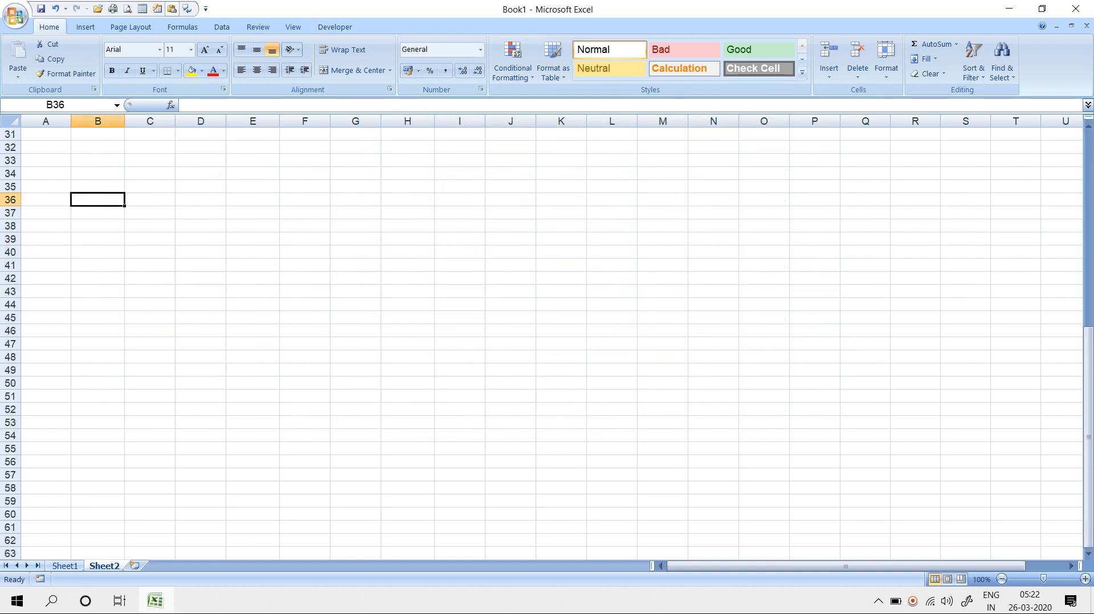
key(ctrl+semicolon)
key(Return)
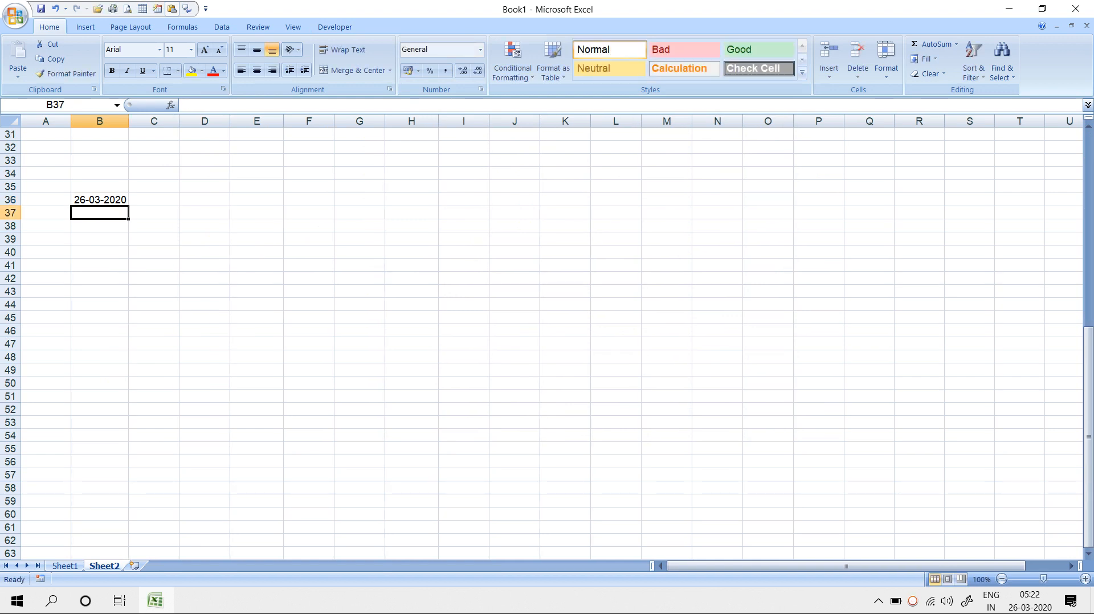
Step: Format the date in B36 with the *14 March 2001 date type
click(100, 200)
click(481, 89)
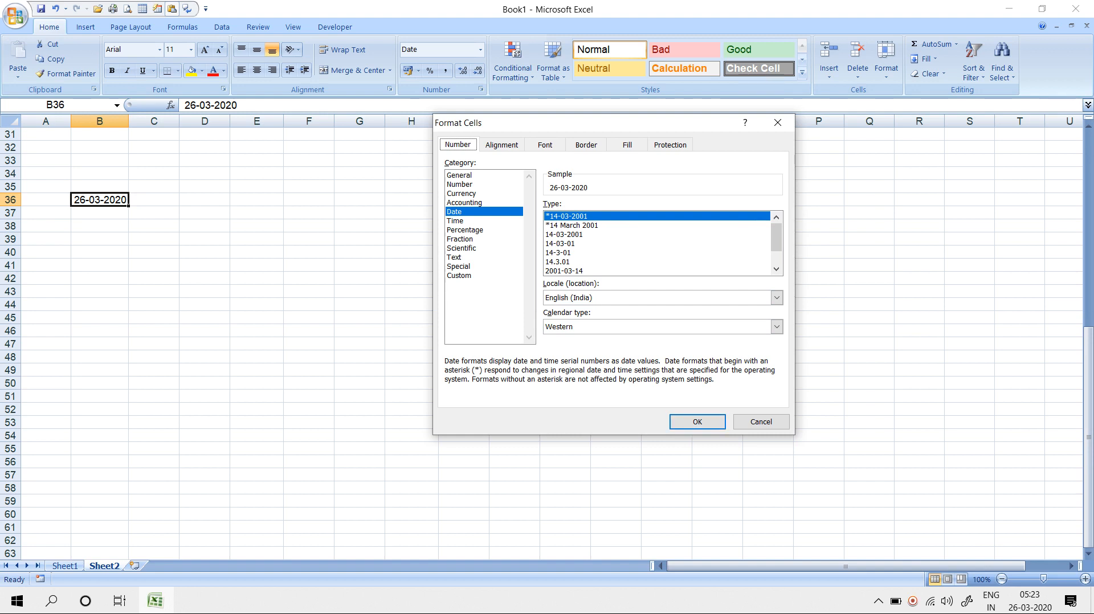
key(Return)
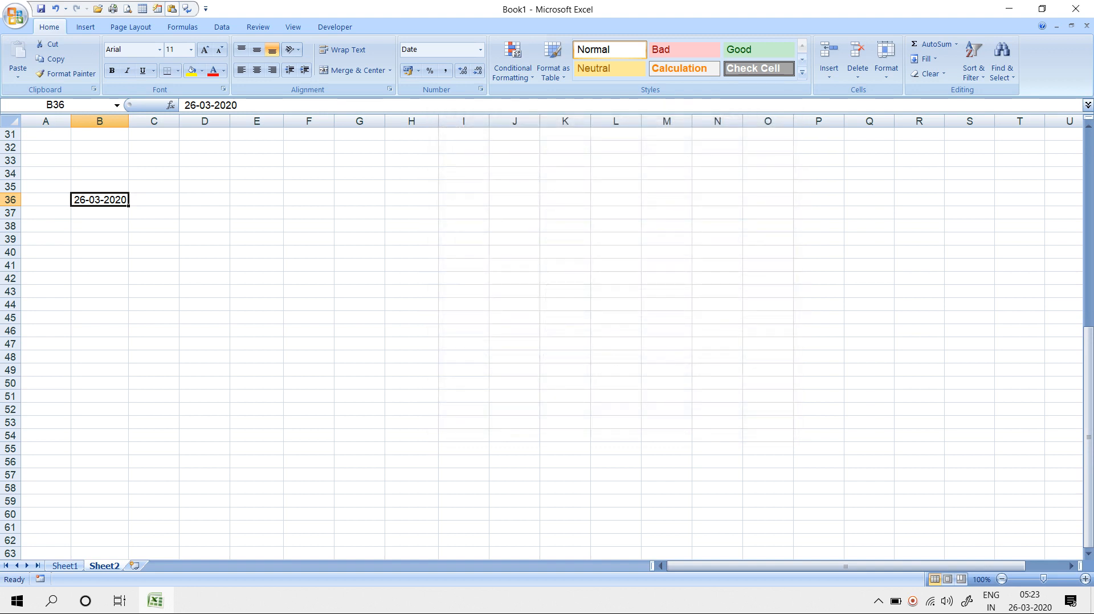
key(ctrl+1)
click(571, 226)
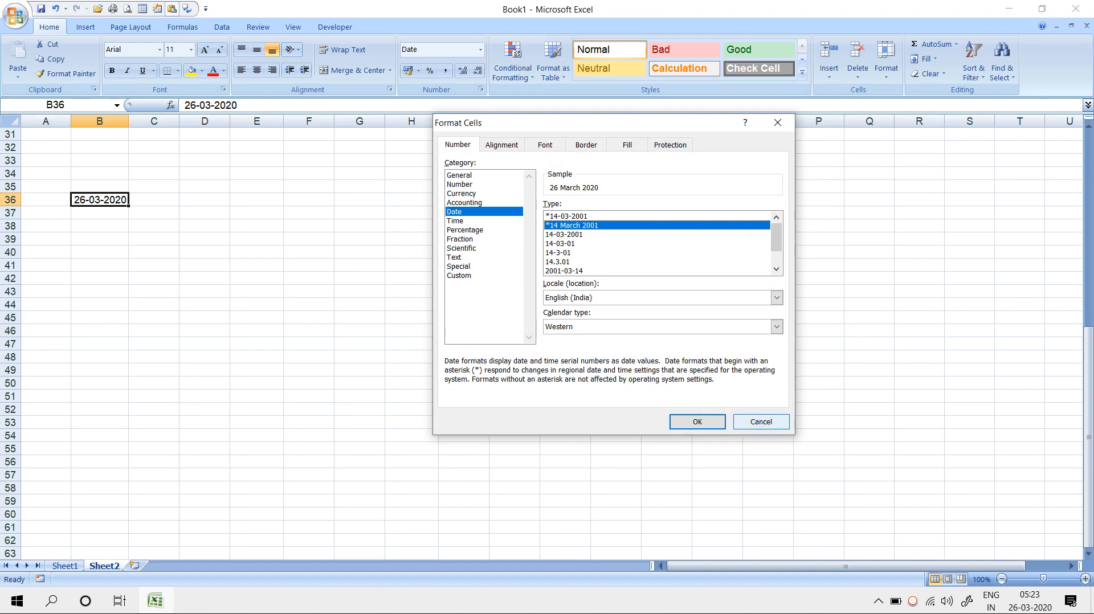
click(698, 422)
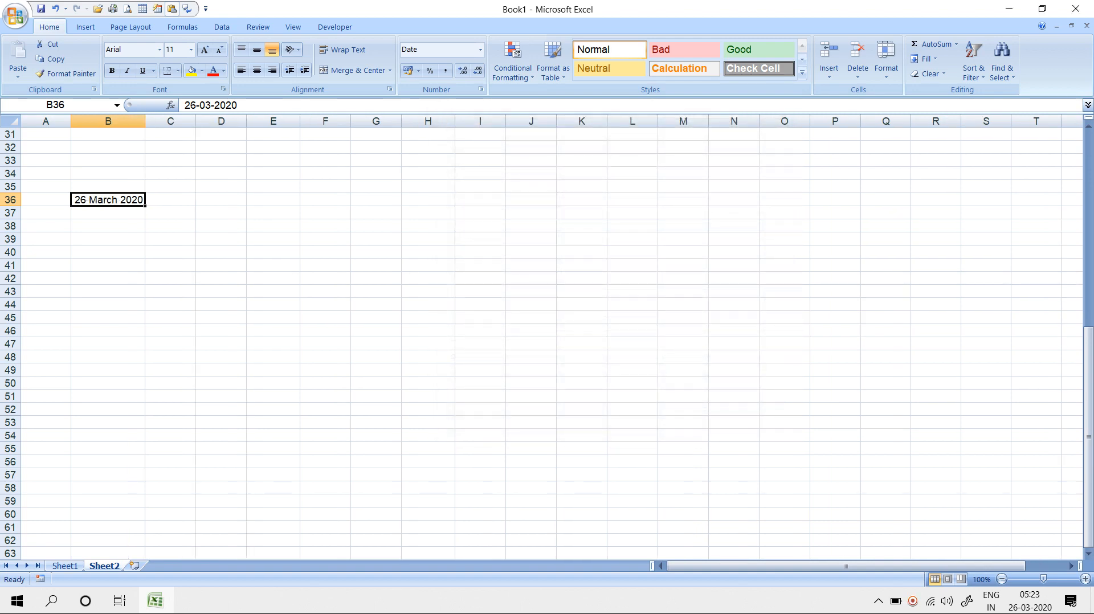
Step: Change the date format of B36 to the 14-03-2001 type without an asterisk
key(ctrl+1)
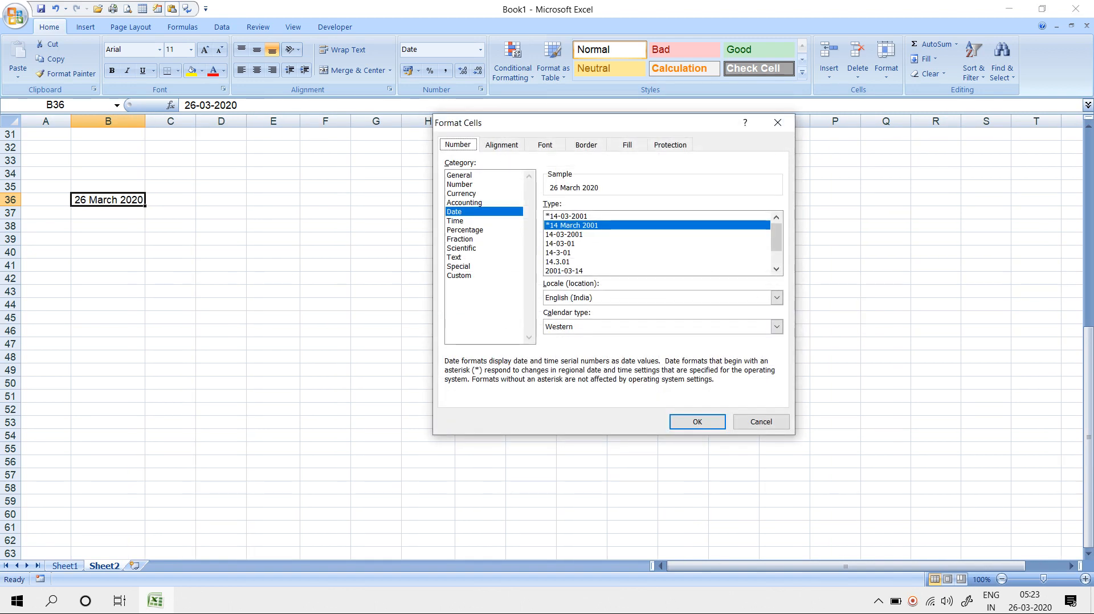
click(572, 235)
key(Return)
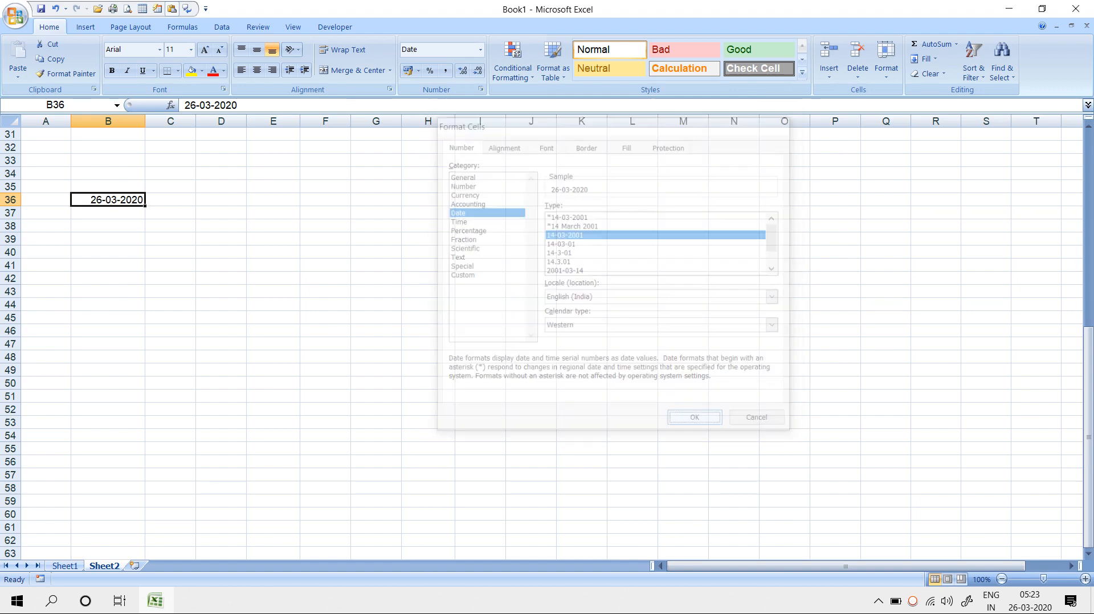
Step: Change the date format of B36 to the two-digit-year type 14-03-01
key(ctrl+1)
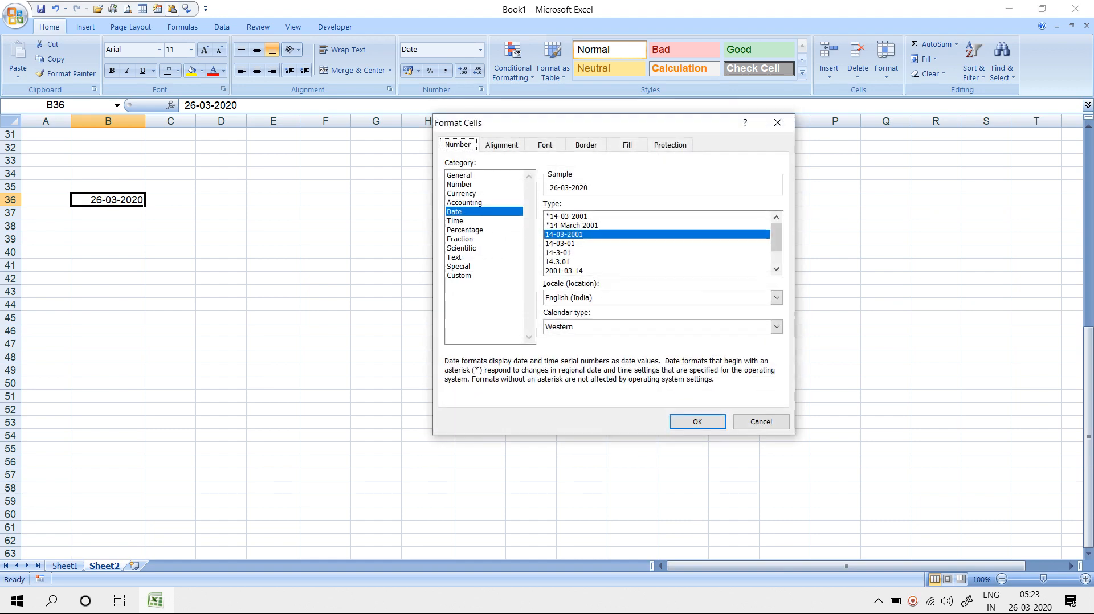
click(571, 243)
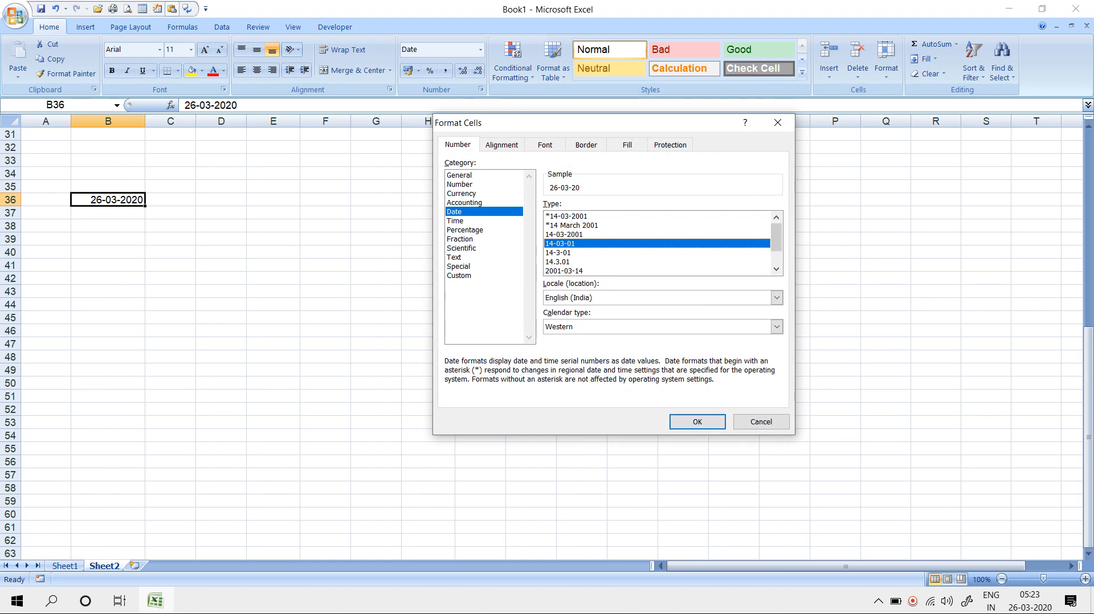
key(Return)
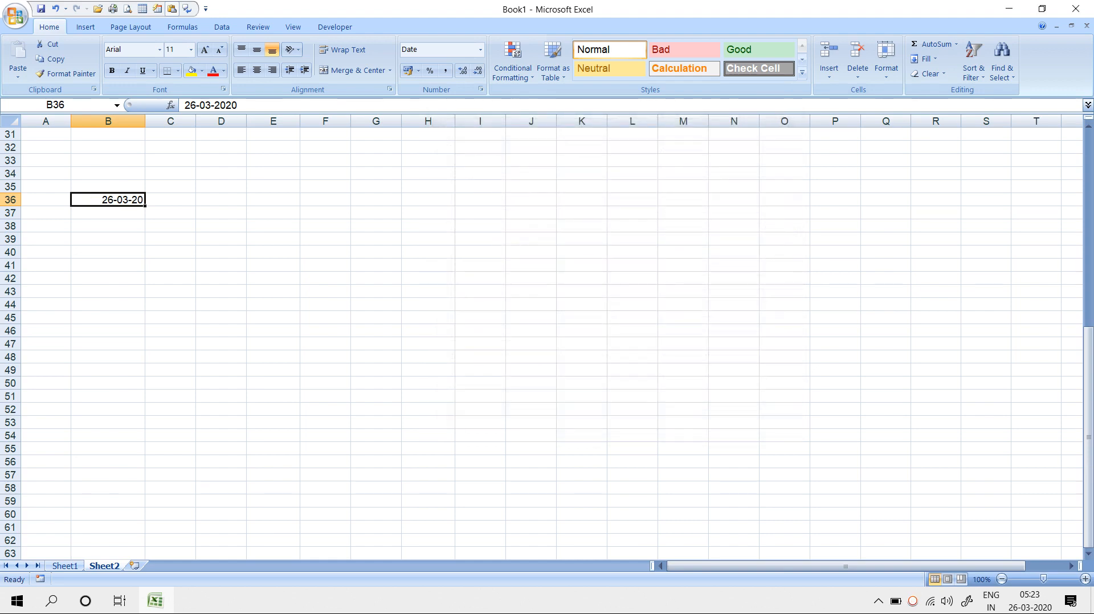
Step: Change the date format of B36 to the 2001-03-14 type
key(ctrl+1)
click(564, 271)
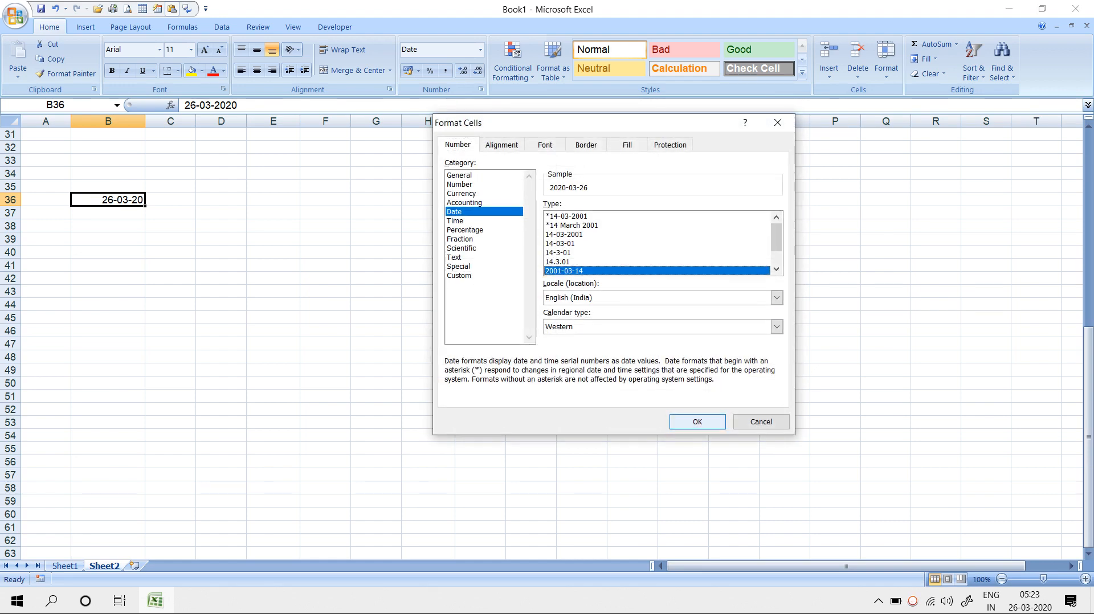
key(Return)
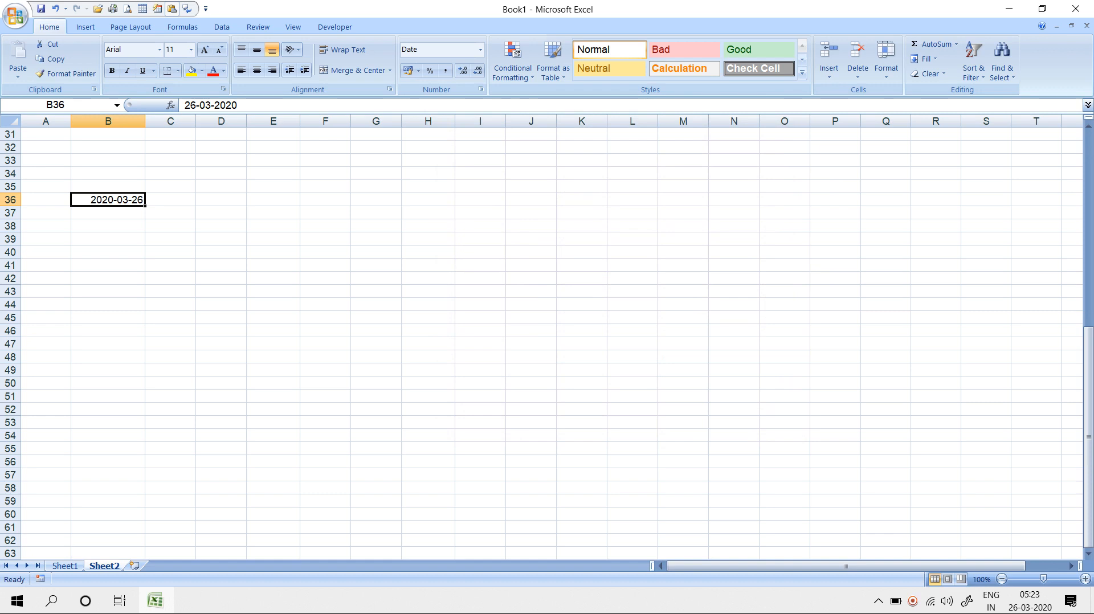
Step: Change the date format of B36 to the weekday type Wednesday, 14 March, 2001
key(ctrl+1)
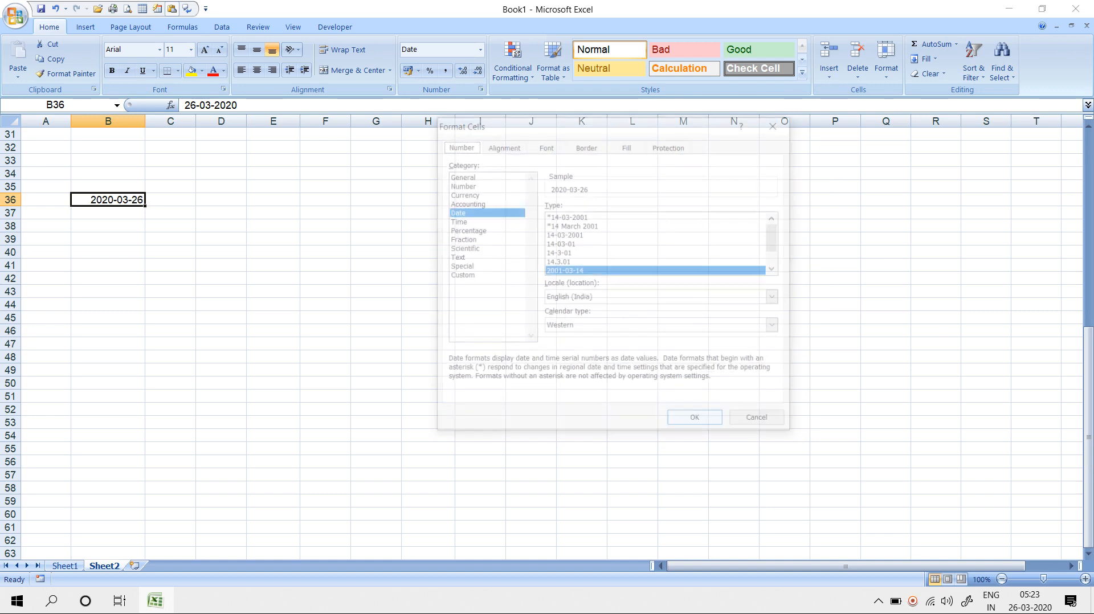
scroll(658, 243, down, 3)
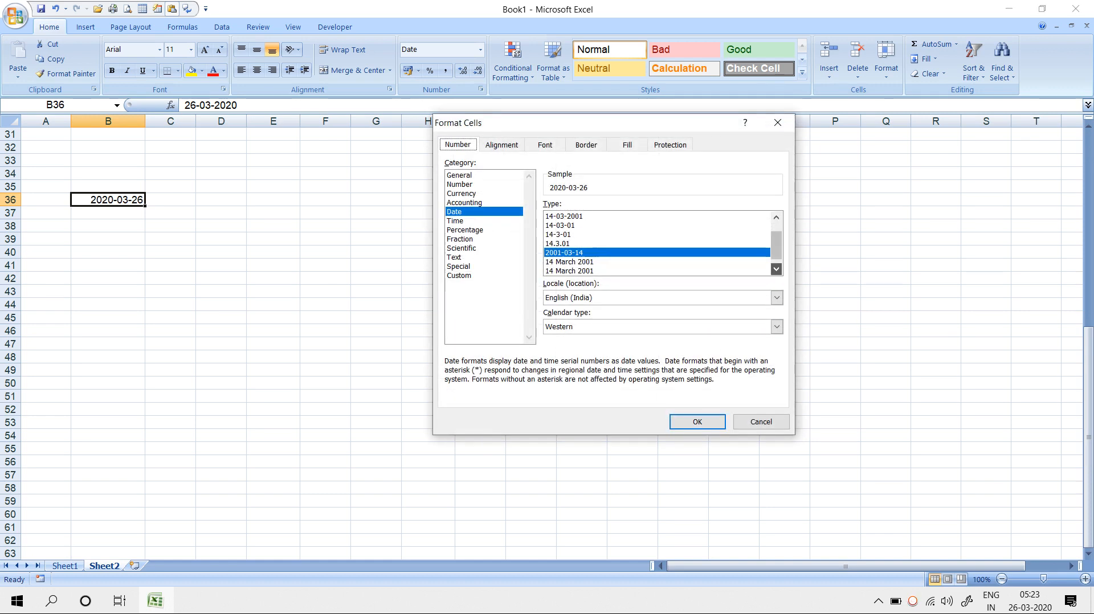
click(592, 270)
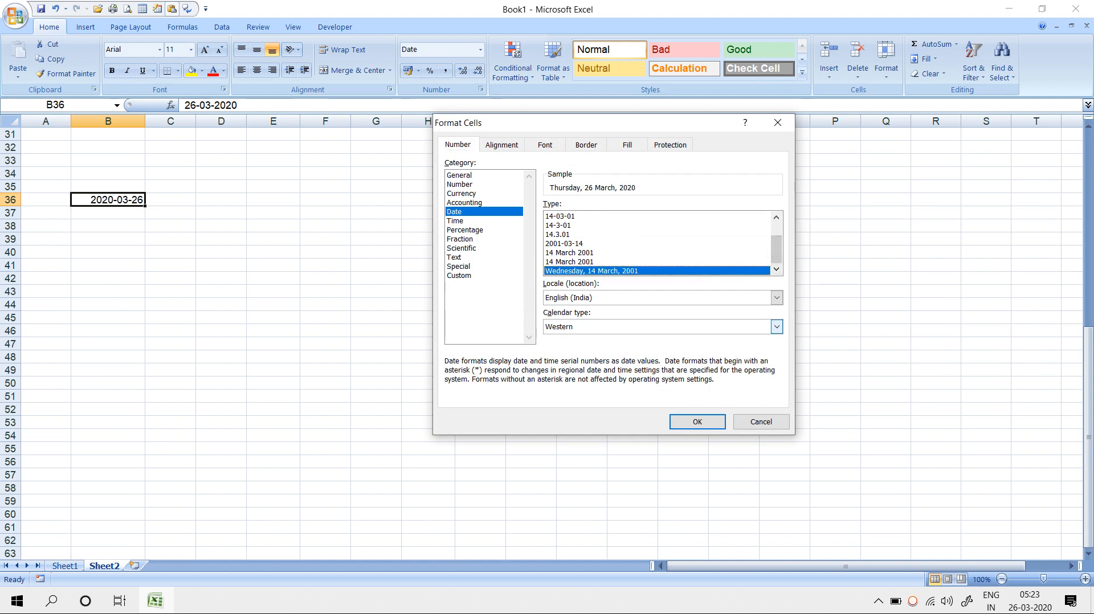
key(Return)
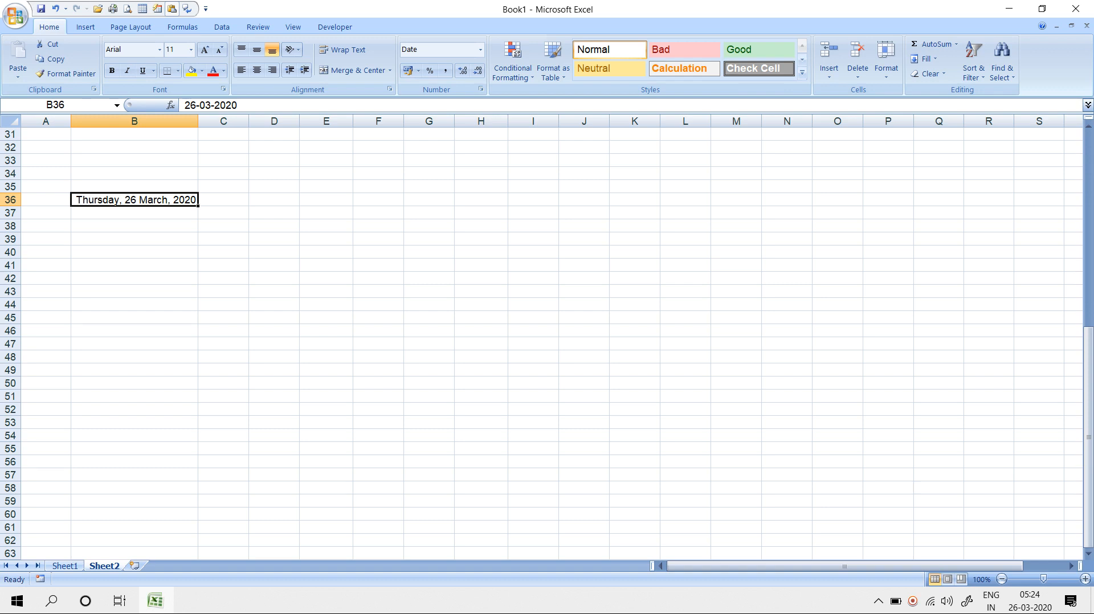
Step: Clear the date from B36 and undo the deletion
key(Delete)
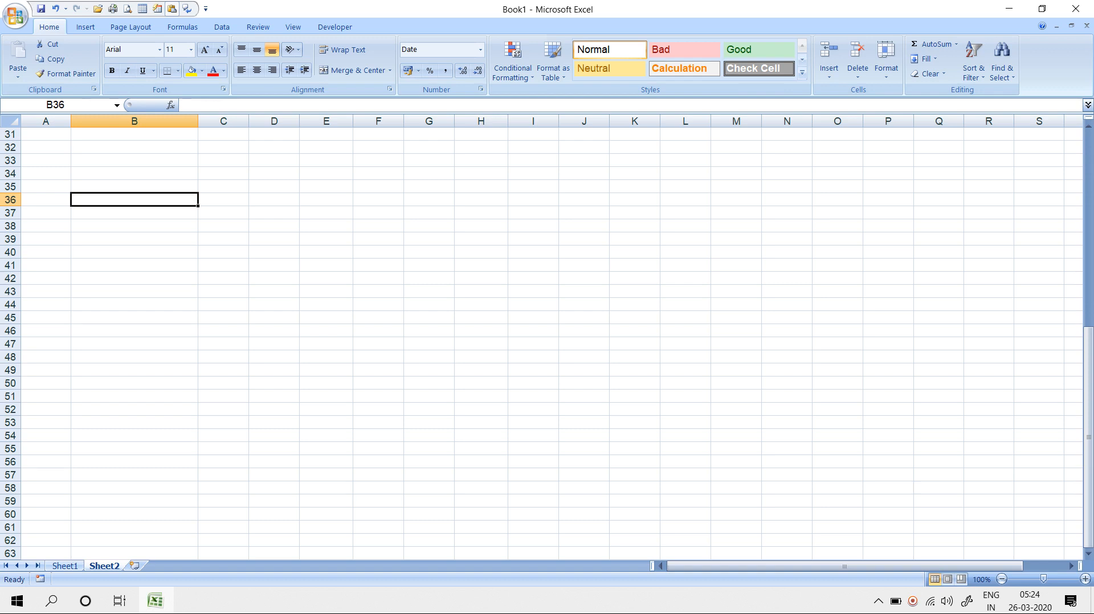
key(ctrl+z)
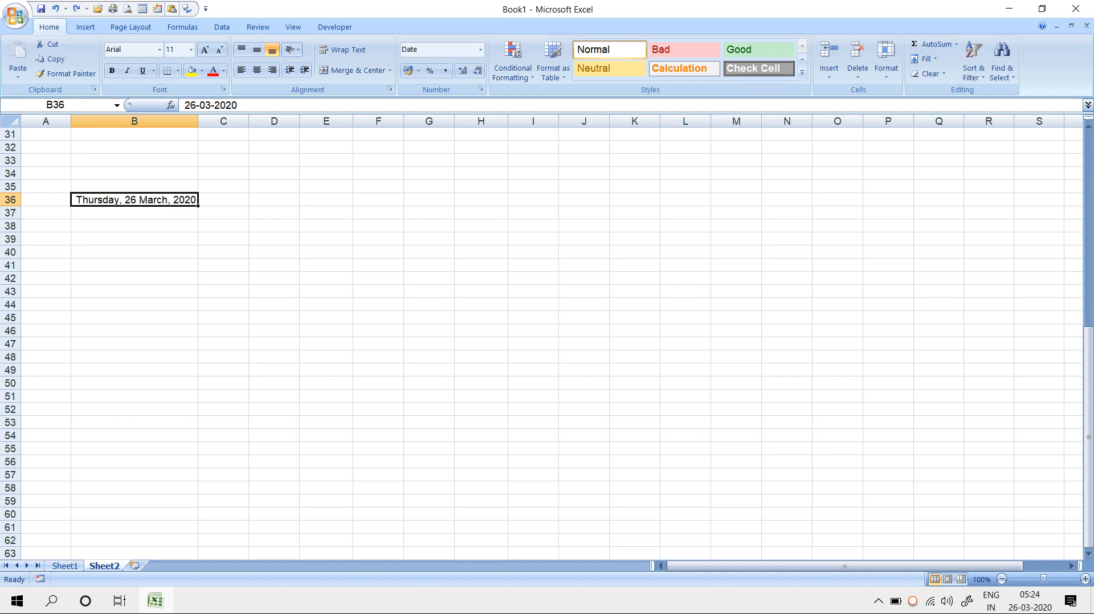
Step: Enter the current time, 05:24 PM, in cell B39 below the date
click(134, 238)
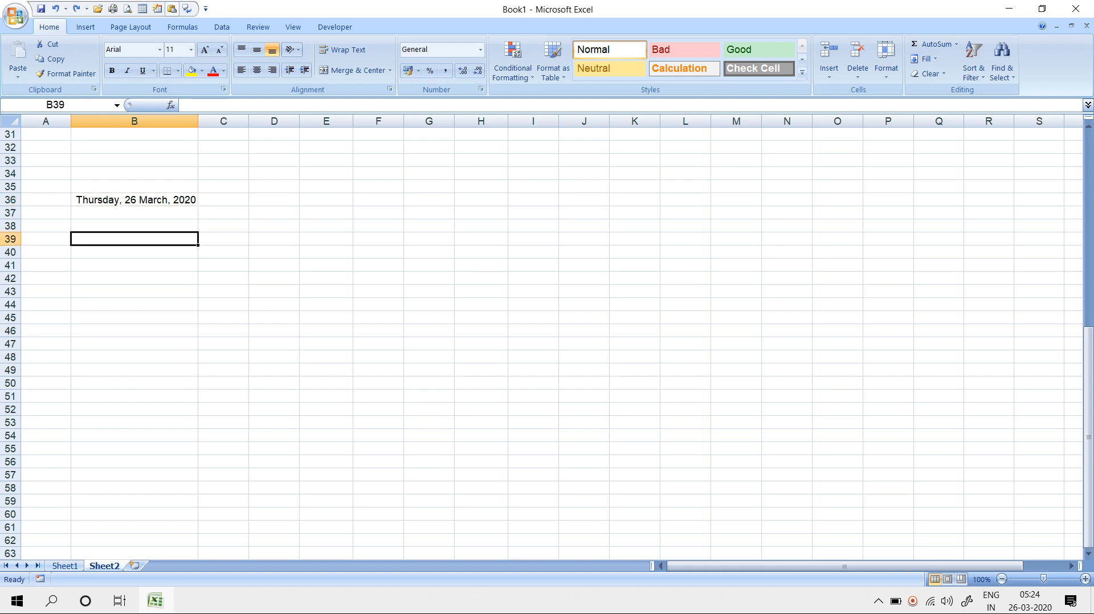
key(ctrl+shift+semicolon)
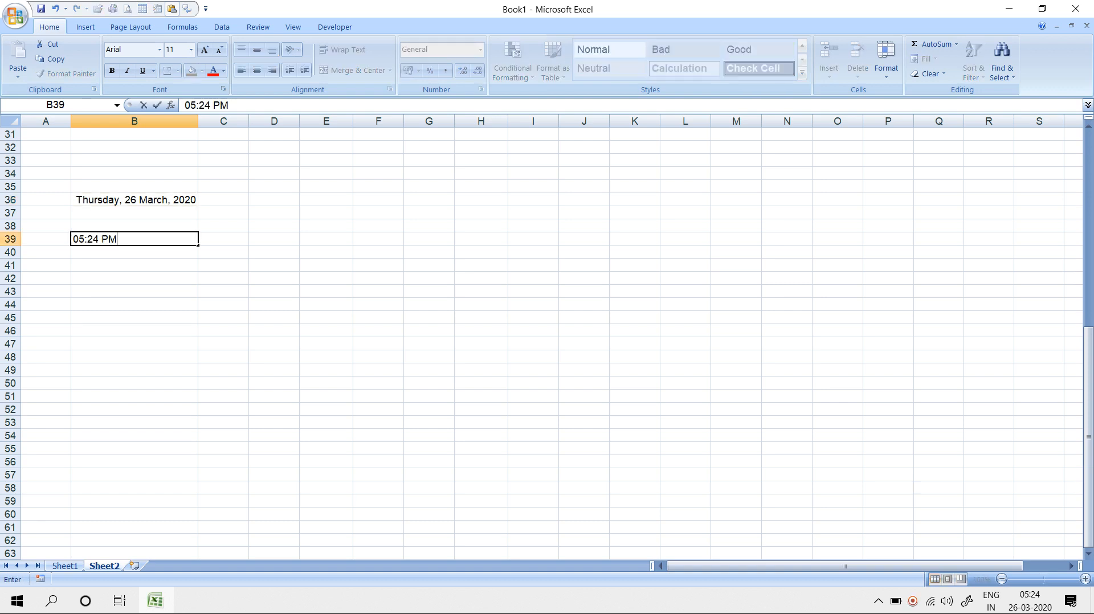
key(Return)
Step: Format the time in B39 with the *13:30:55 time type, and switch it to the 13:30:55 type without an asterisk
click(134, 239)
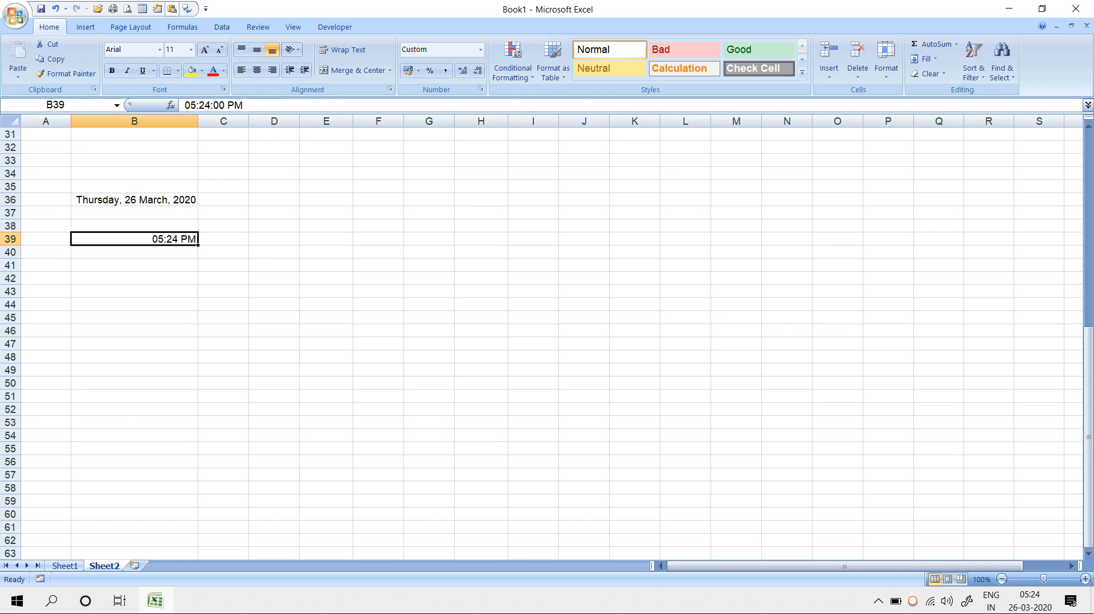
click(480, 89)
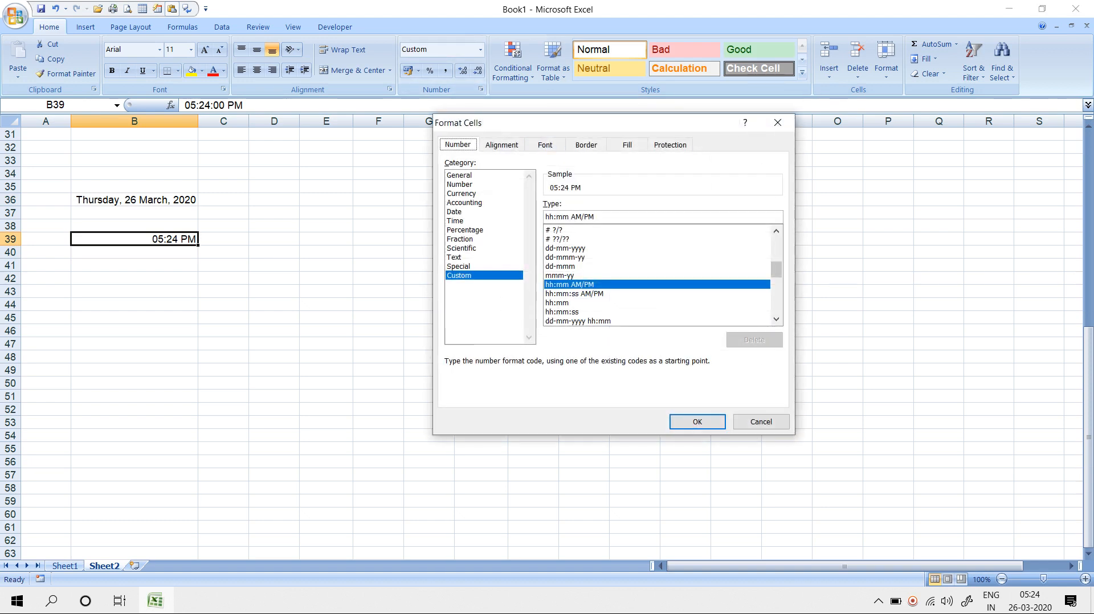
drag(776, 269, 776, 245)
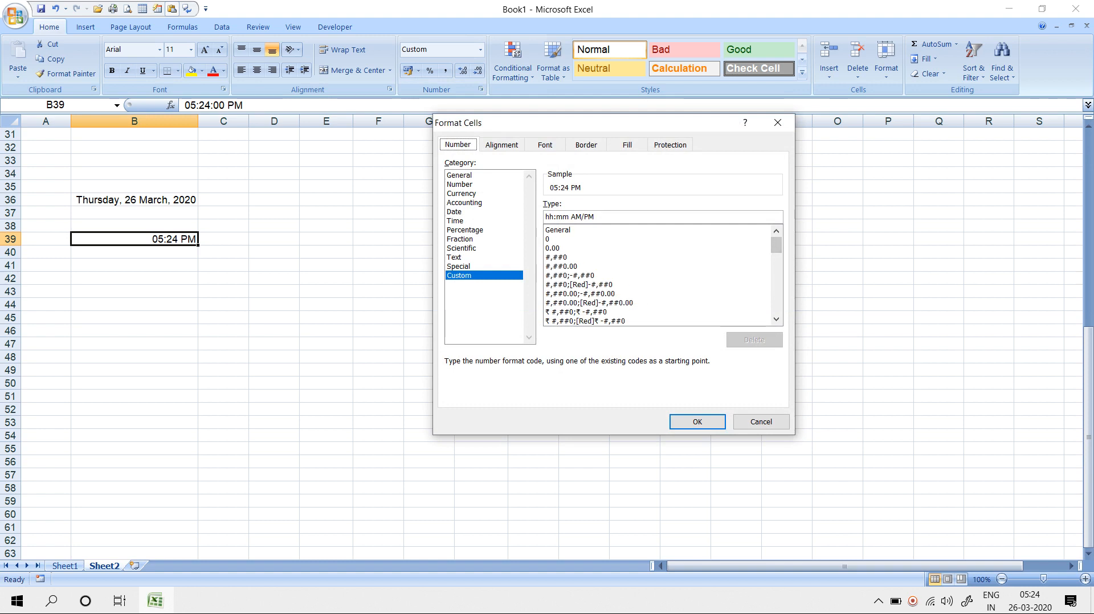
click(454, 220)
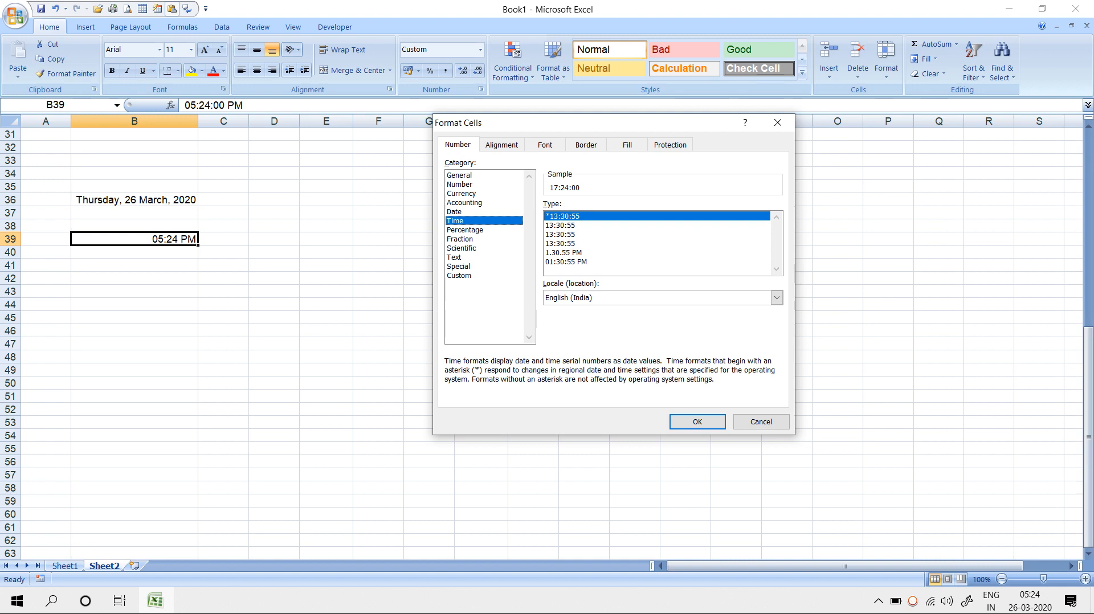
key(Return)
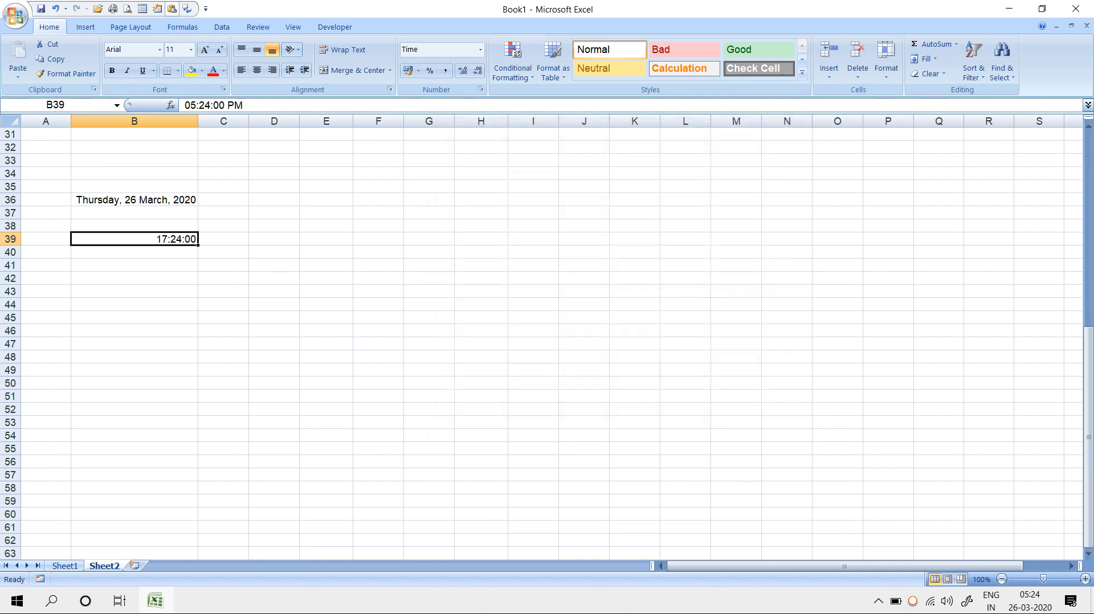
key(ctrl+1)
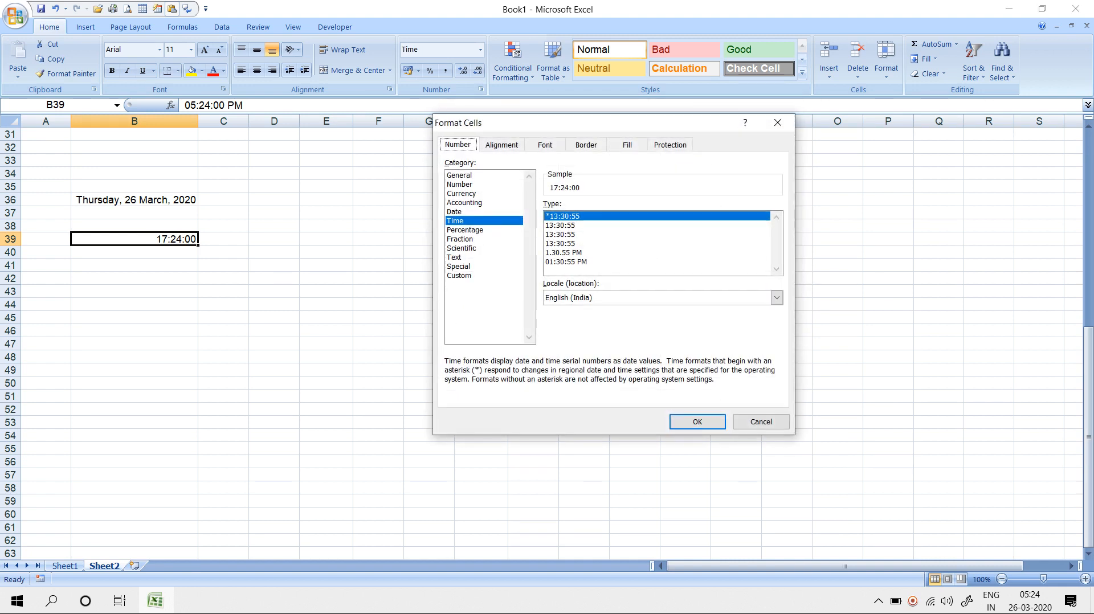
key(Return)
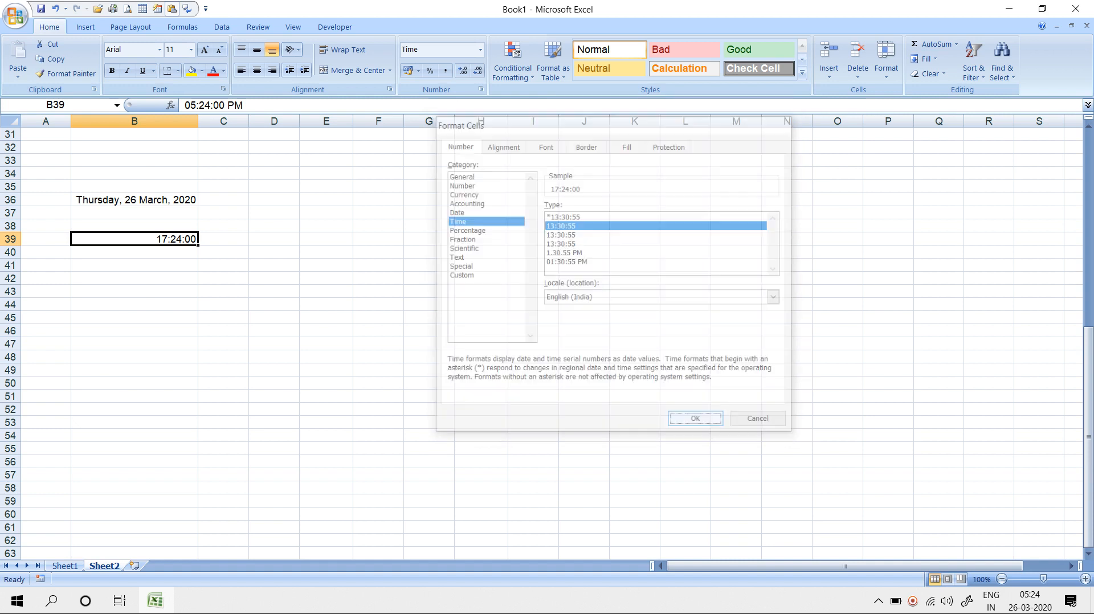
Step: Change the time format of B39 to the 01:30:55 PM type
key(ctrl+1)
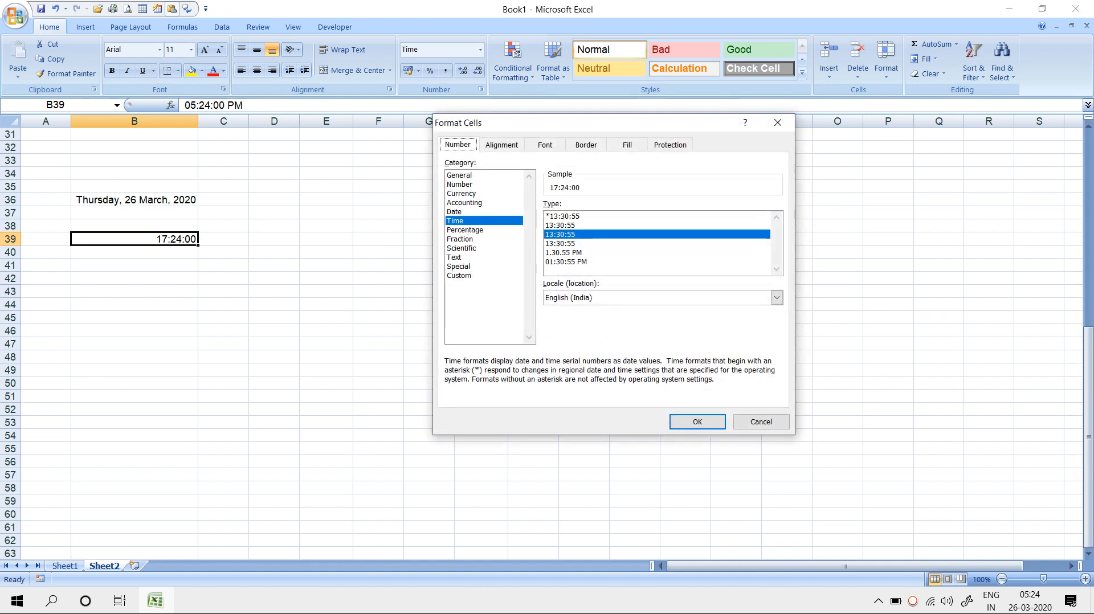
click(566, 262)
key(Return)
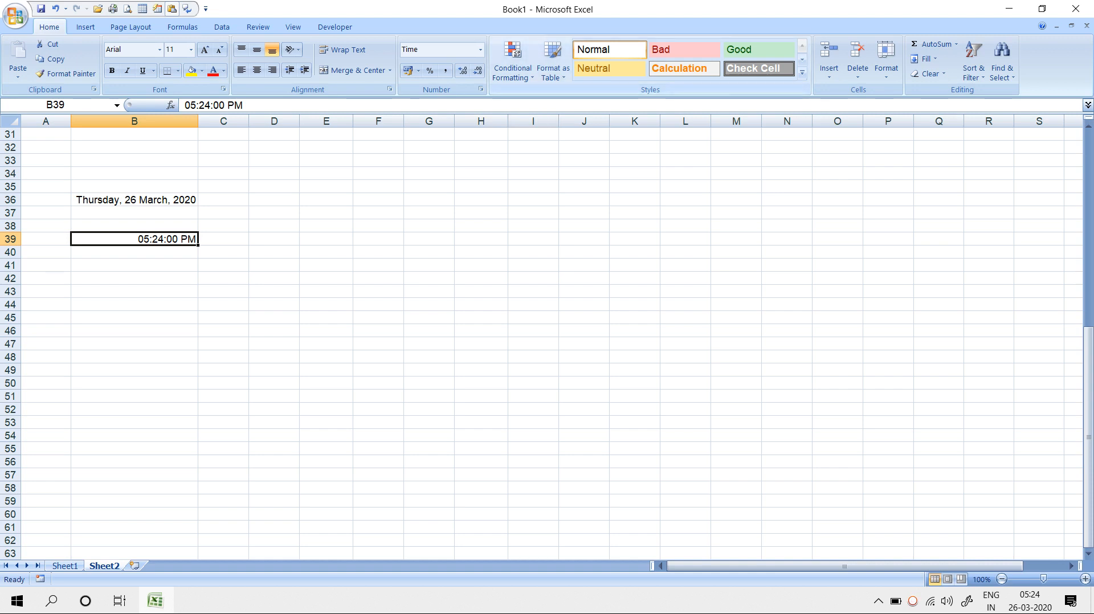
key(ctrl+1)
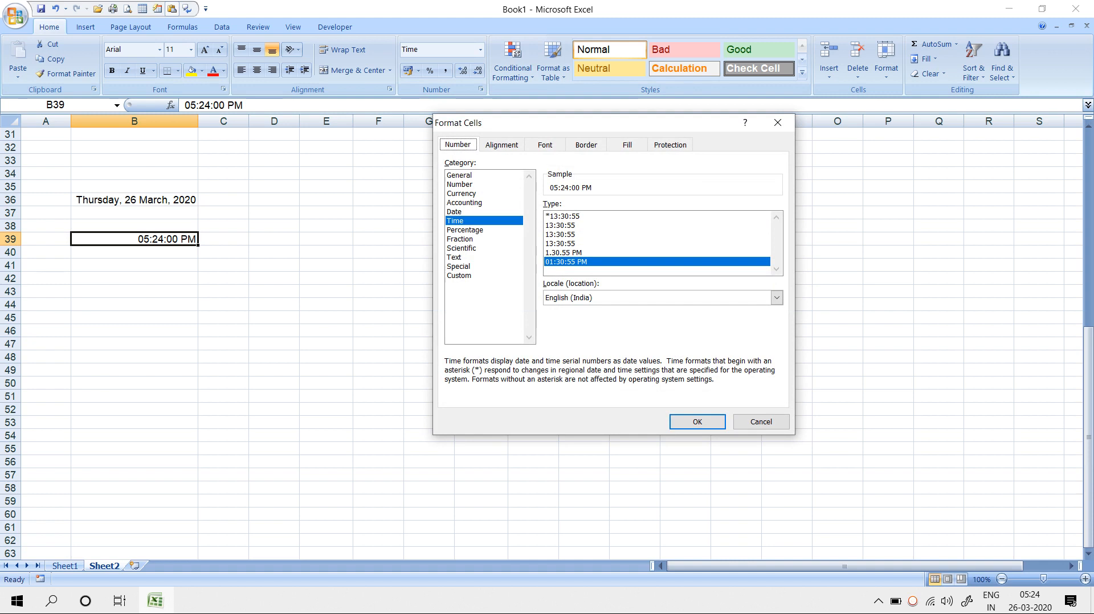
click(476, 240)
click(477, 231)
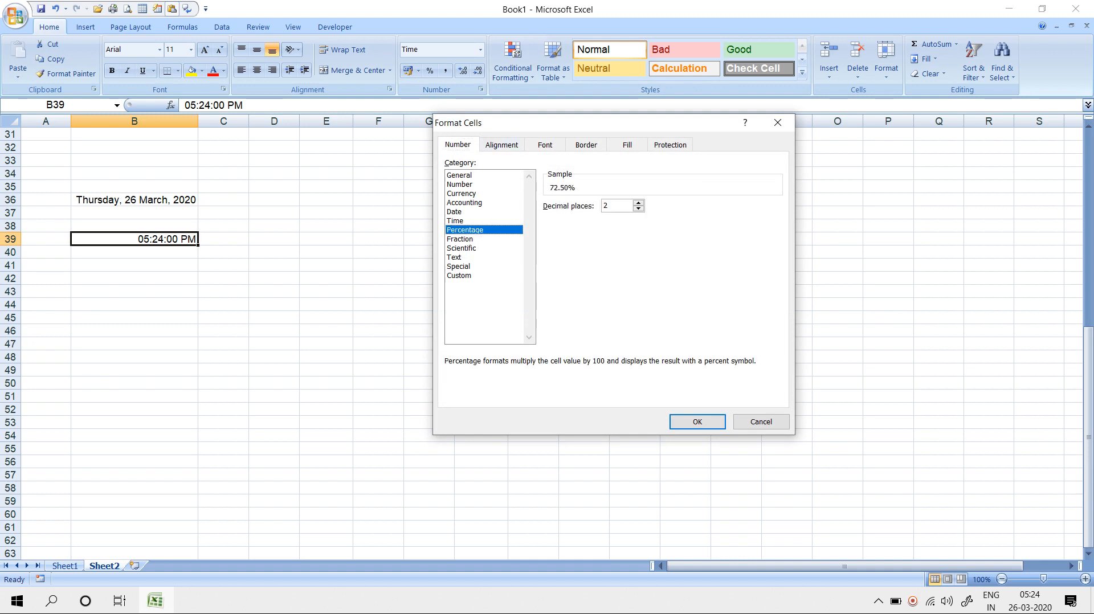
key(Escape)
Step: Enter the number 1 in cell F35
click(378, 187)
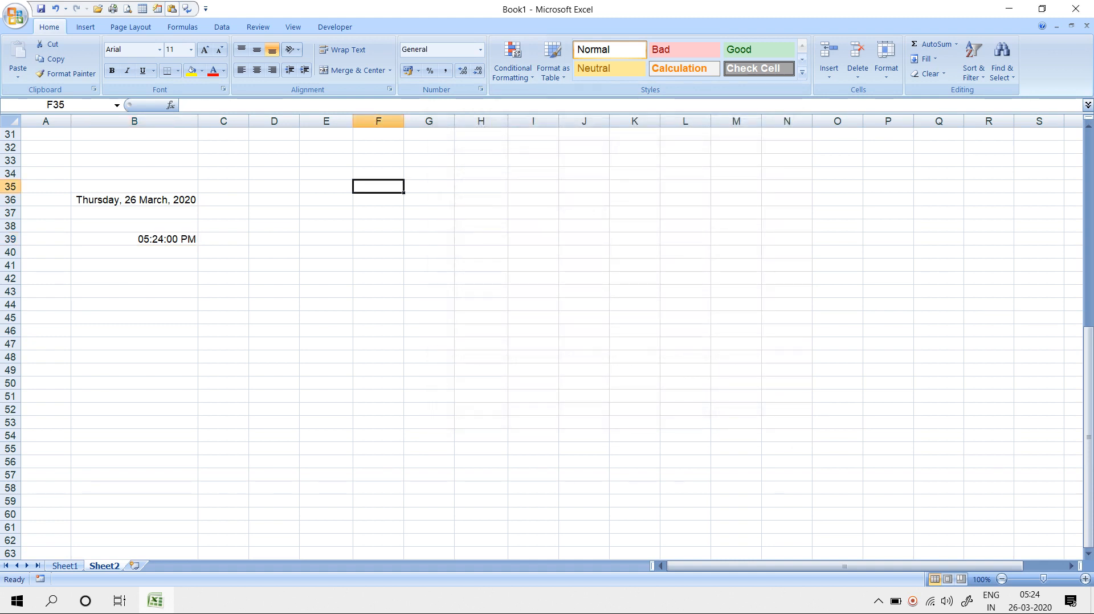
text(1)
key(Return)
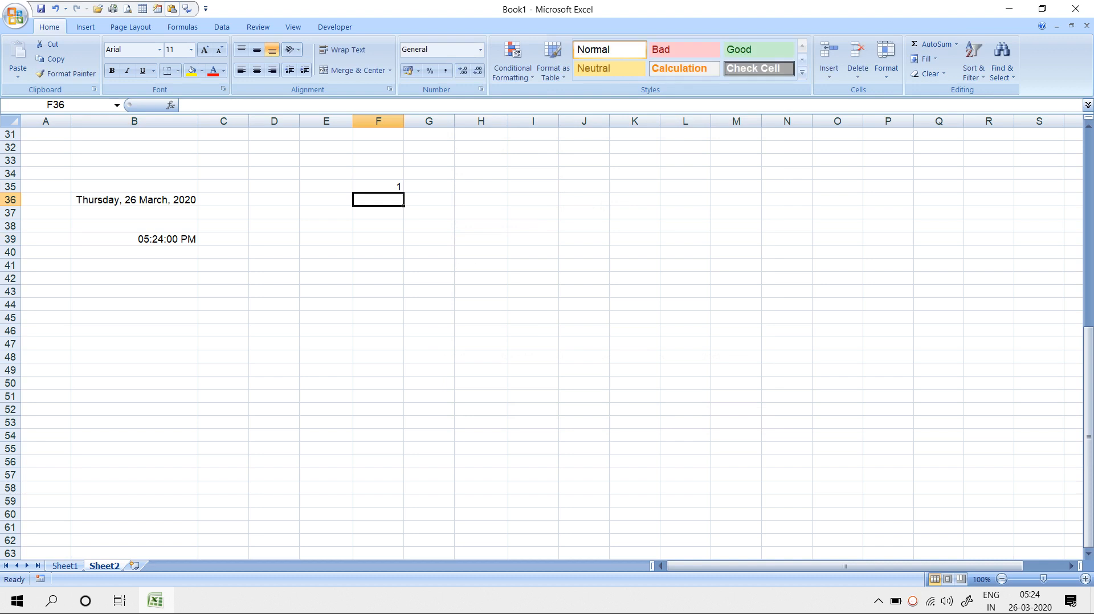
Step: Format the number in F35 as Percentage with two decimal places
click(379, 186)
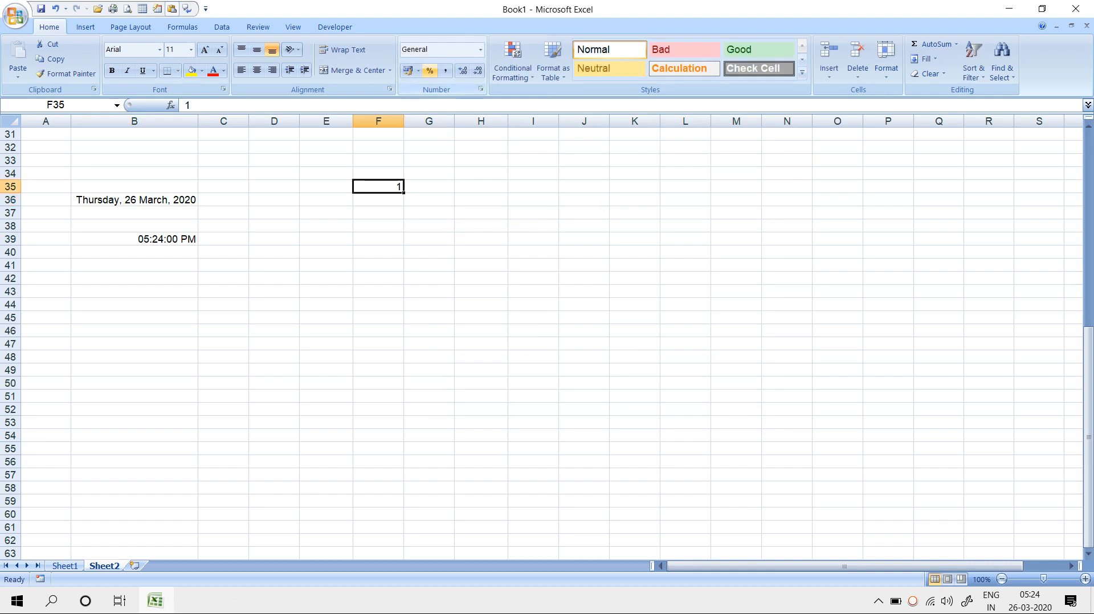
click(480, 89)
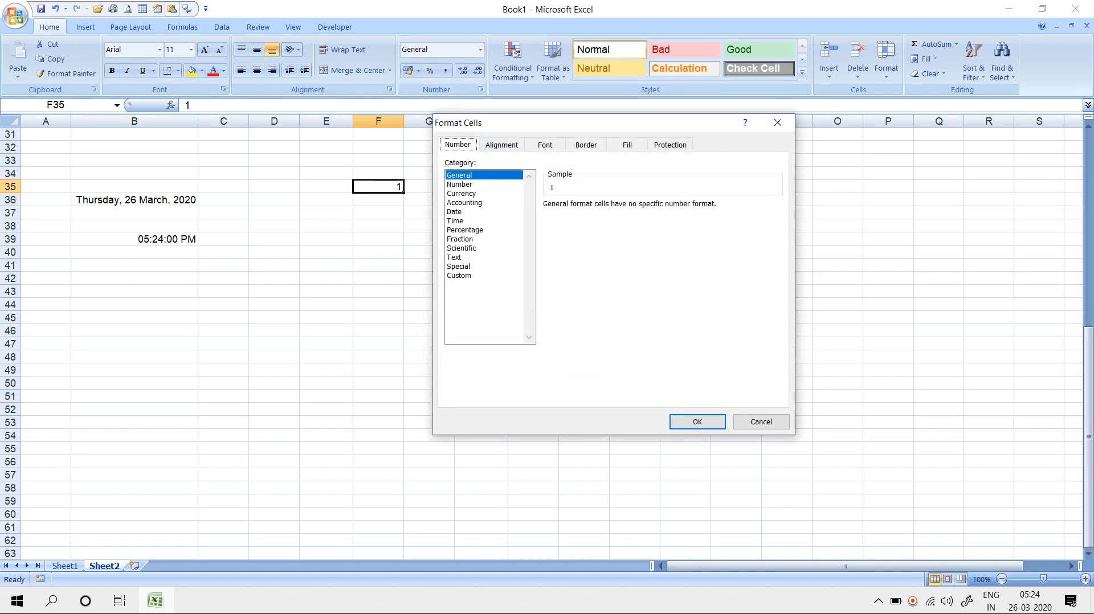
click(477, 230)
click(697, 422)
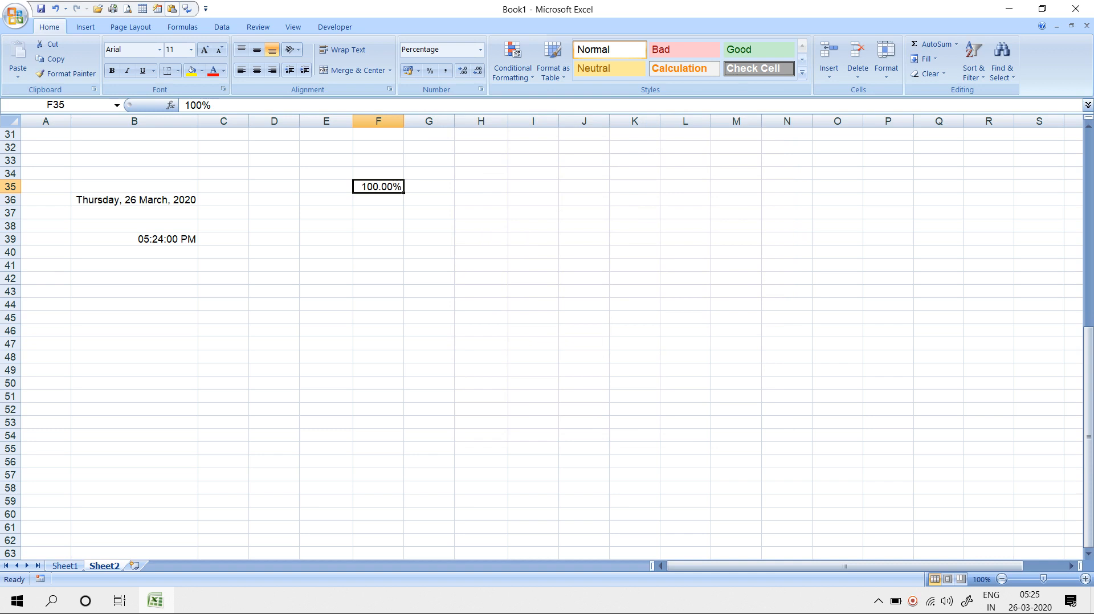
Step: Set the number format of F35 back to General
click(481, 278)
click(378, 186)
click(480, 50)
click(450, 70)
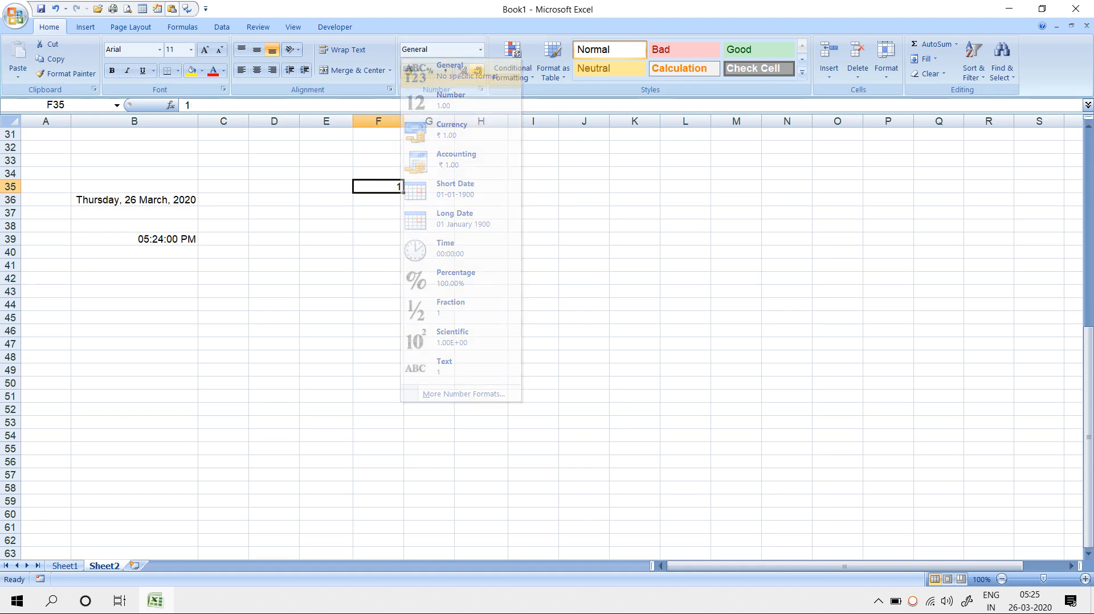
click(480, 90)
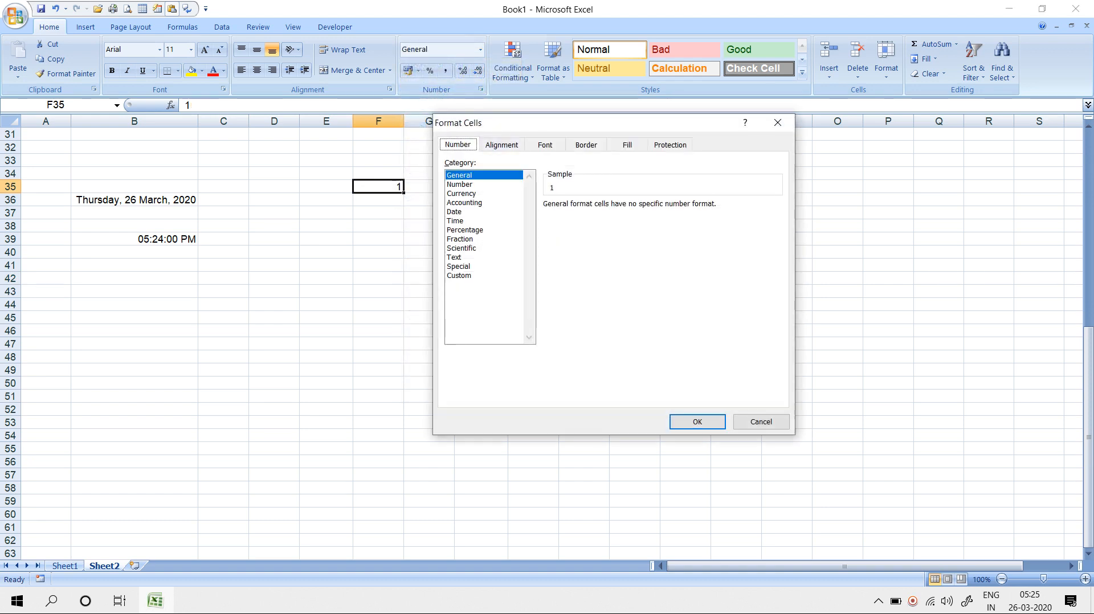
click(460, 239)
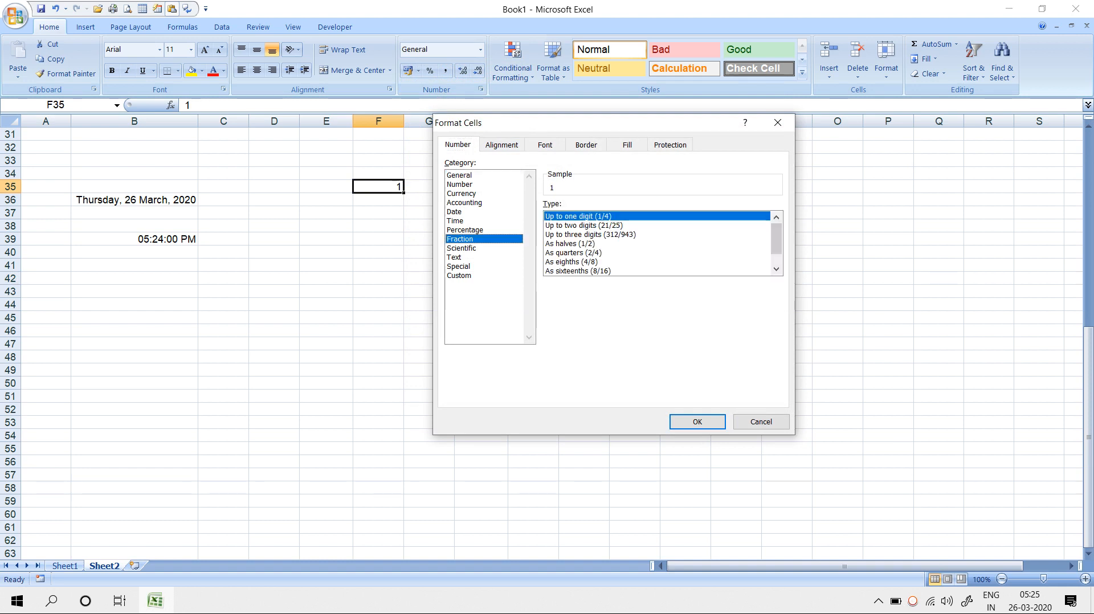
key(Escape)
Step: Enter the number 2.5 in cell H37
click(481, 213)
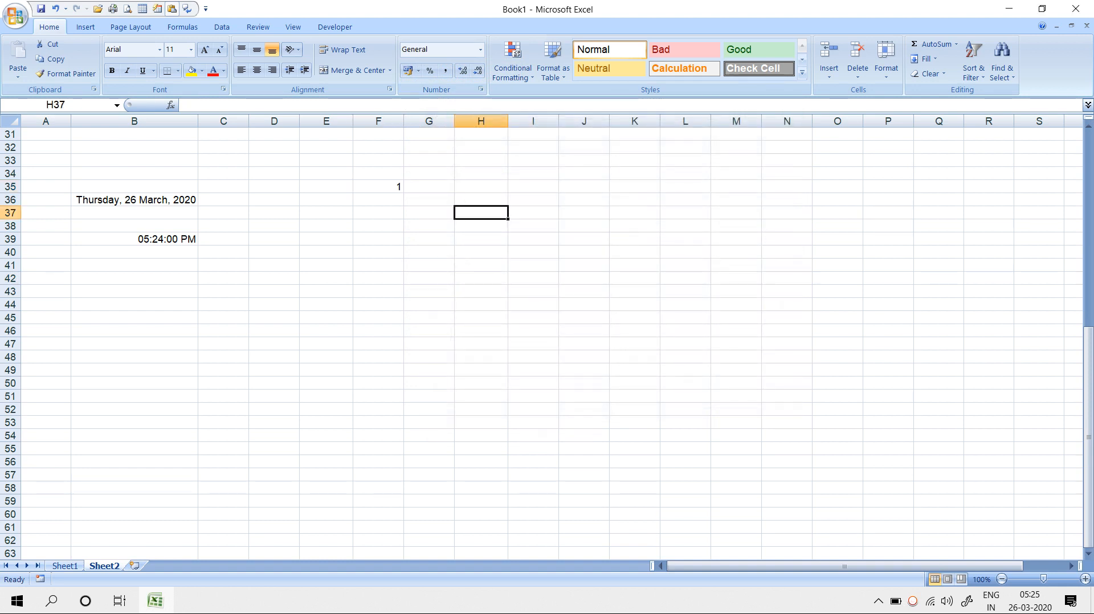
text(2.5)
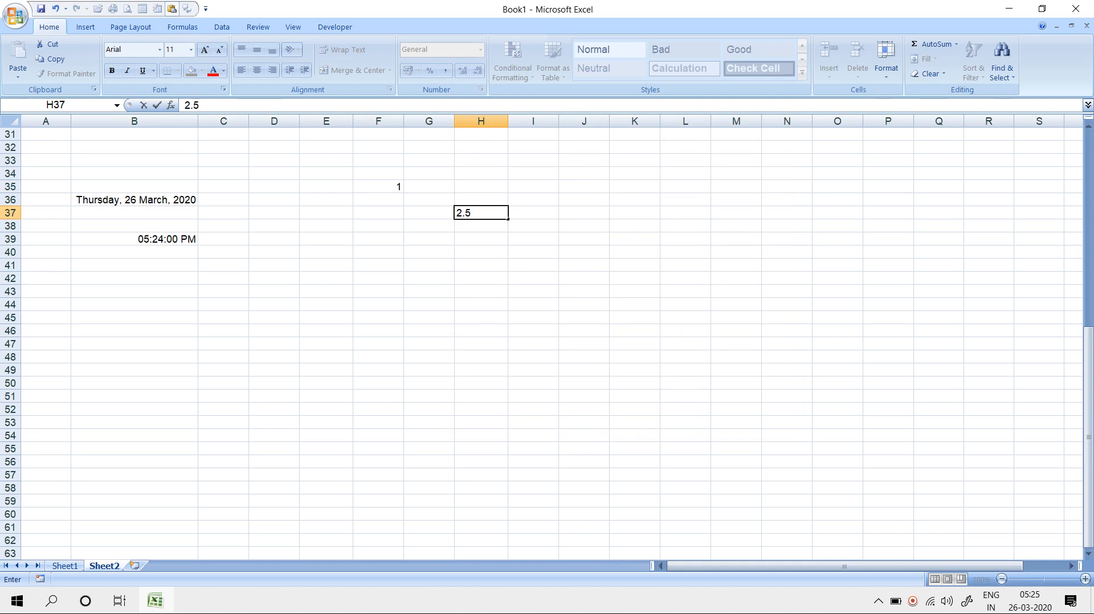
key(Return)
Step: Format the number in H37 as a Fraction of the type Up to one digit (1/4)
click(481, 212)
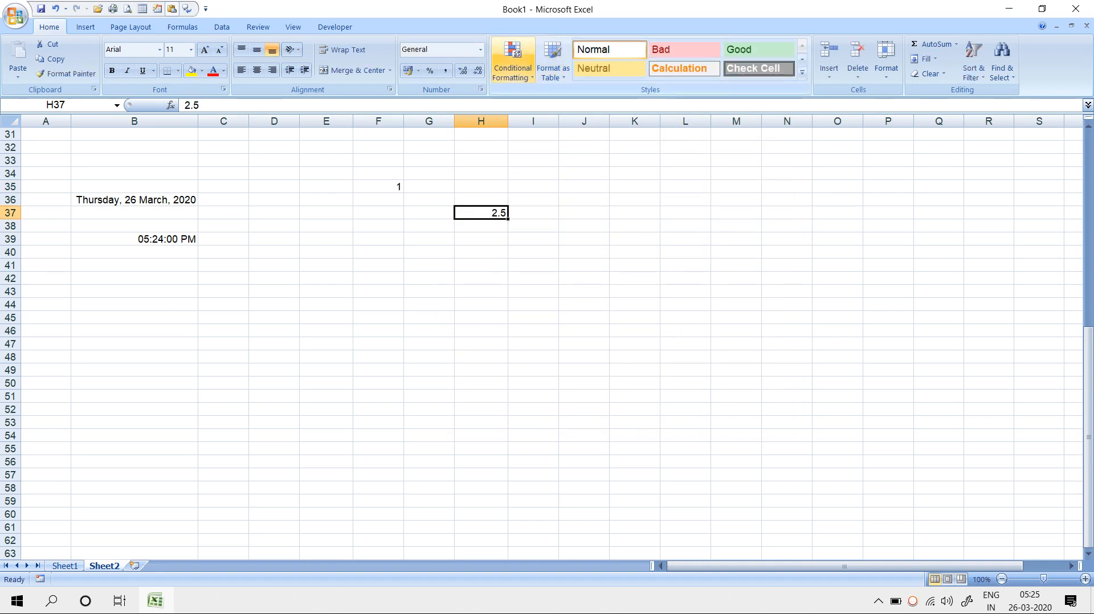
click(481, 90)
click(459, 238)
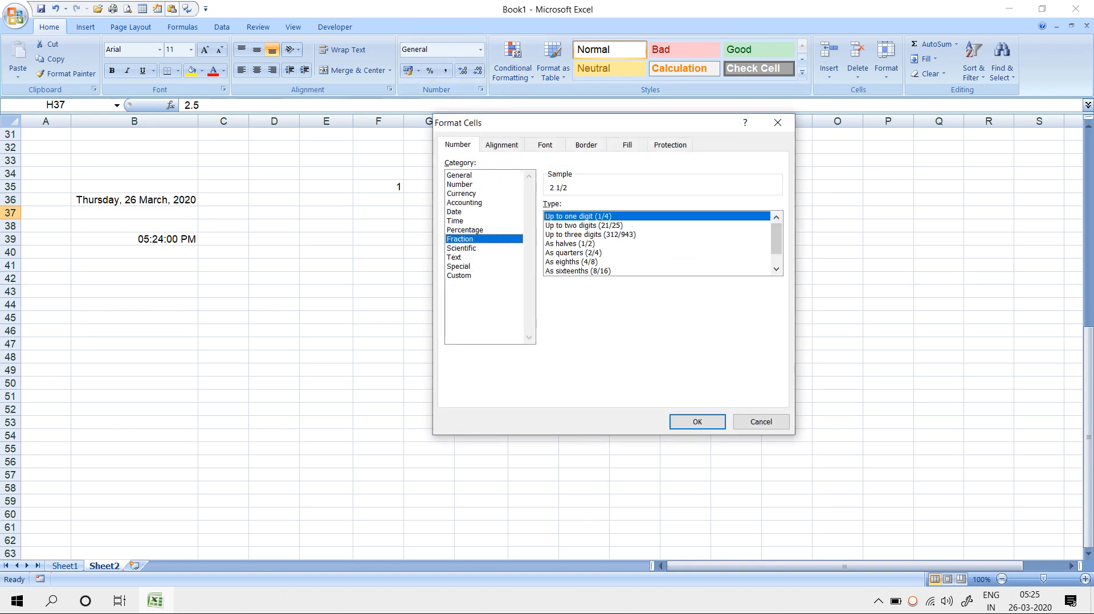
click(696, 421)
click(685, 410)
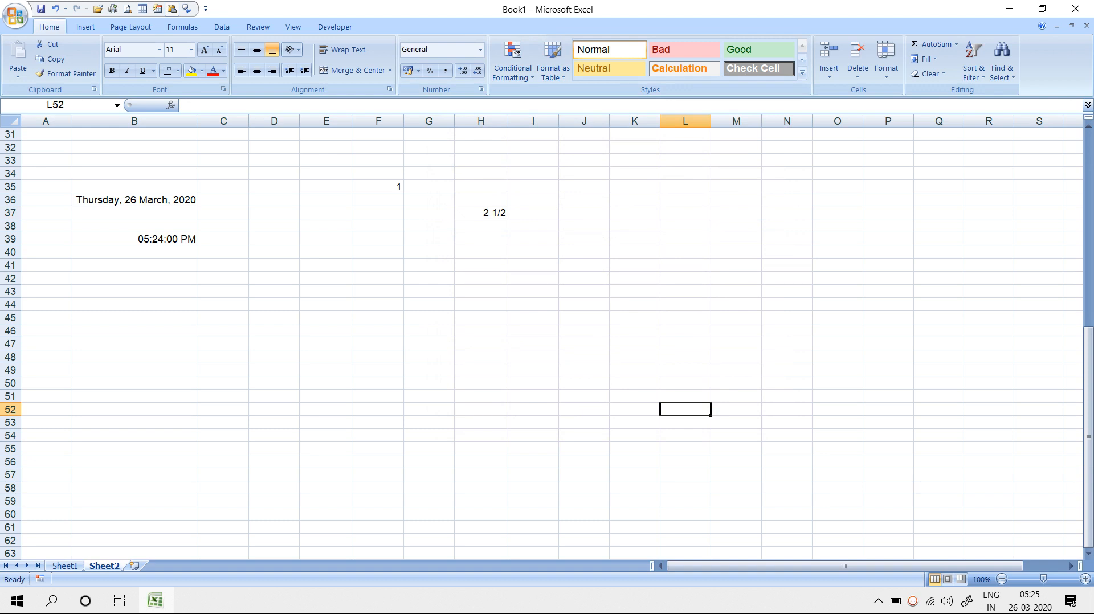
Step: Format the number in H37 as Scientific with two decimal places
click(481, 201)
click(481, 214)
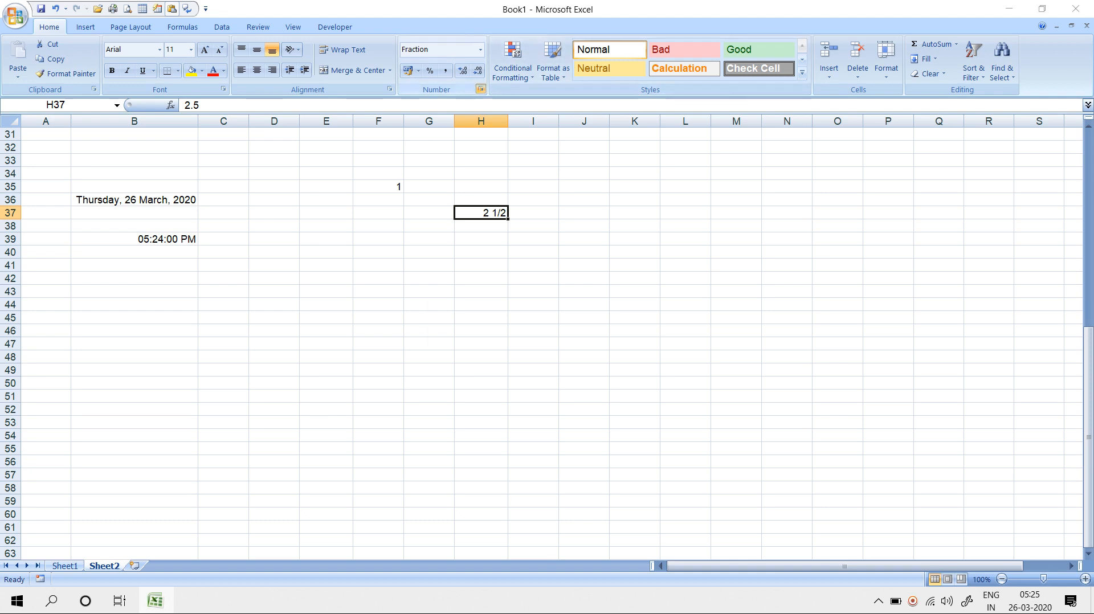
key(ctrl+1)
click(462, 249)
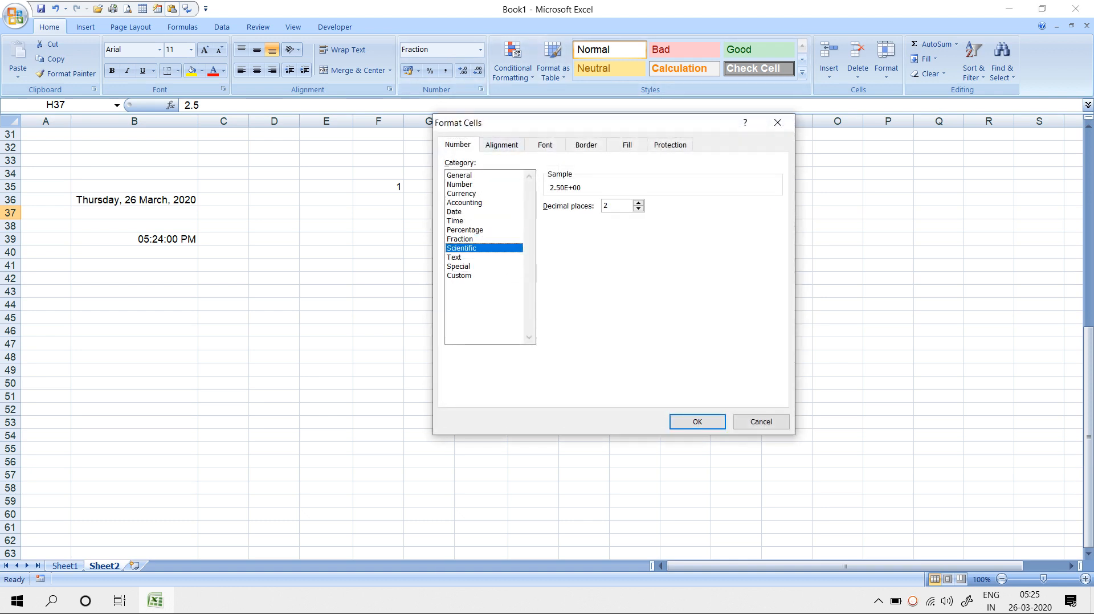
click(697, 421)
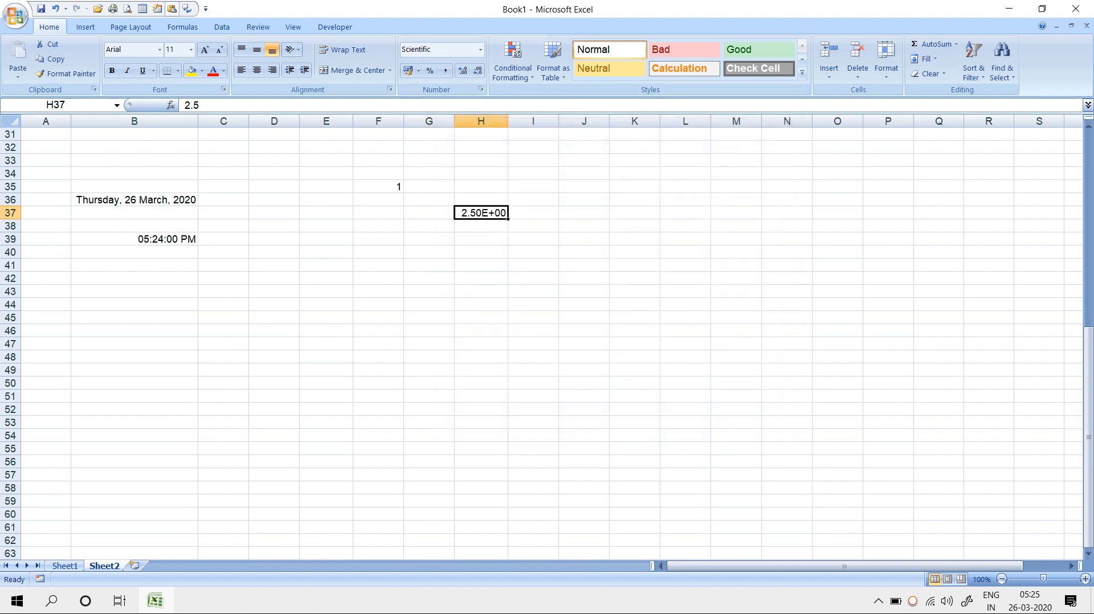
click(583, 252)
Step: Widen column H and clear the number from cell H37
click(481, 213)
drag(508, 120, 545, 121)
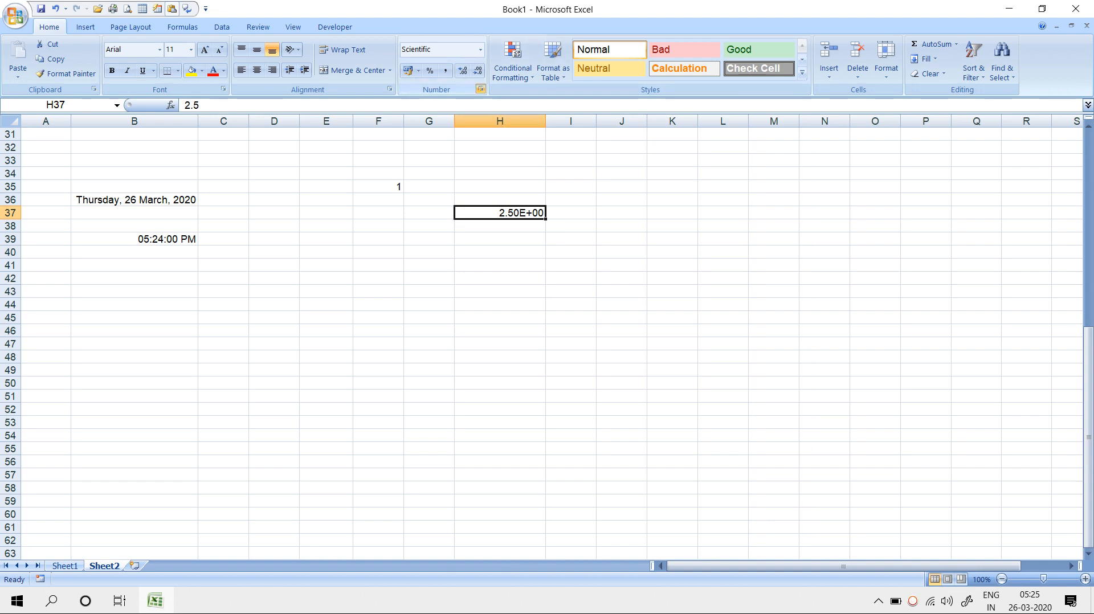
click(481, 90)
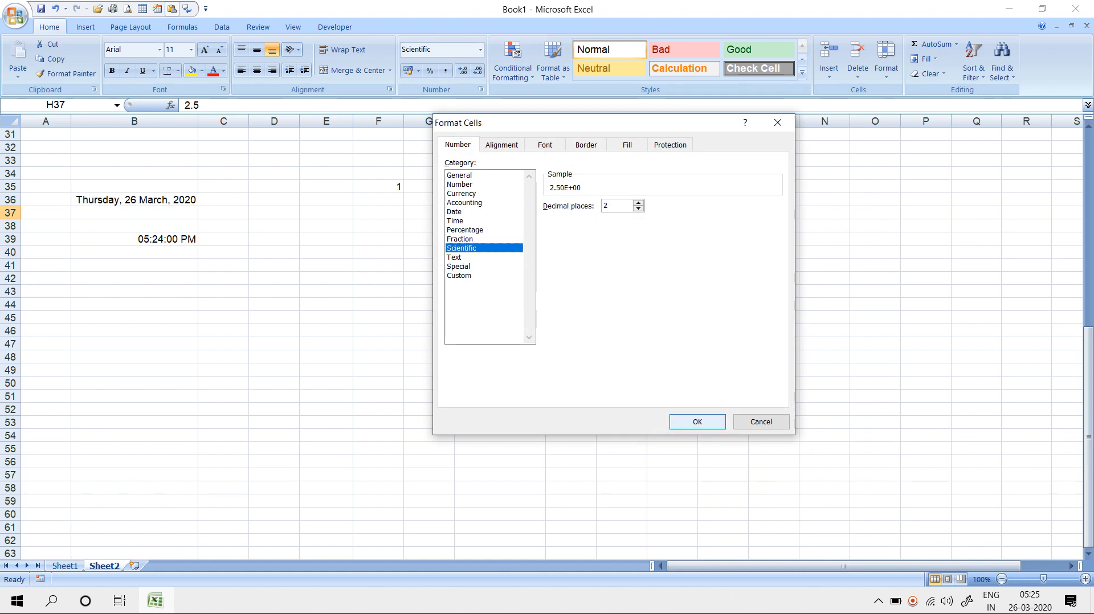
click(697, 422)
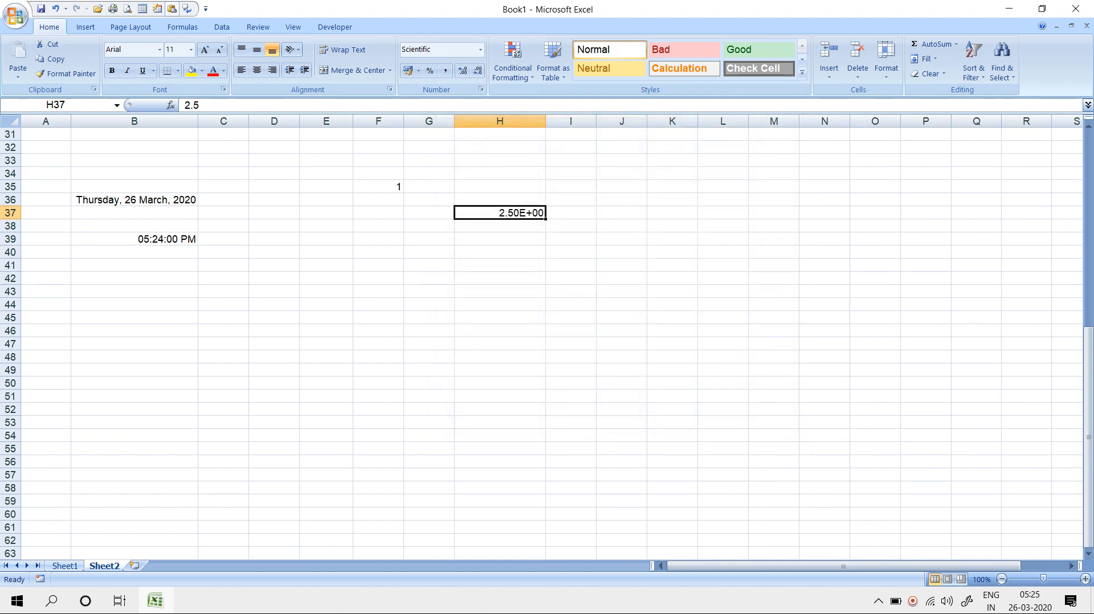
key(Delete)
click(481, 89)
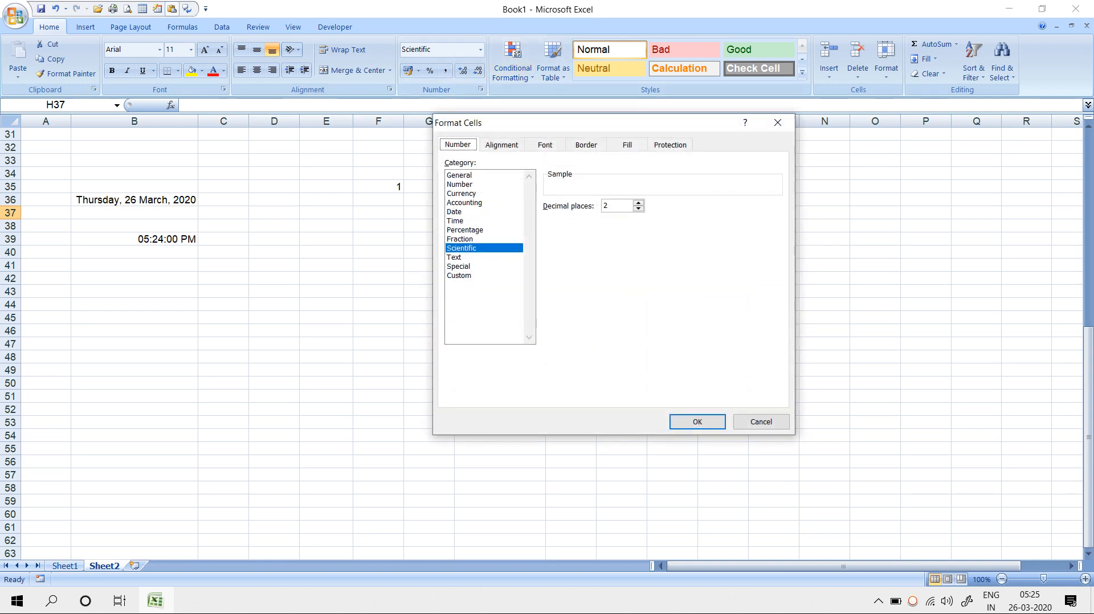
click(454, 257)
click(761, 421)
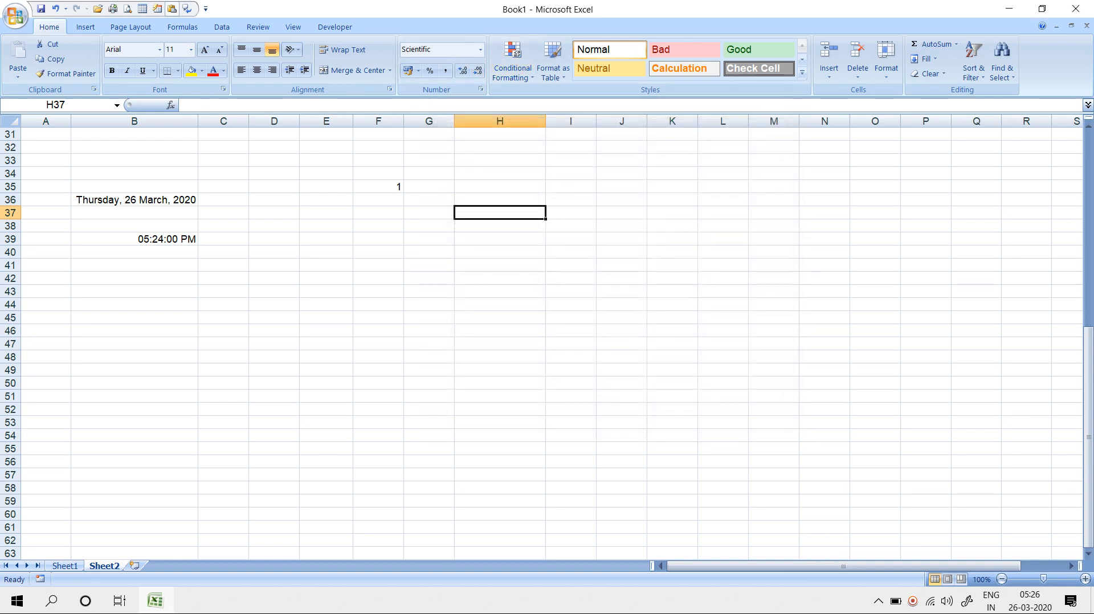
click(135, 565)
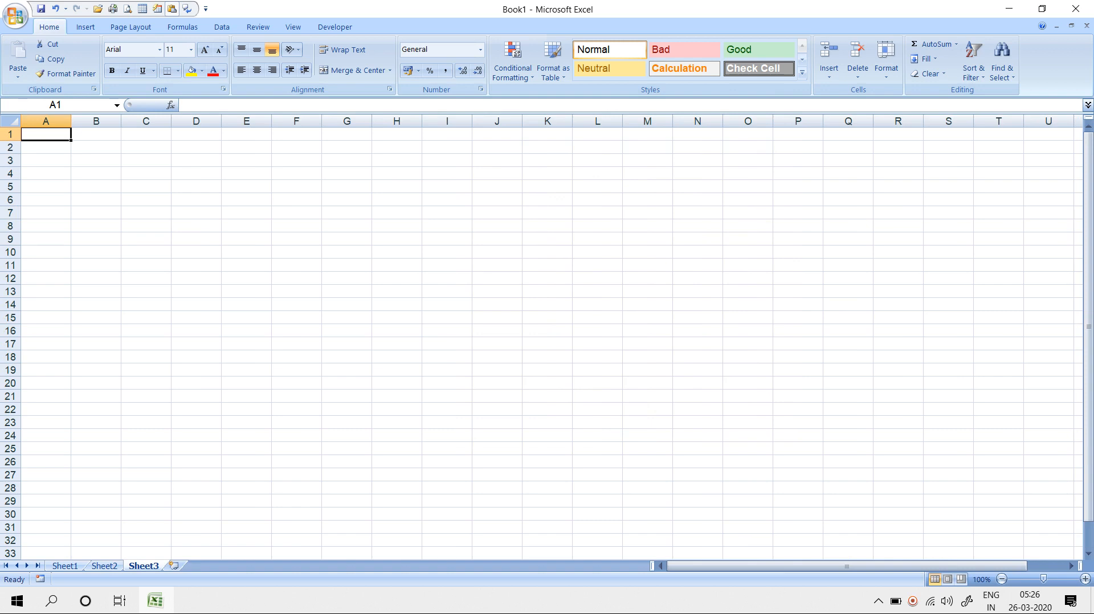
key(Right)
key(Right)
key(Right)
key(Right)
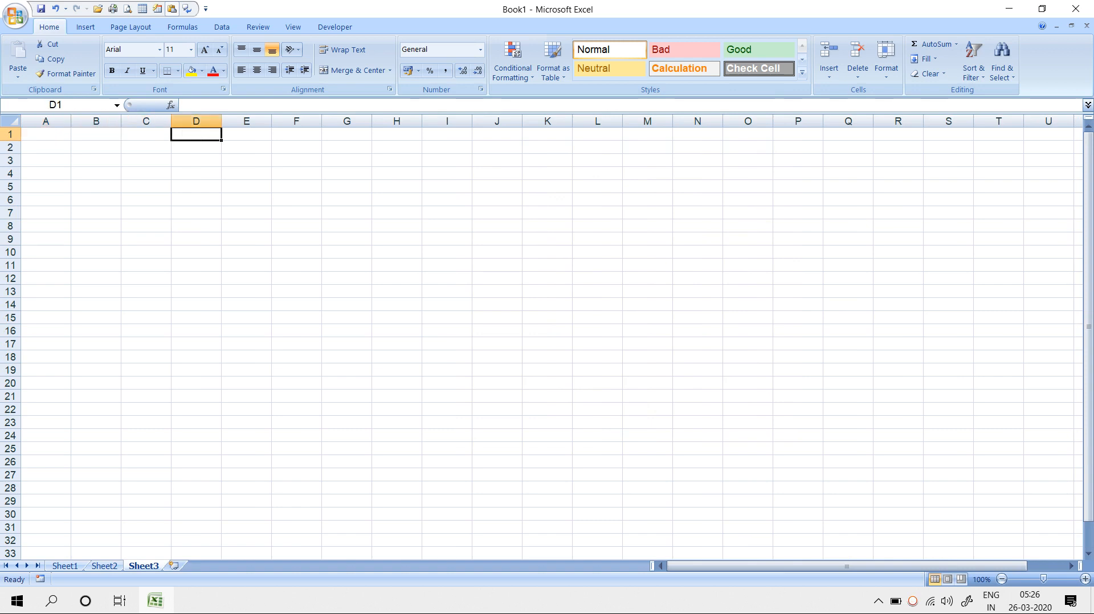
key(Down)
text(1263)
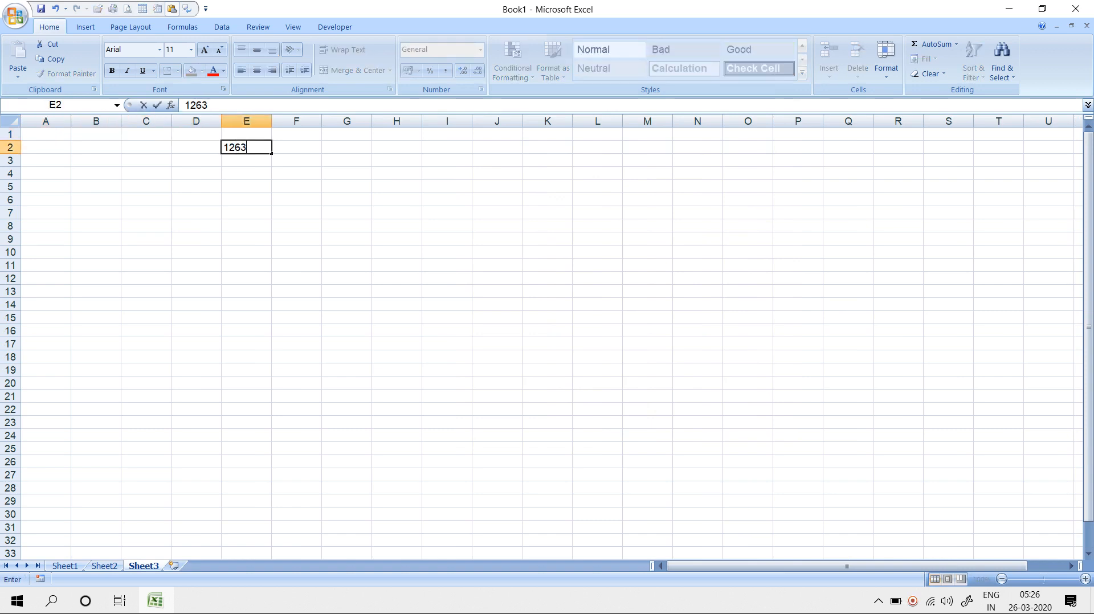
text(4567890)
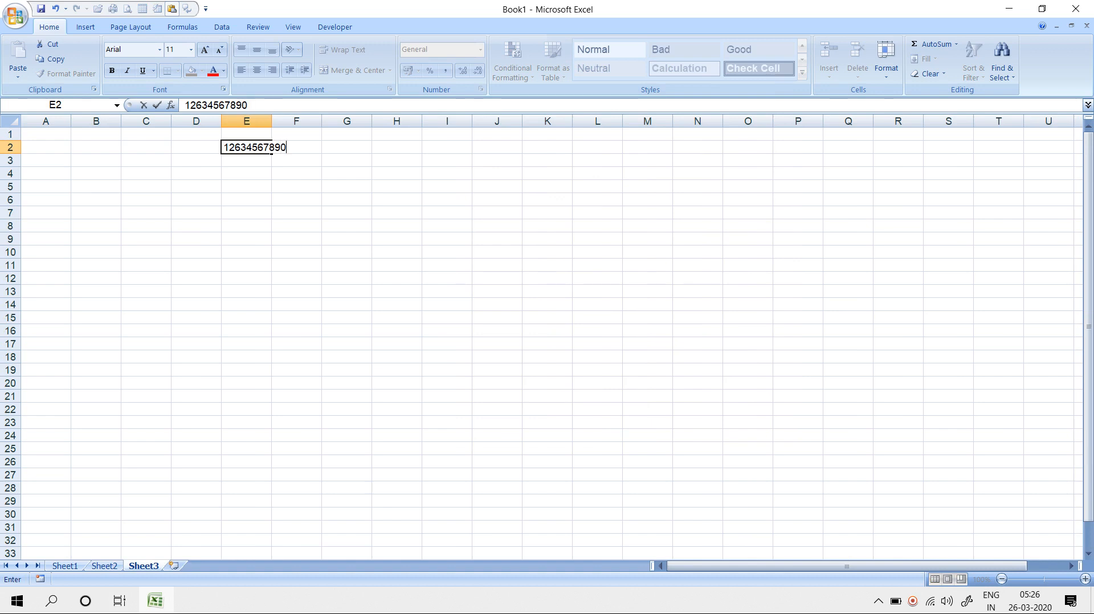
key(Return)
key(Up)
key(F2)
text(0)
key(Return)
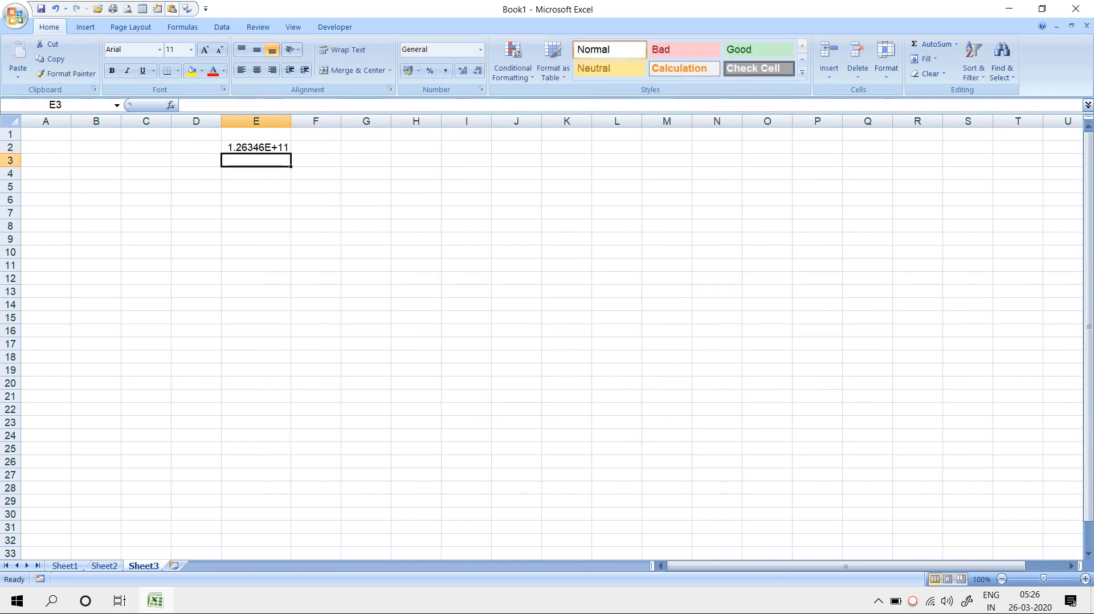
key(Up)
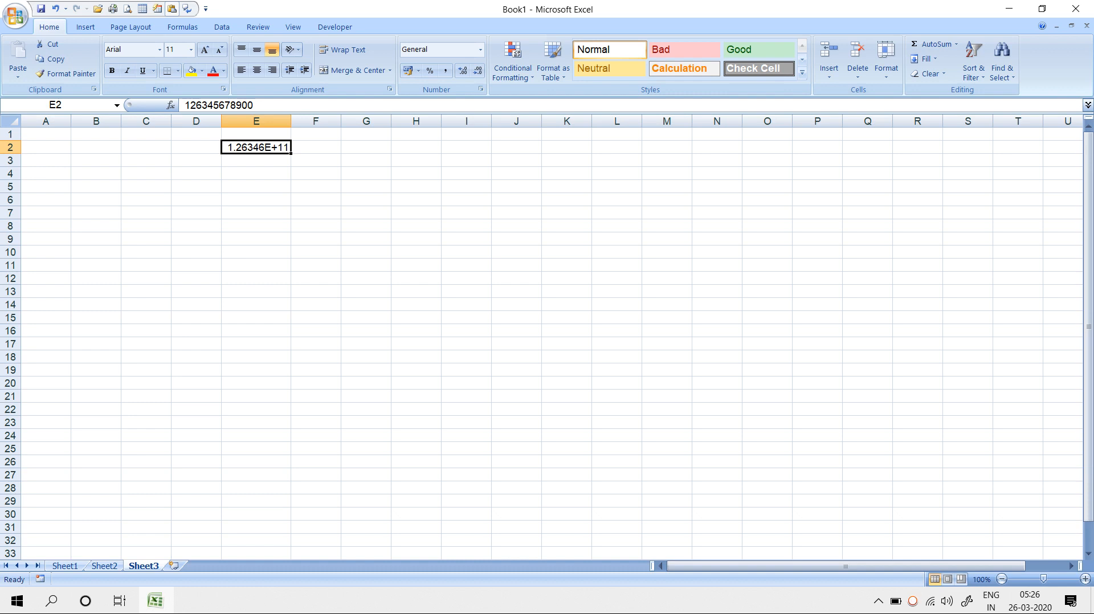
Step: Format the whole of column E as Text
click(256, 120)
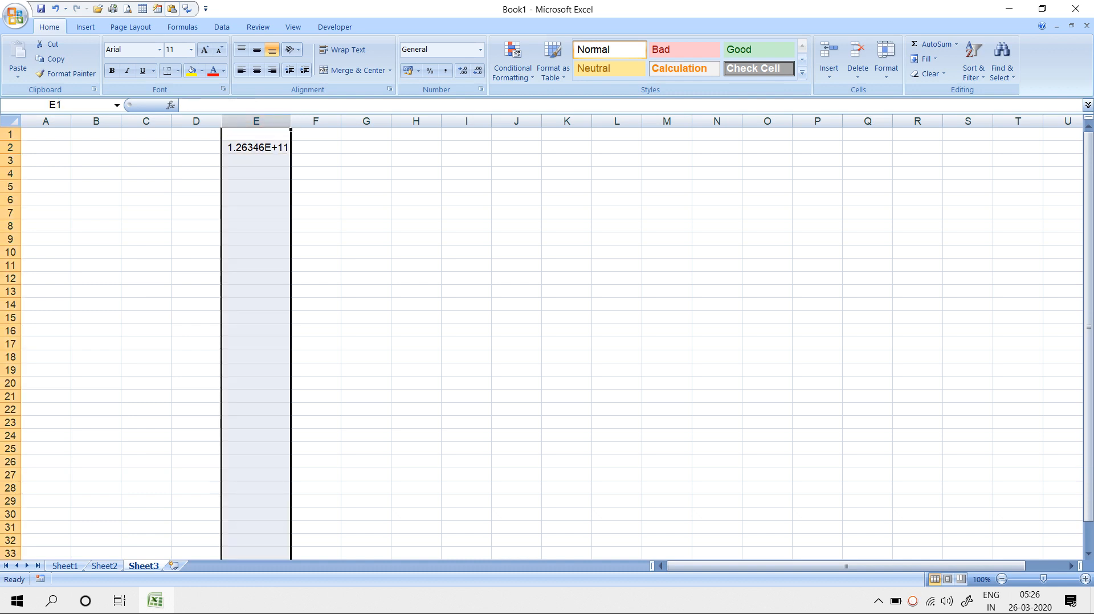
click(480, 90)
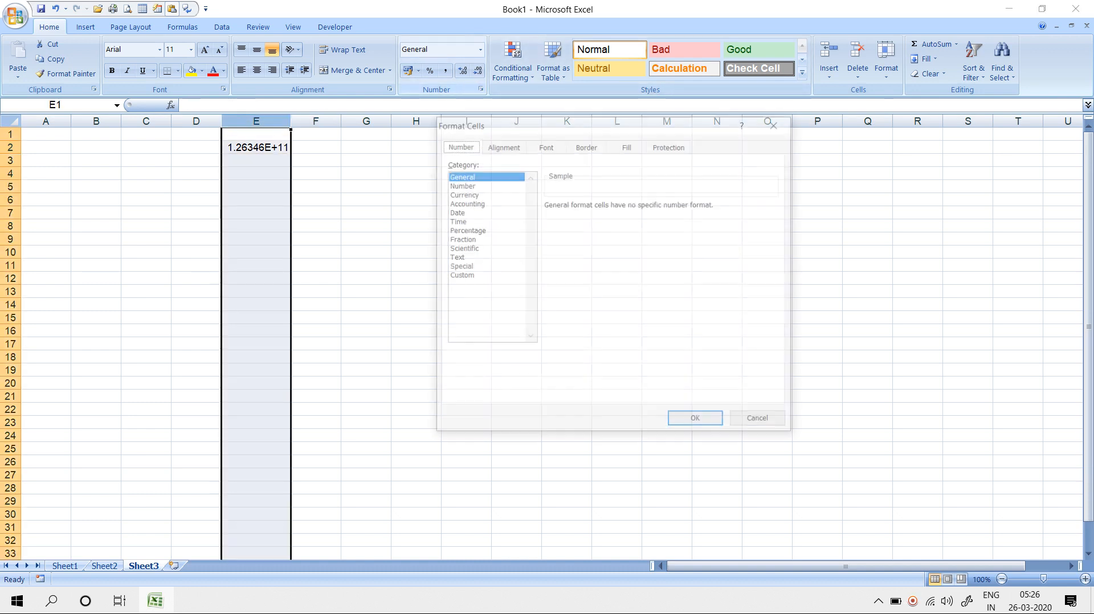
click(457, 257)
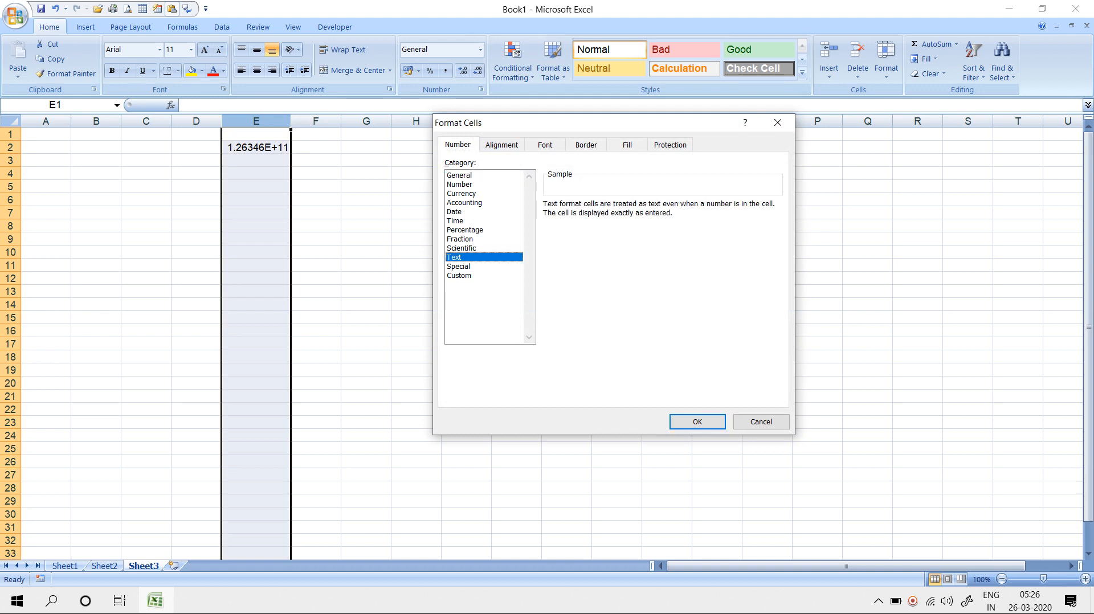
click(698, 421)
click(516, 330)
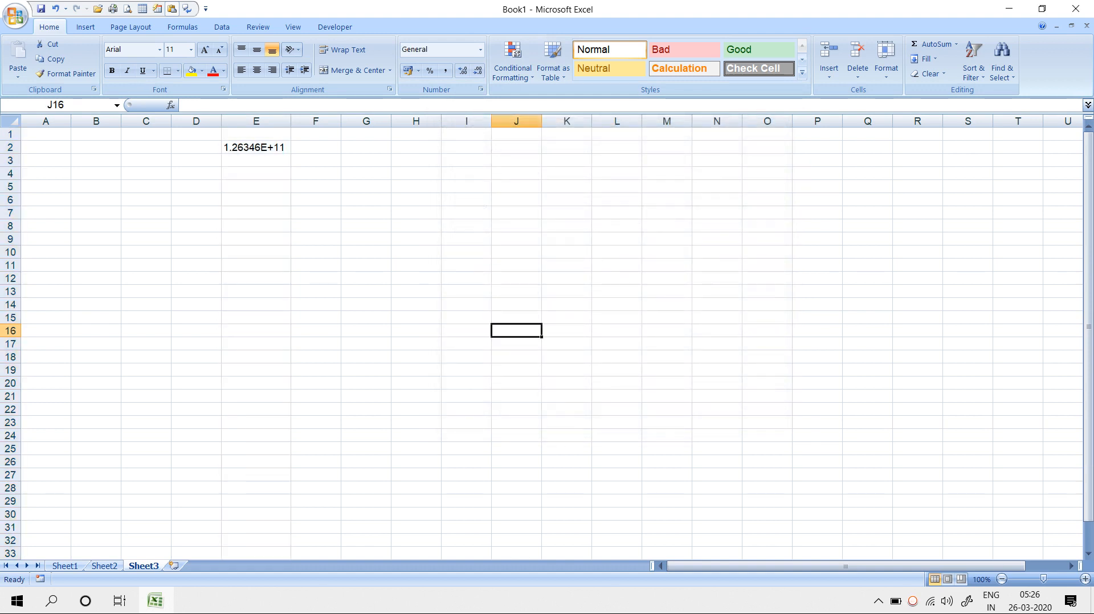
click(255, 148)
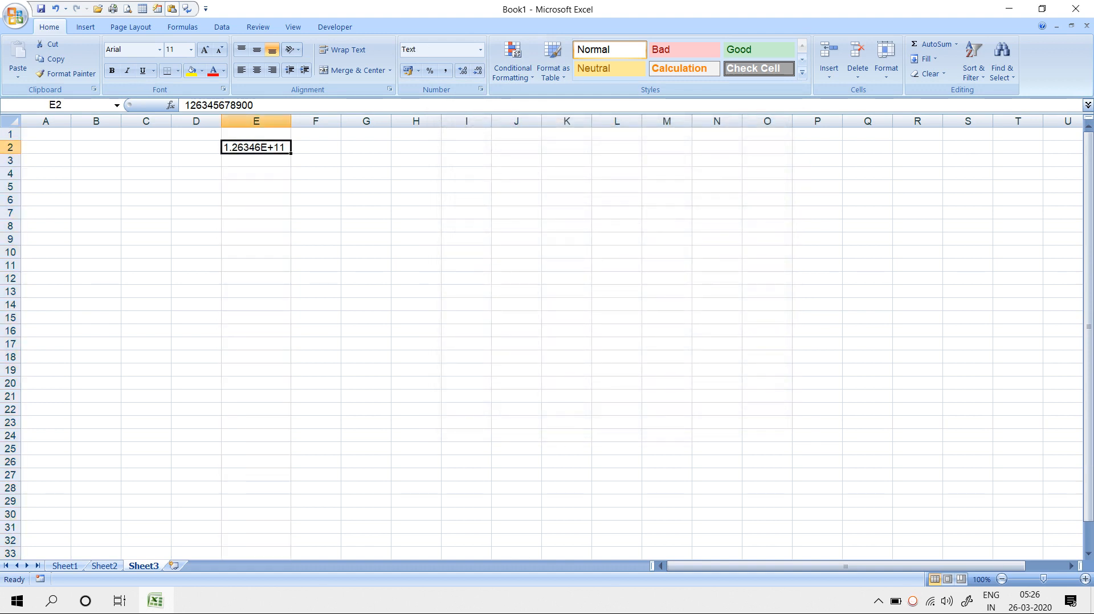
key(Delete)
text(2335649)
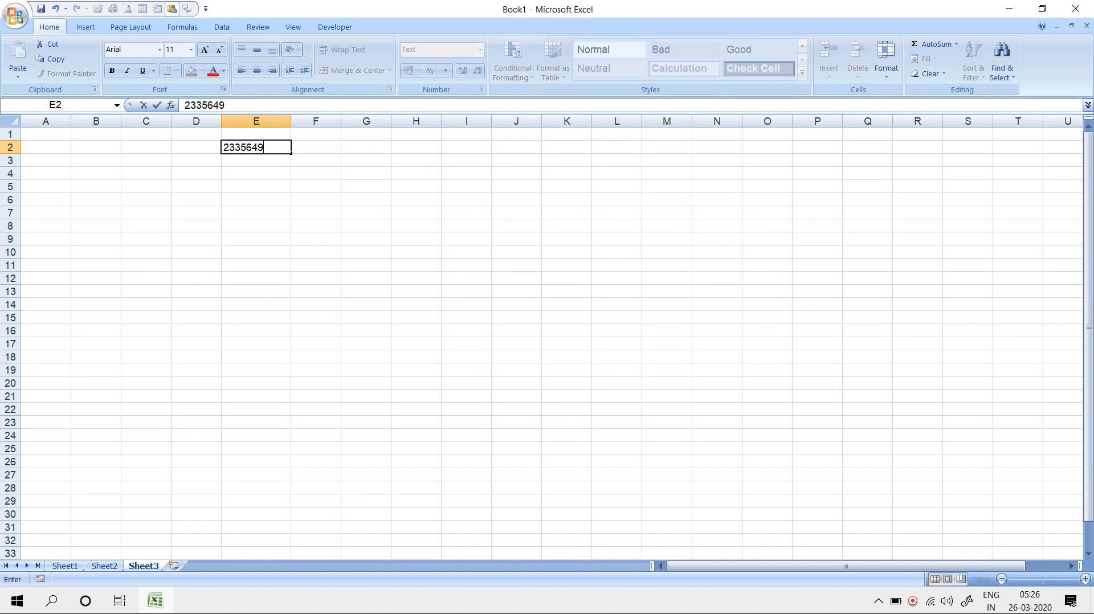
text(332156666)
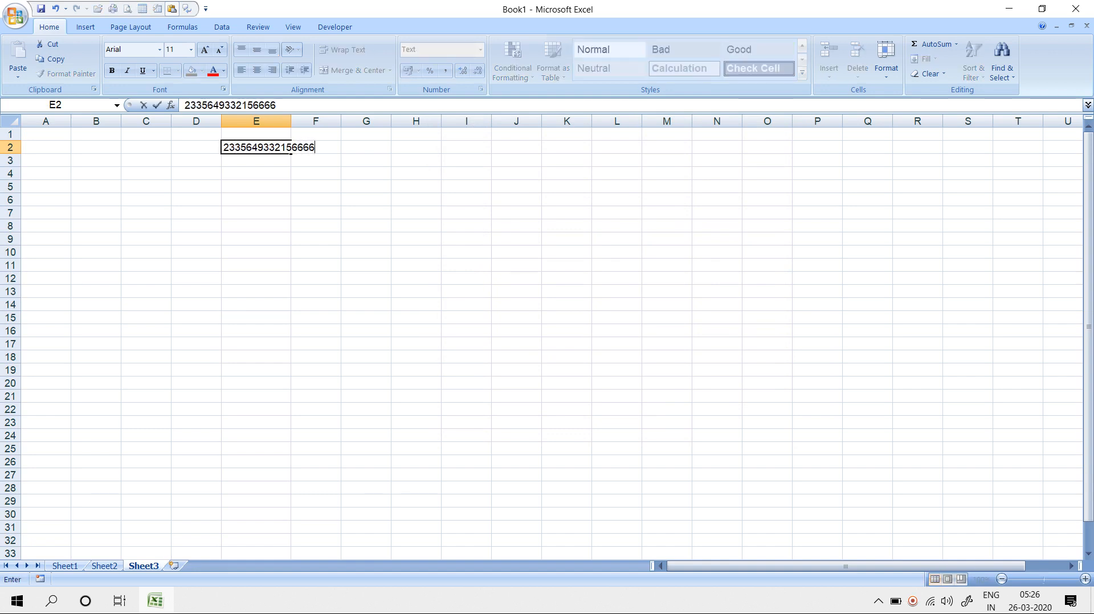
text(54)
key(Return)
click(256, 148)
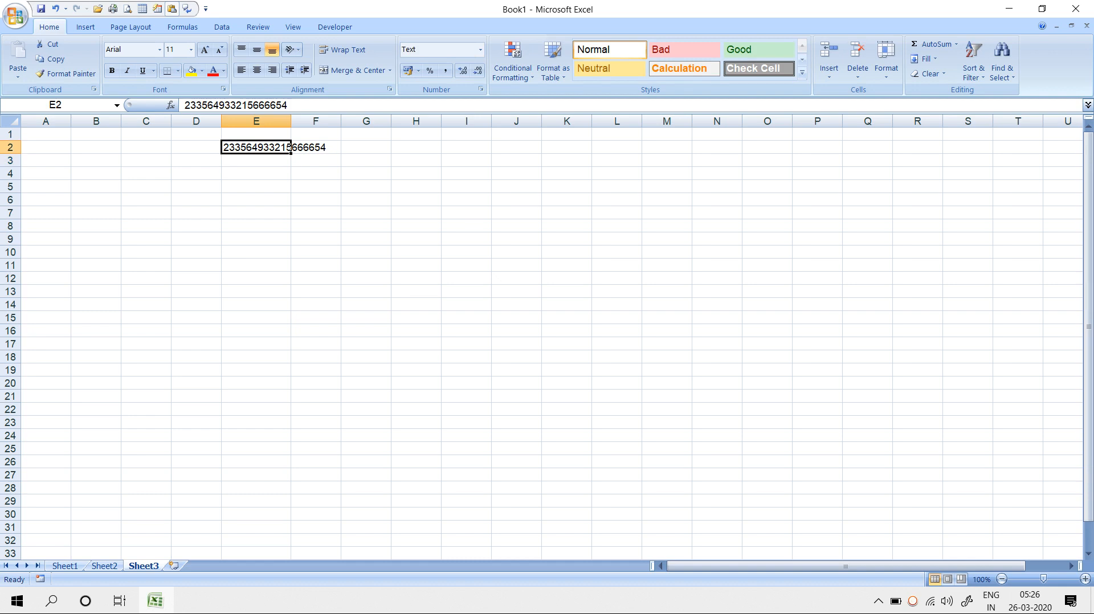
double_click(291, 121)
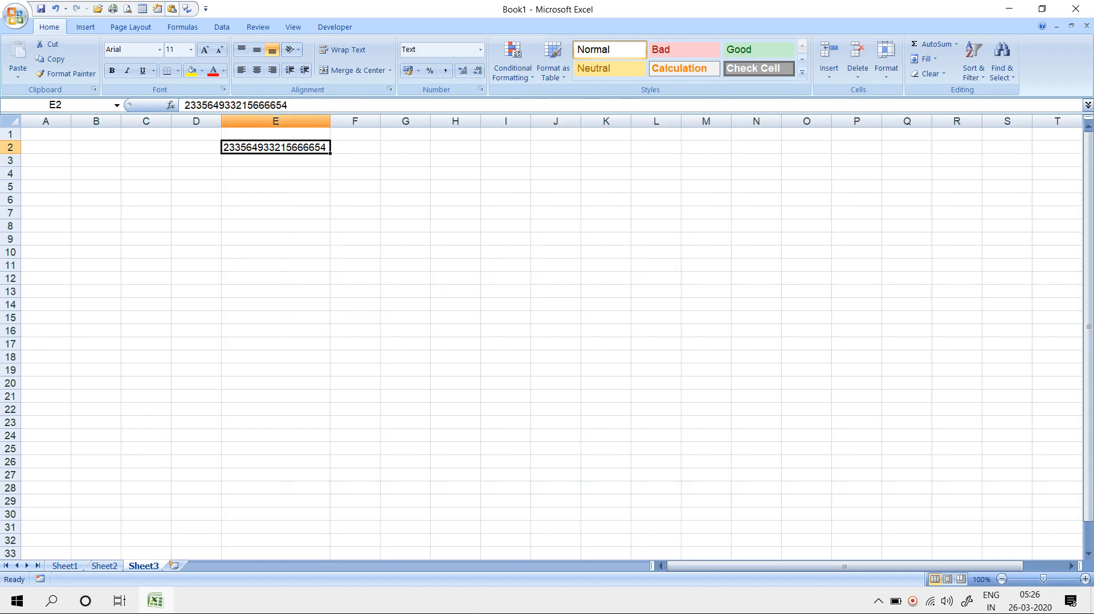
click(275, 239)
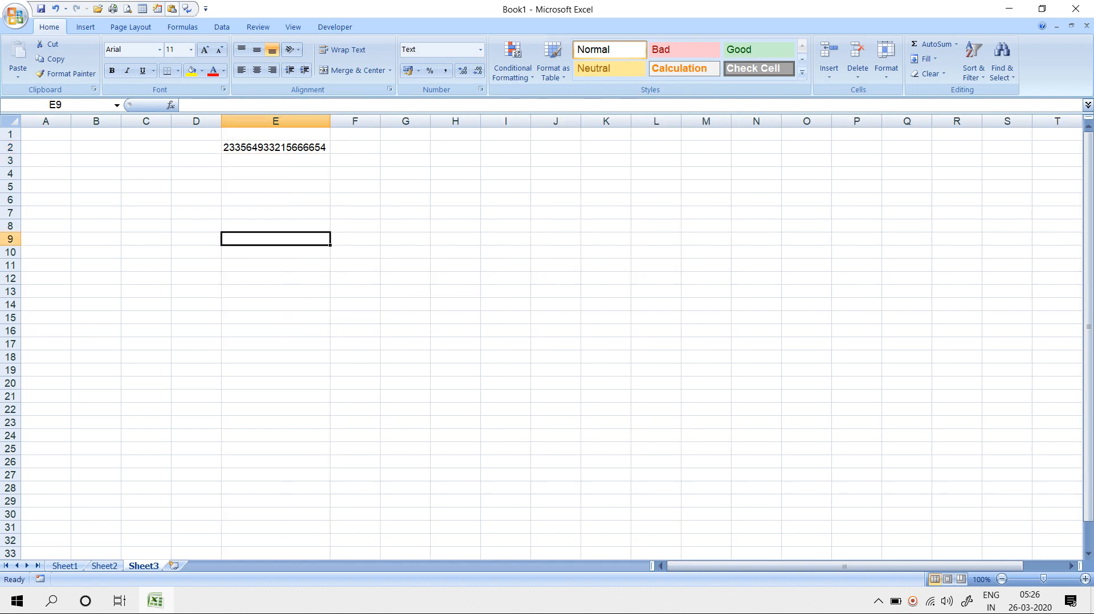
Step: Apply the Special number category to E2, keeping the English (India) locale
click(275, 147)
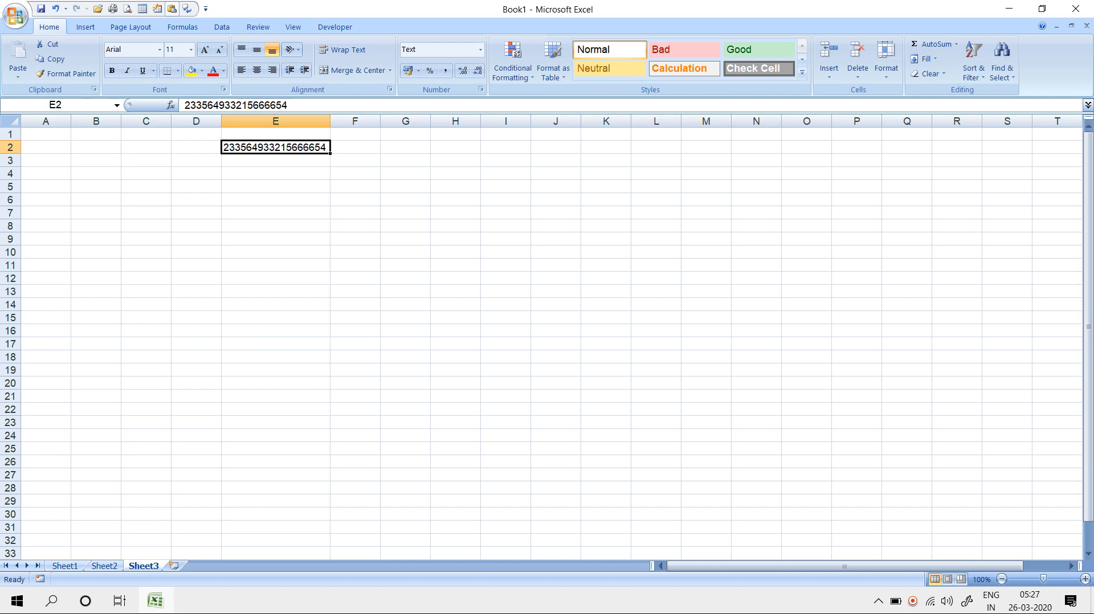
click(480, 90)
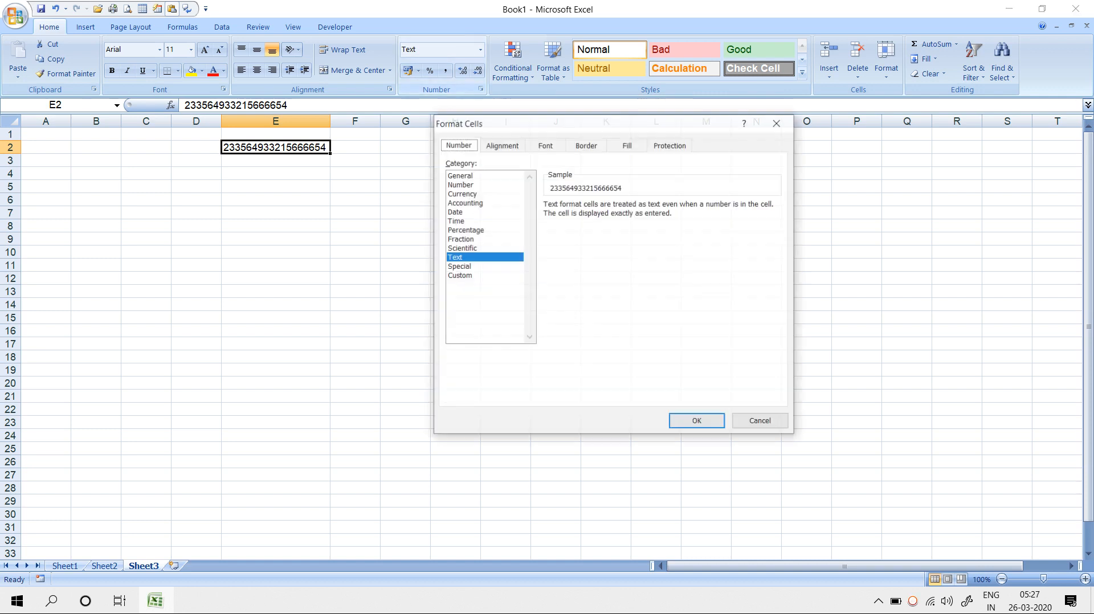
click(459, 266)
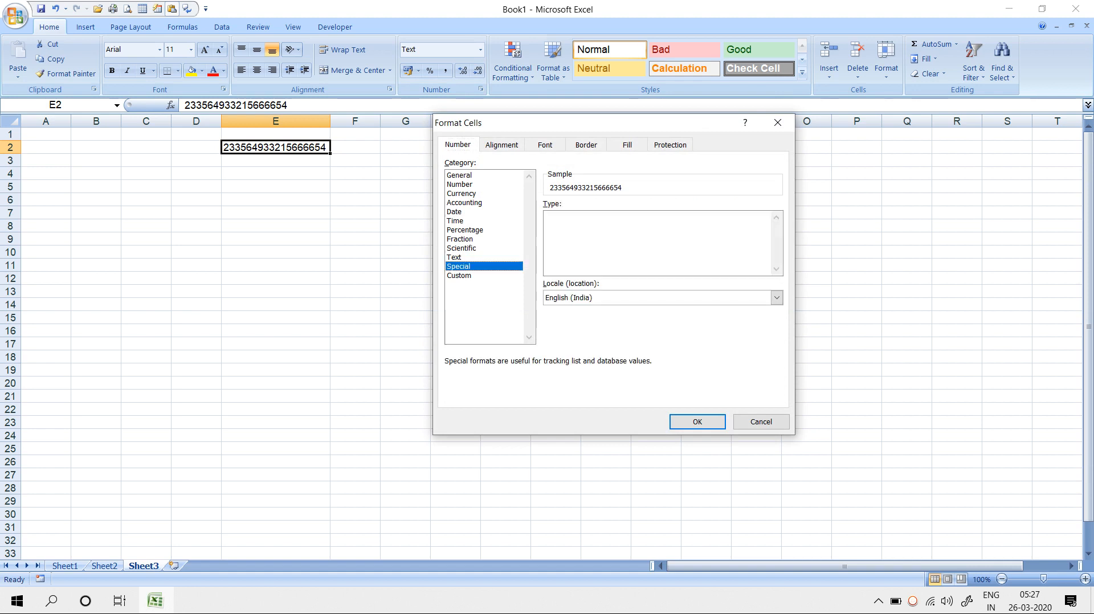
click(777, 297)
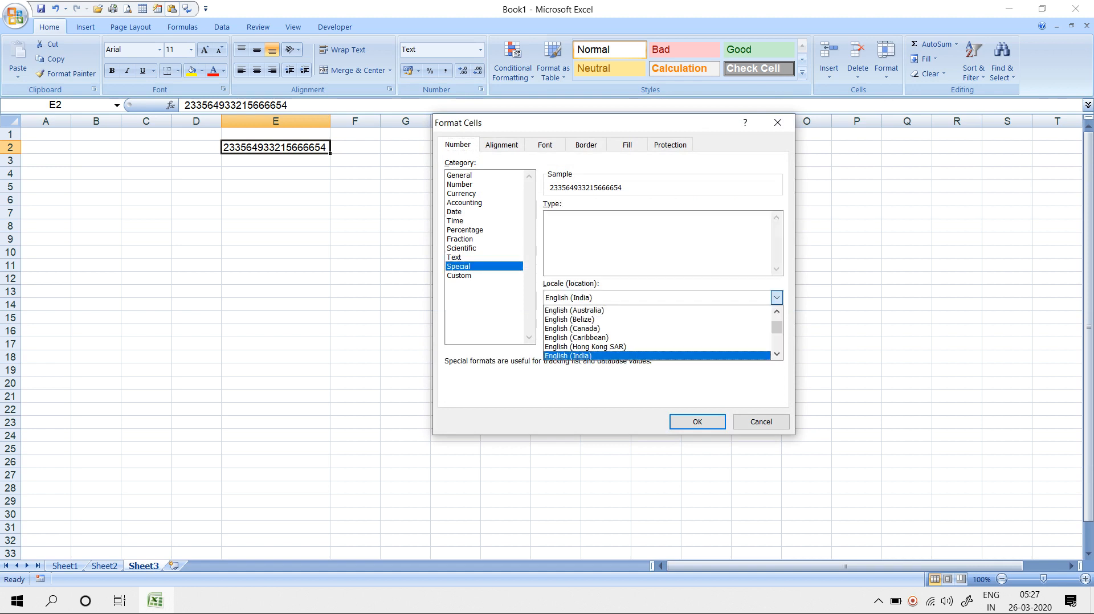
click(776, 297)
key(Return)
Step: Enter 110032 in cell E5
click(275, 186)
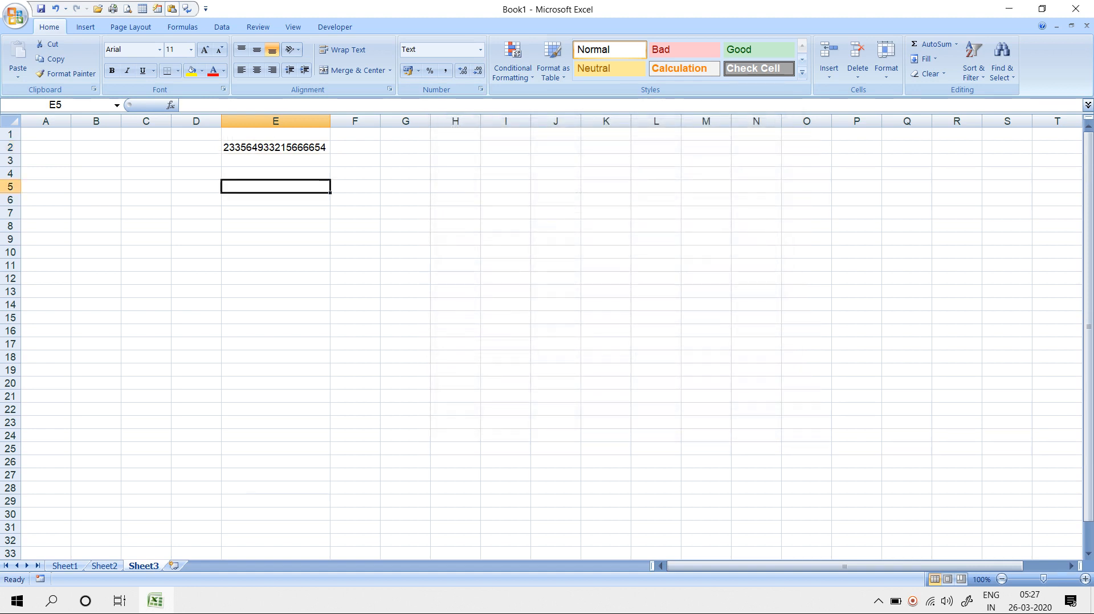
text(110032)
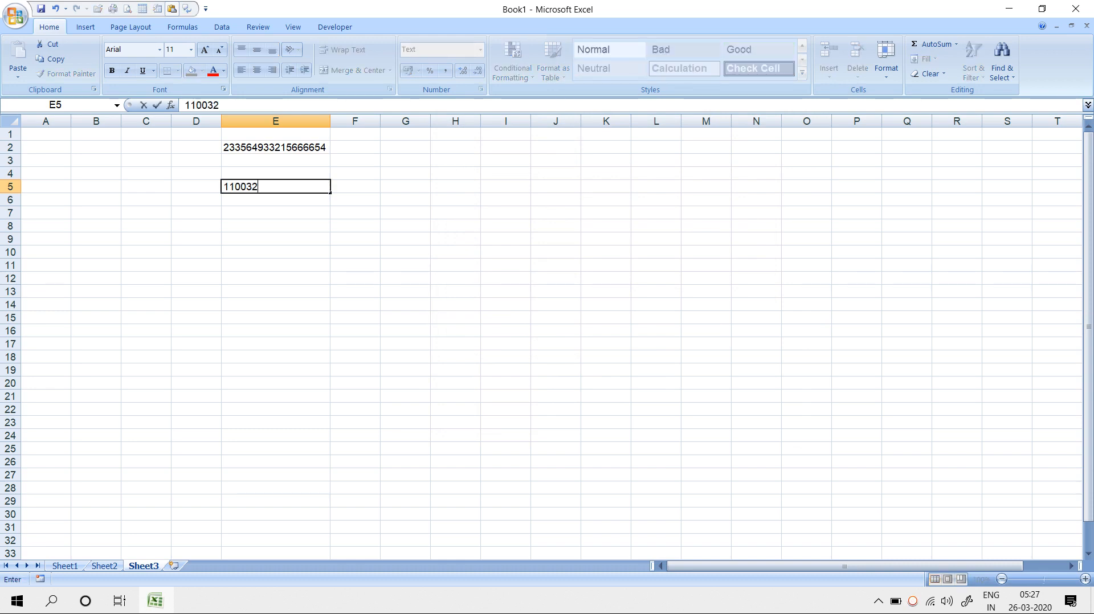
key(Return)
Step: Apply the Special number category with the English (India) locale to E5
click(276, 186)
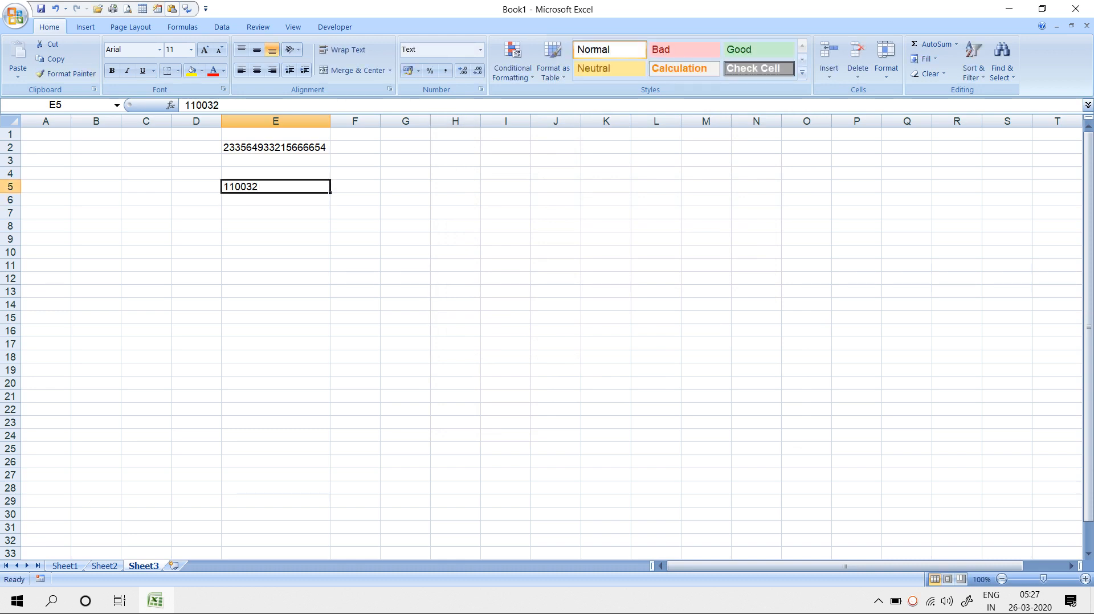
click(481, 90)
click(458, 266)
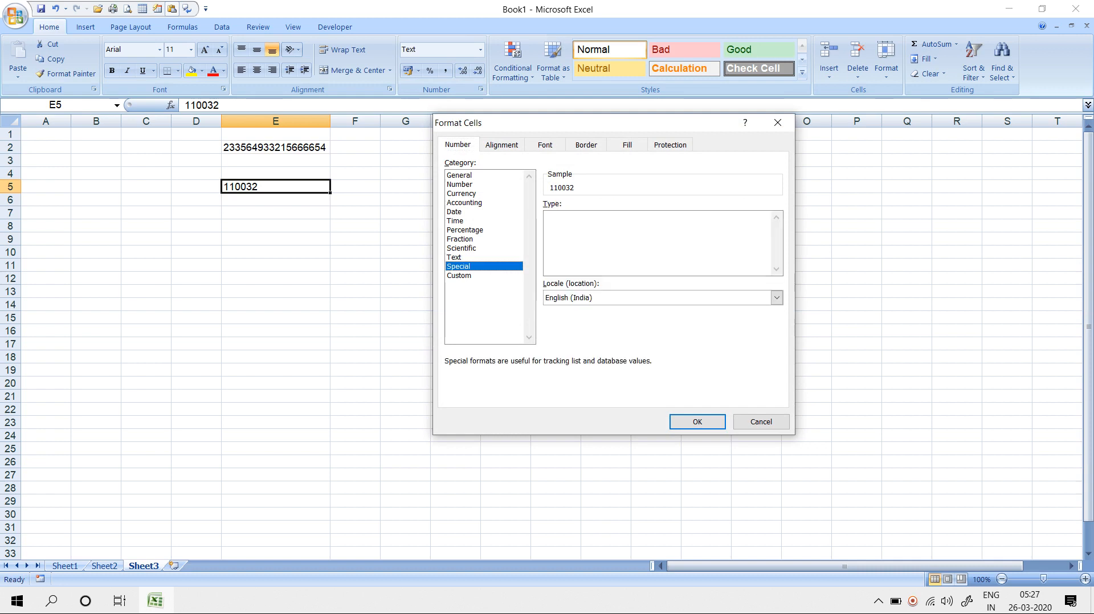
click(697, 422)
click(706, 422)
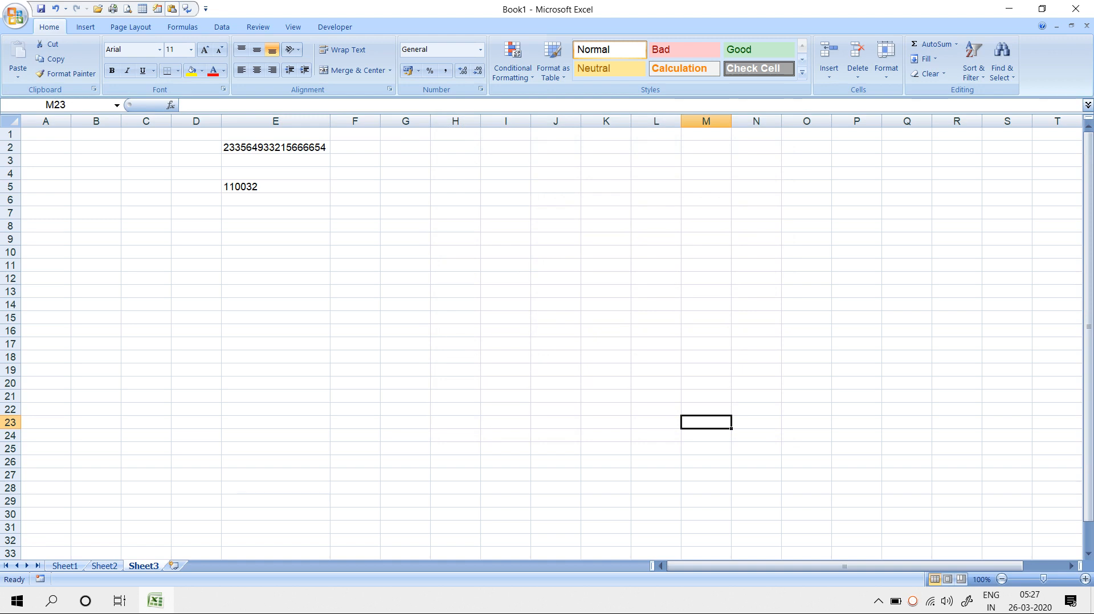
Step: Examine the Special and Custom number format options for E5 without applying any of them
click(275, 186)
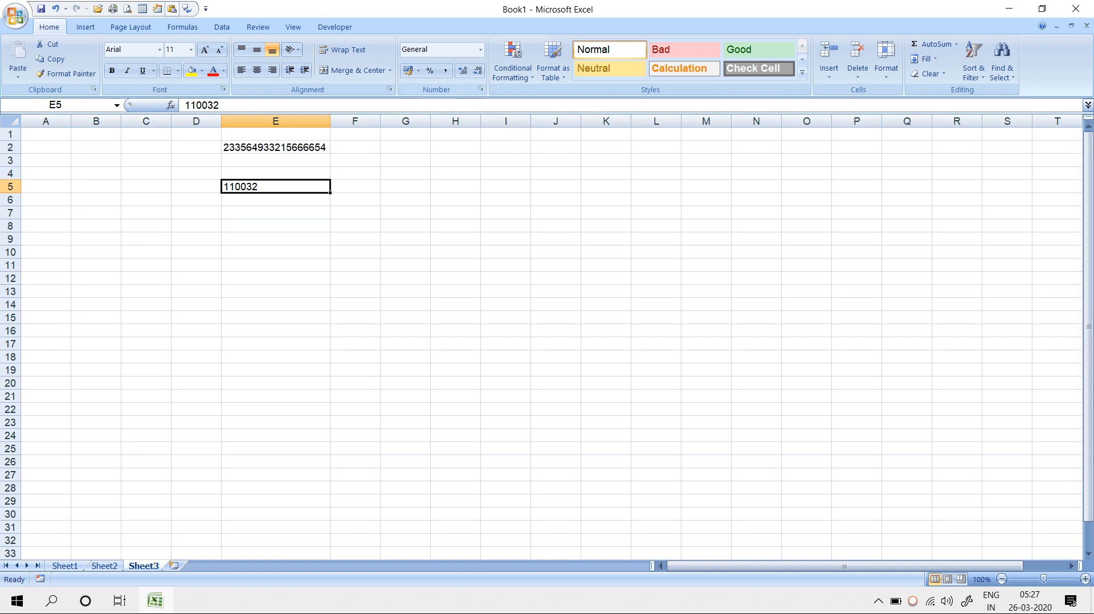
click(481, 90)
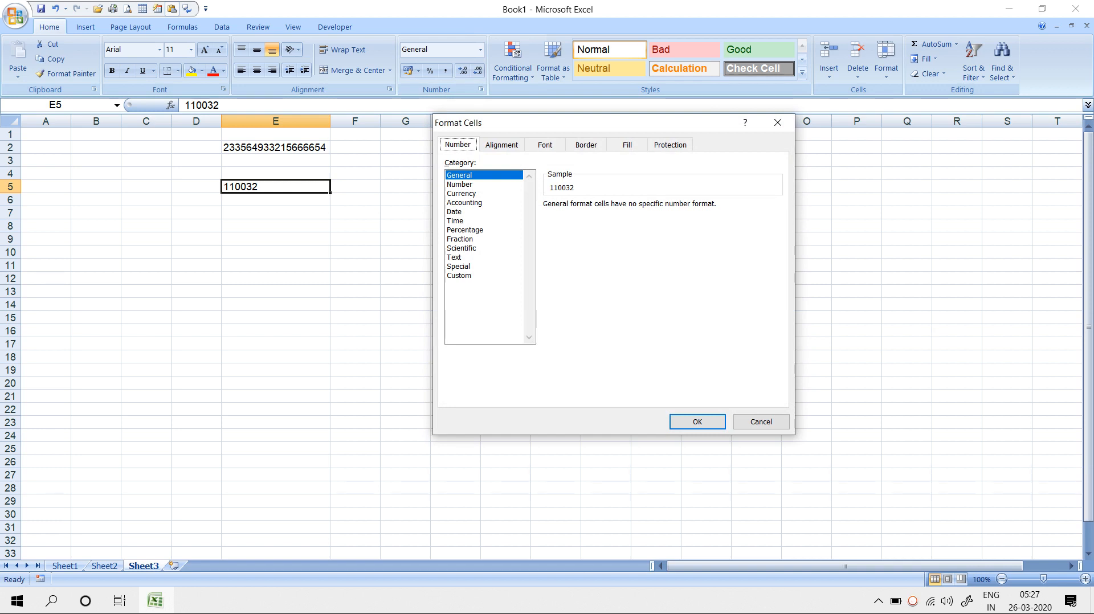
click(459, 267)
click(459, 276)
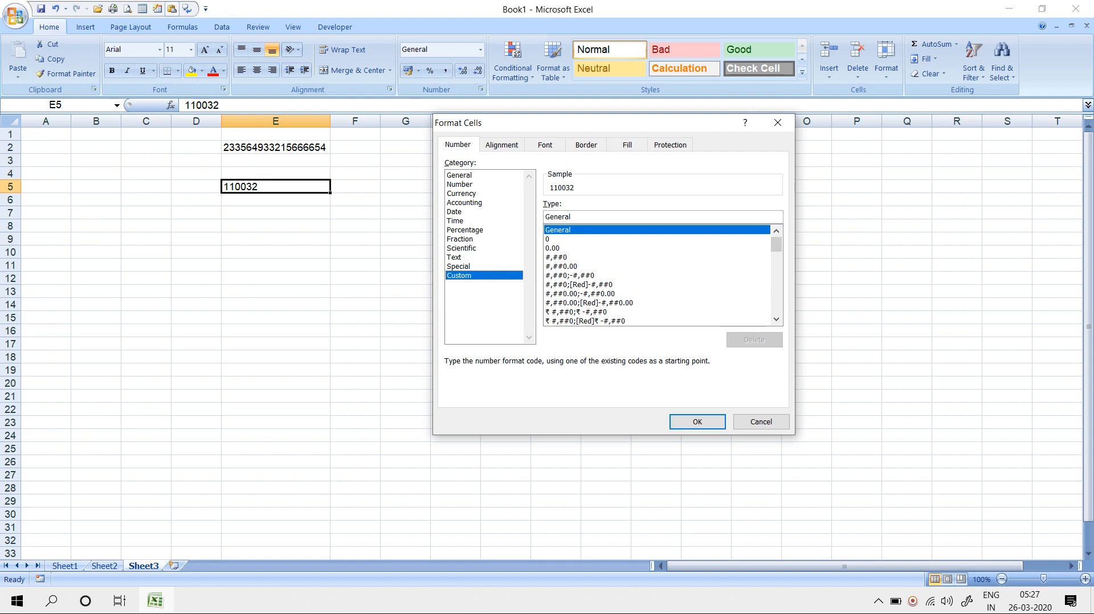
click(761, 421)
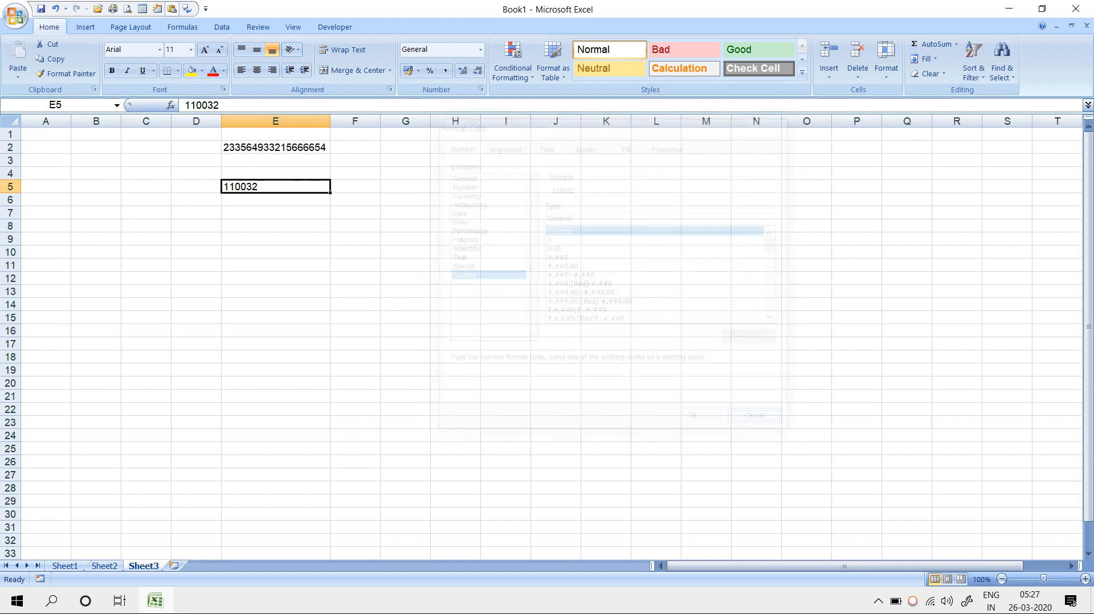